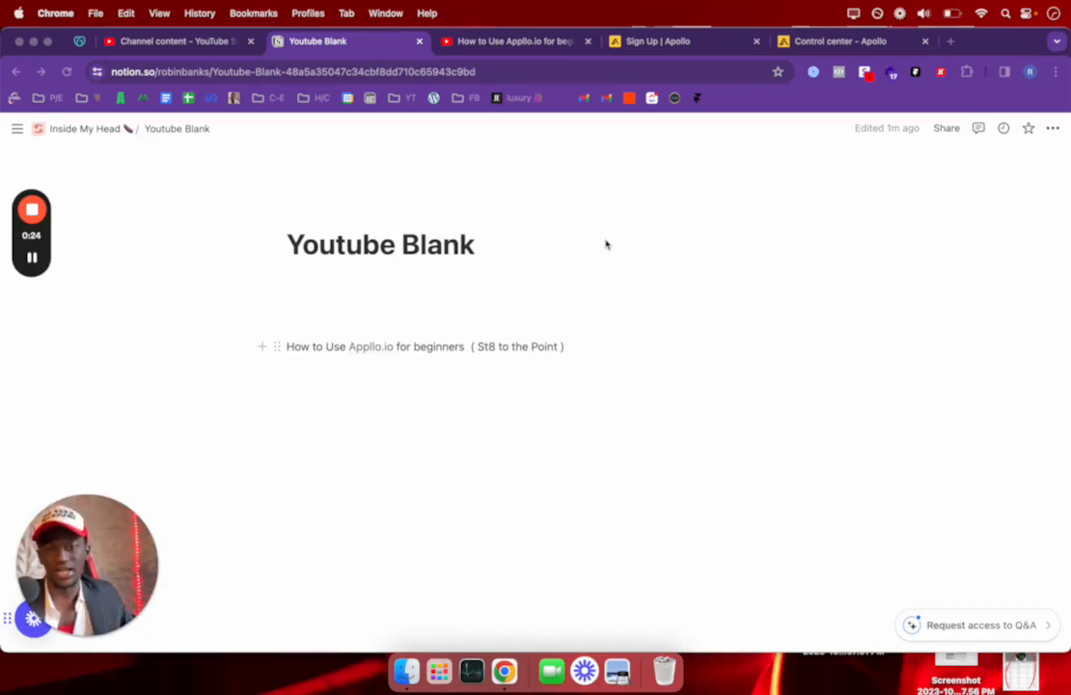
Step: Look over the YouTube results for using Apollo.io for beginners and return to the Youtube Blank page
click(501, 44)
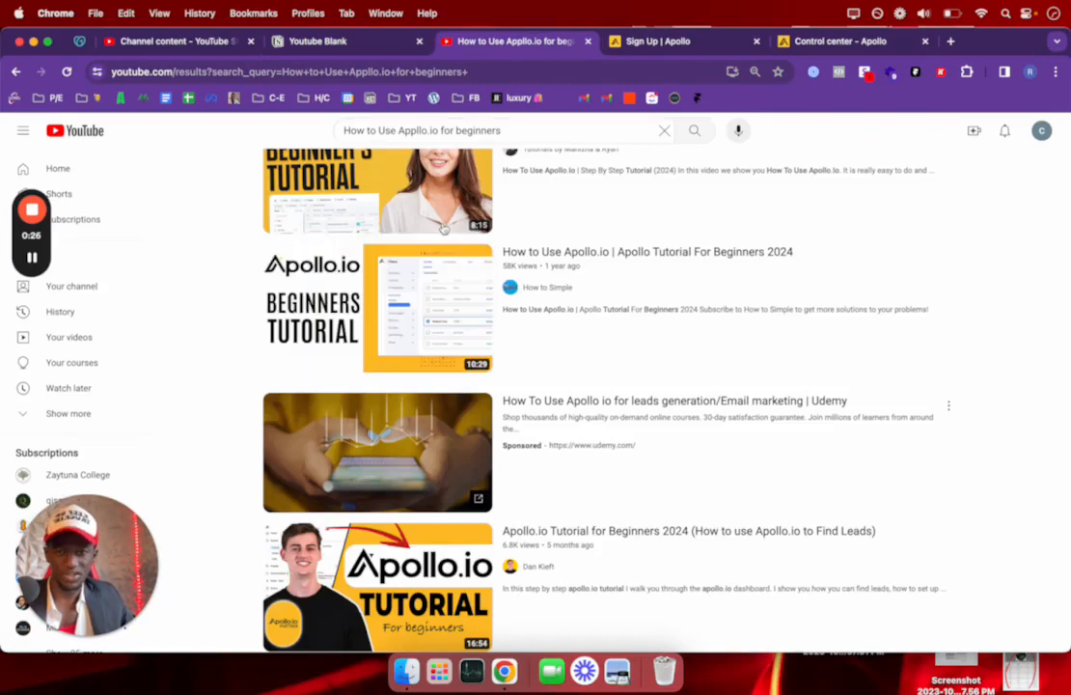
scroll(431, 278, up, 2)
scroll(431, 278, down, 4)
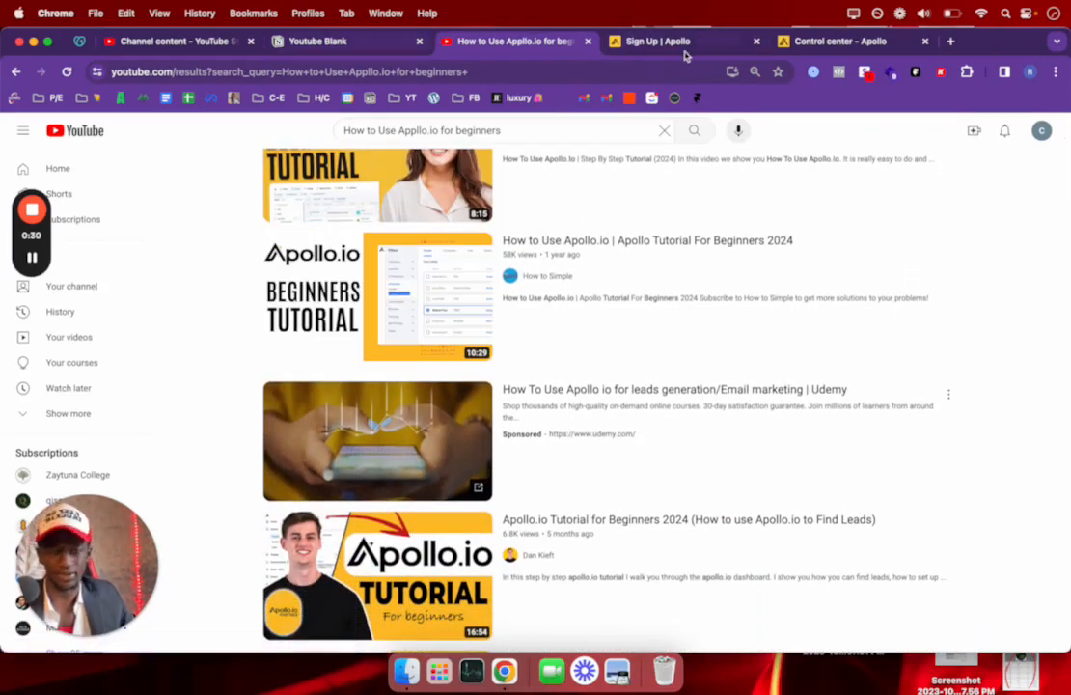
click(375, 44)
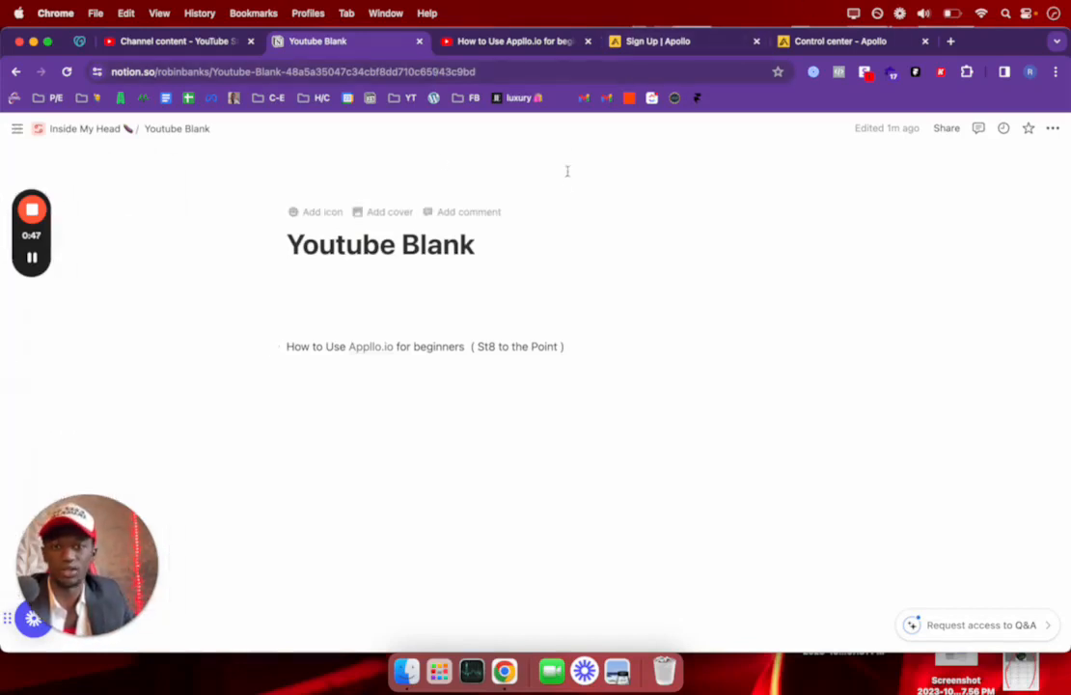
Step: Close the Apollo sign-up page and bring up the Apollo control center
click(665, 40)
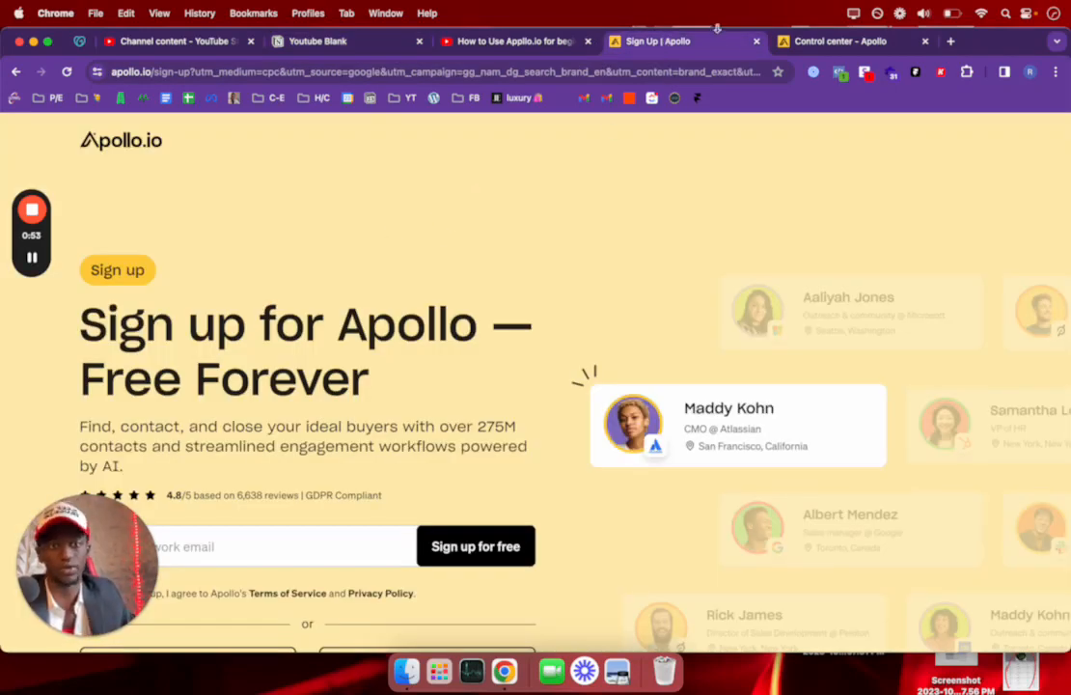
click(758, 42)
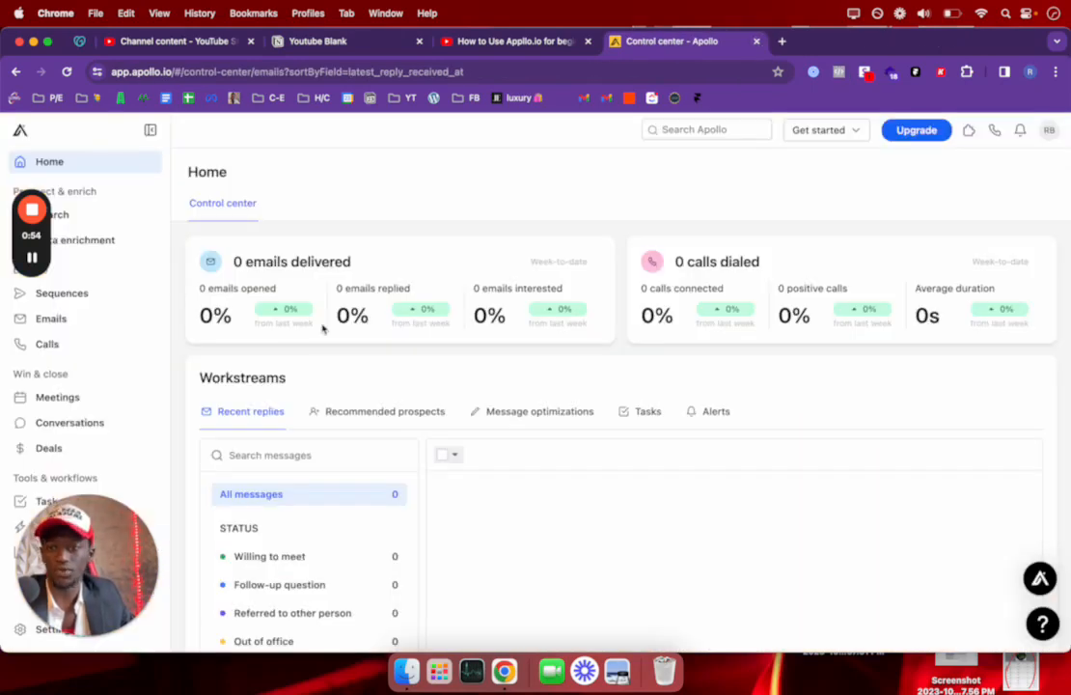
drag(35, 166, 847, 109)
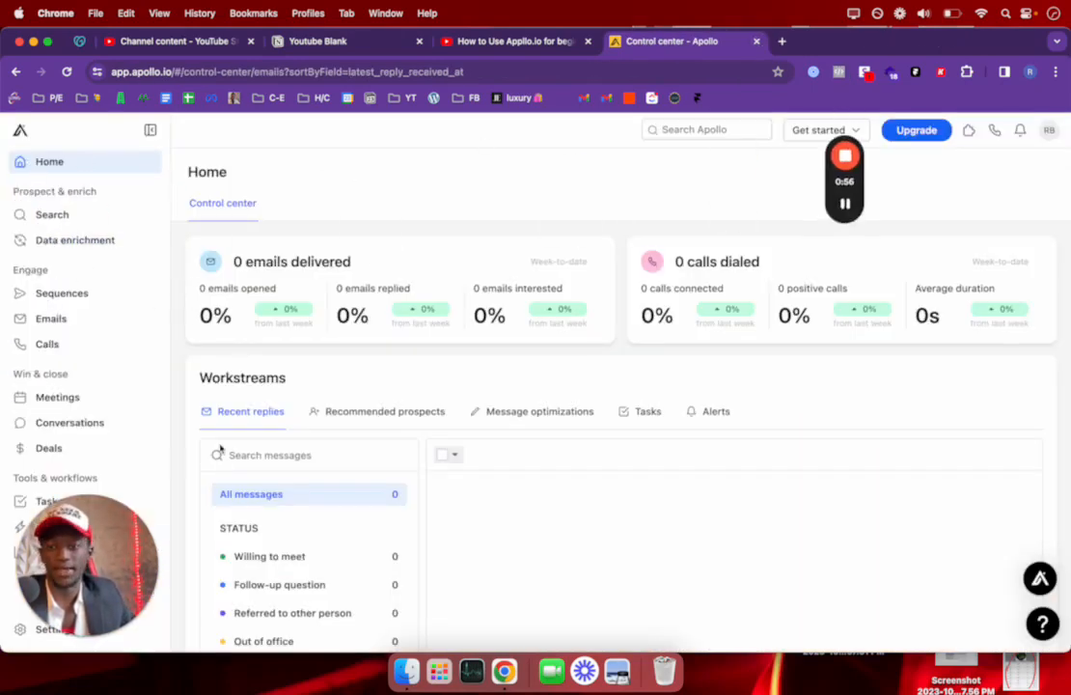
drag(108, 557, 1005, 398)
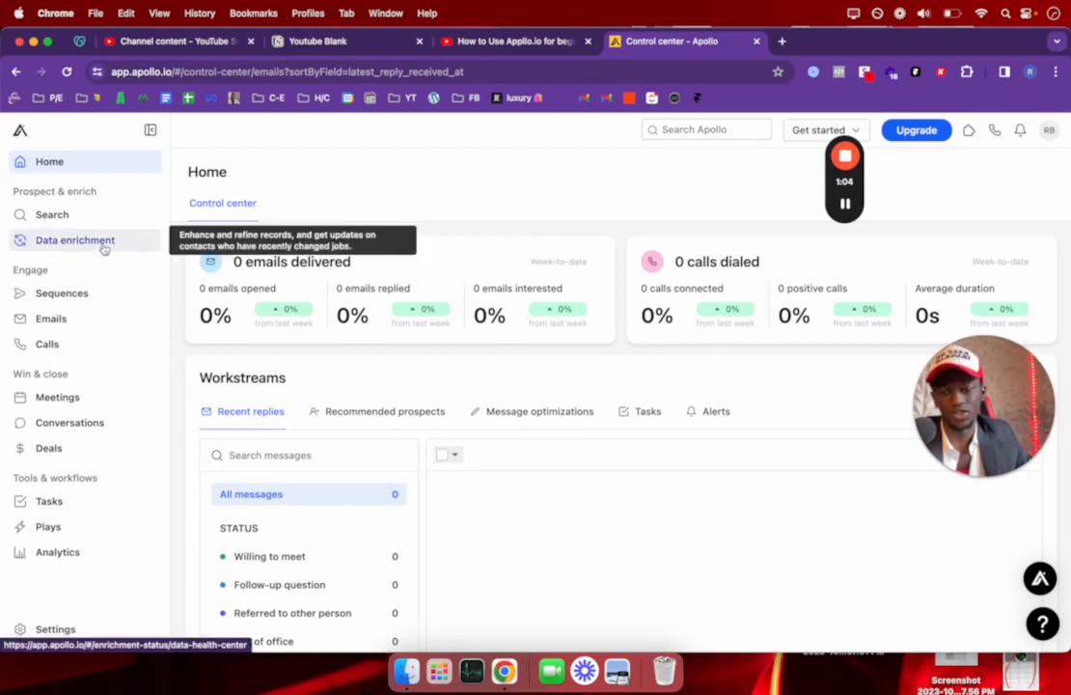
Step: Open the Data enrichment page, postpone the dashboard setup and look over the data health center
click(104, 248)
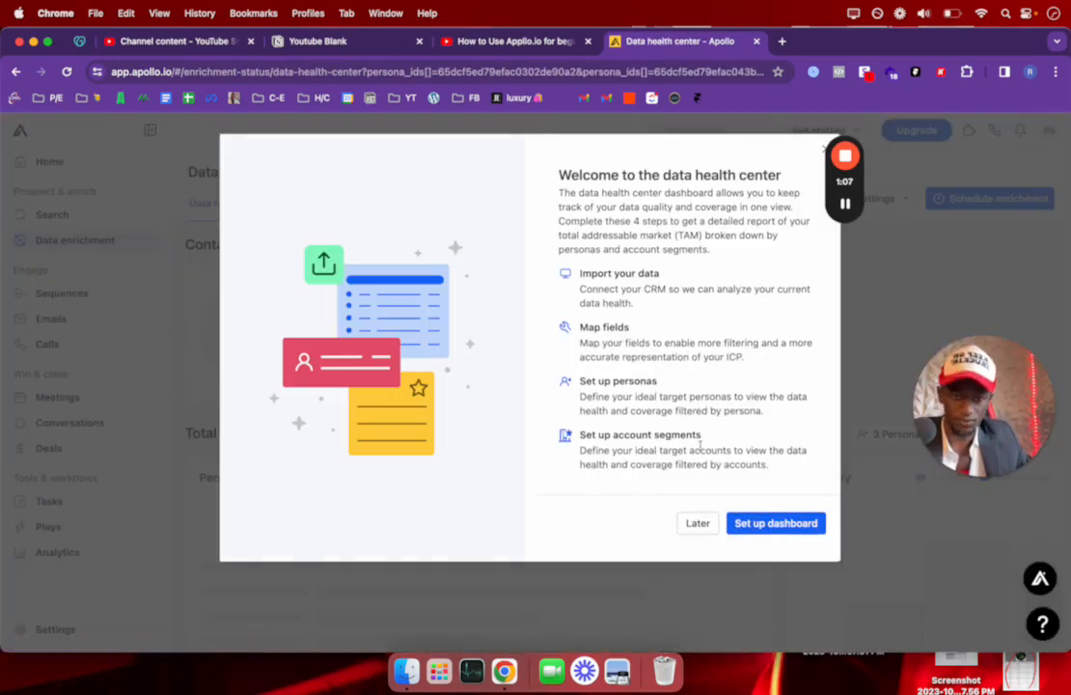
click(692, 524)
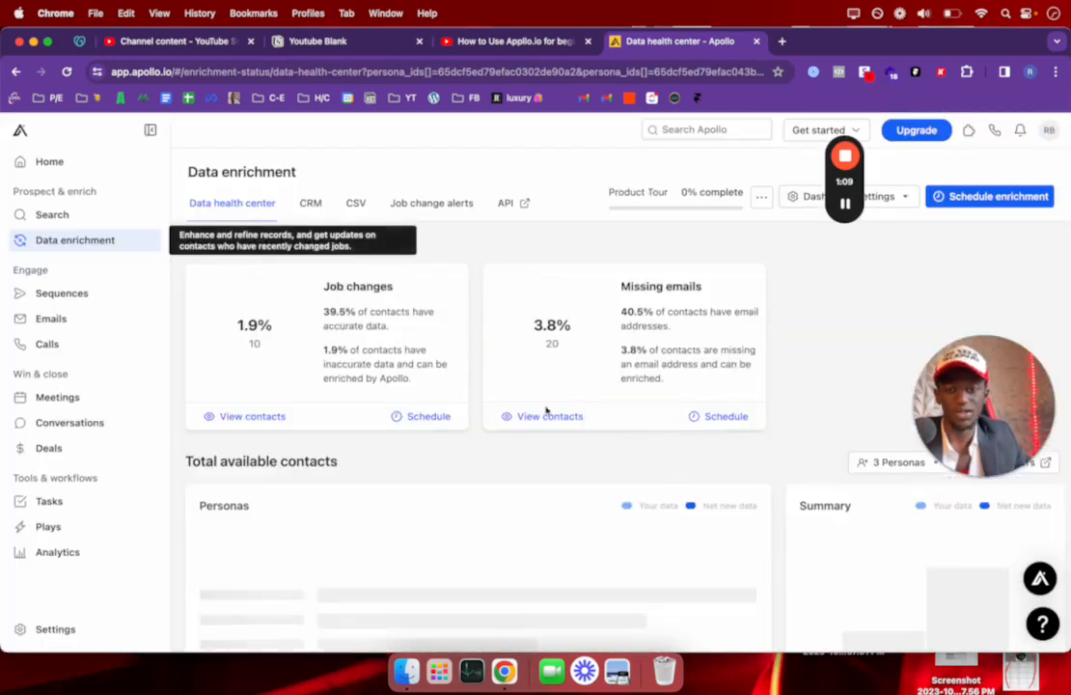
scroll(515, 413, down, 3)
scroll(511, 454, up, 3)
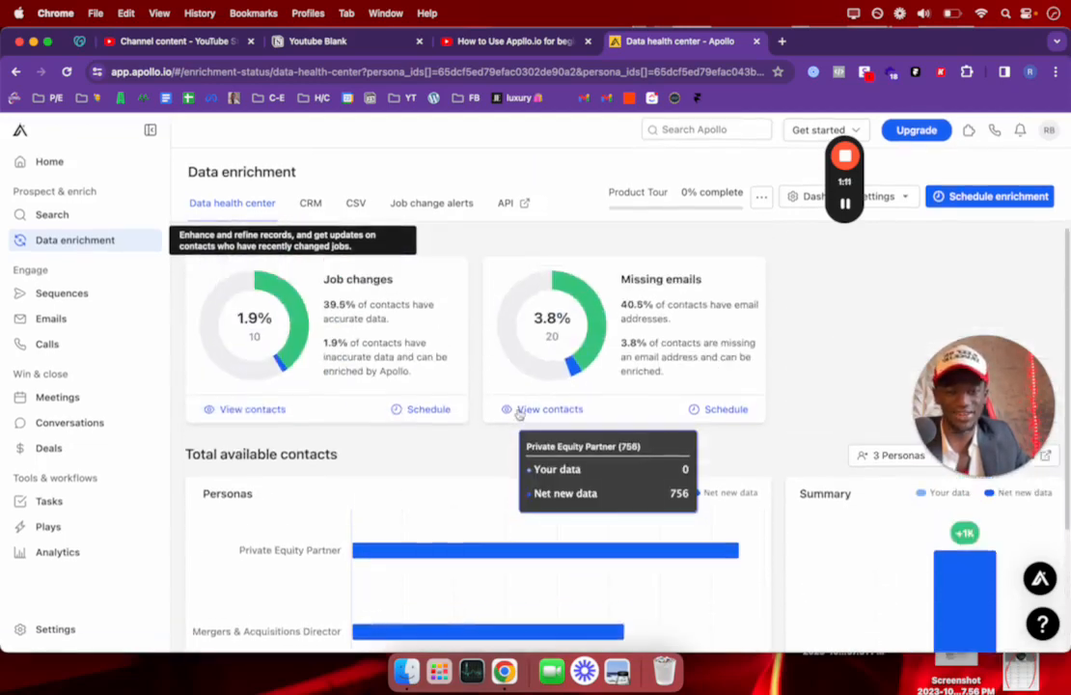
mouse_move(288, 353)
Step: Search Apollo's people database for "realtors"
click(58, 215)
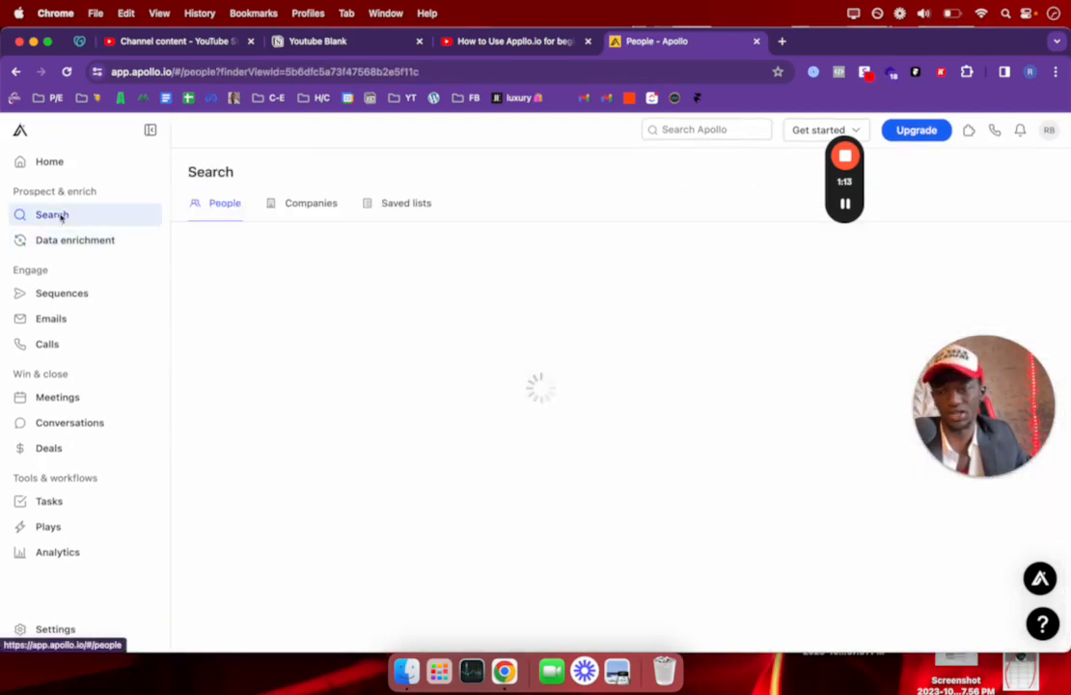
click(243, 282)
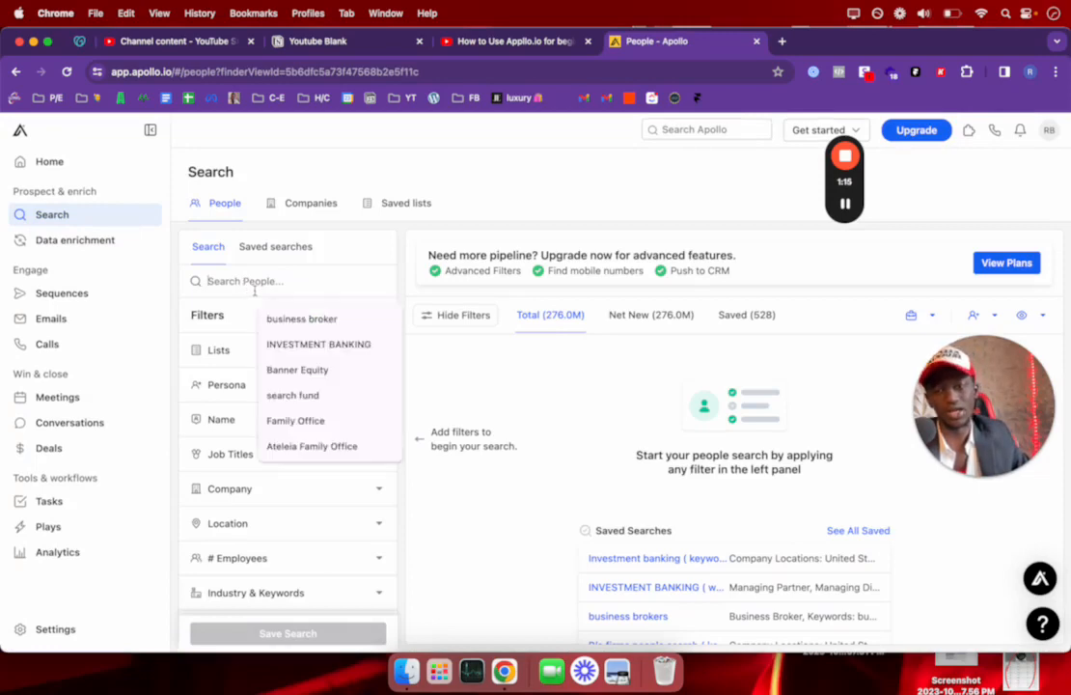
click(400, 282)
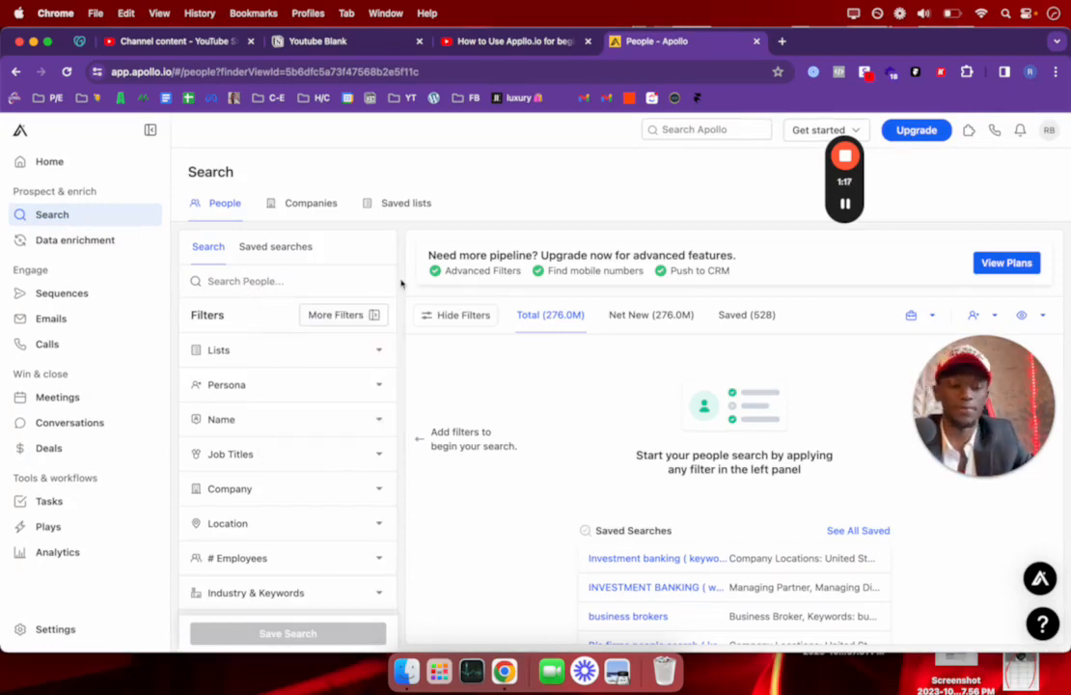
text(r)
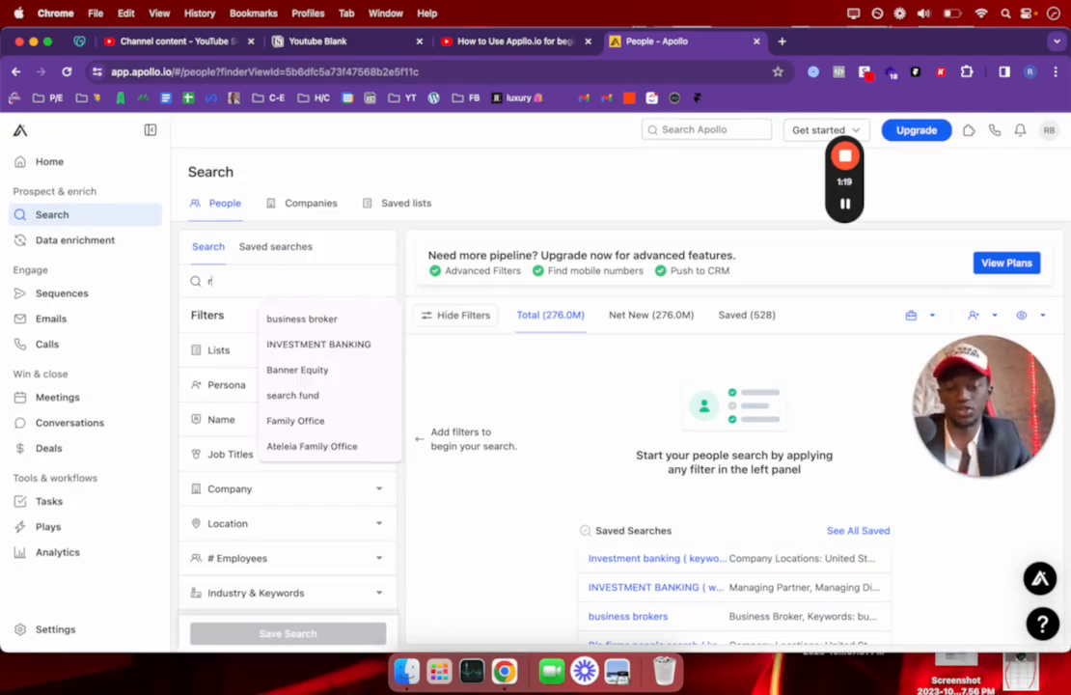
text(ealtors)
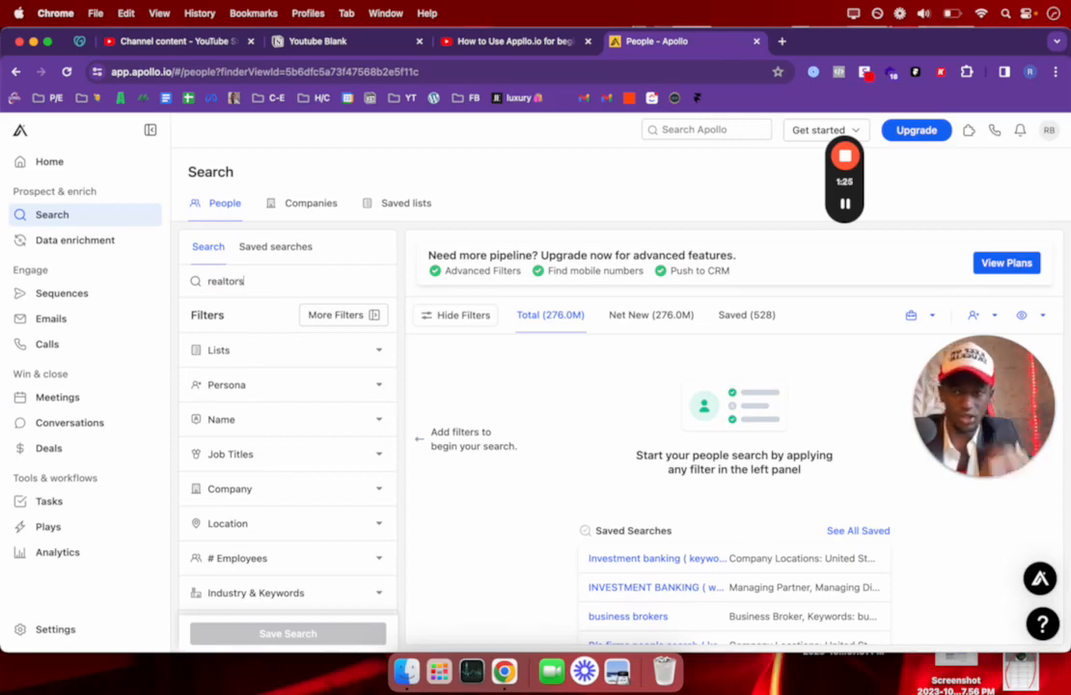
key(Return)
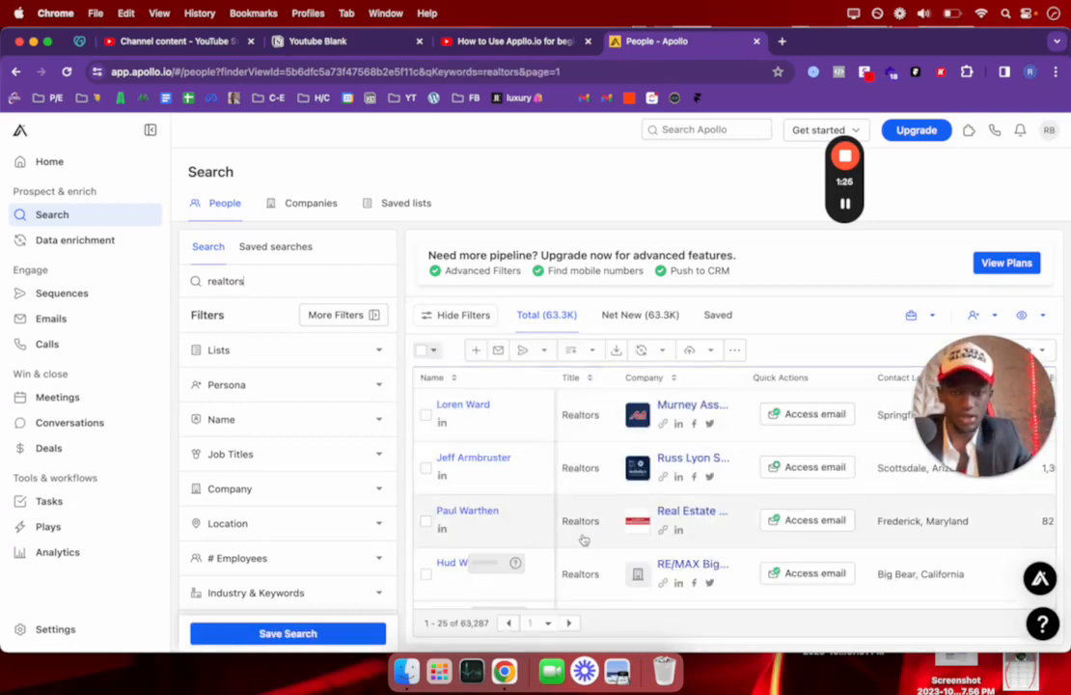
Step: Look through the first page of people found for realtors
scroll(580, 543, down, 5)
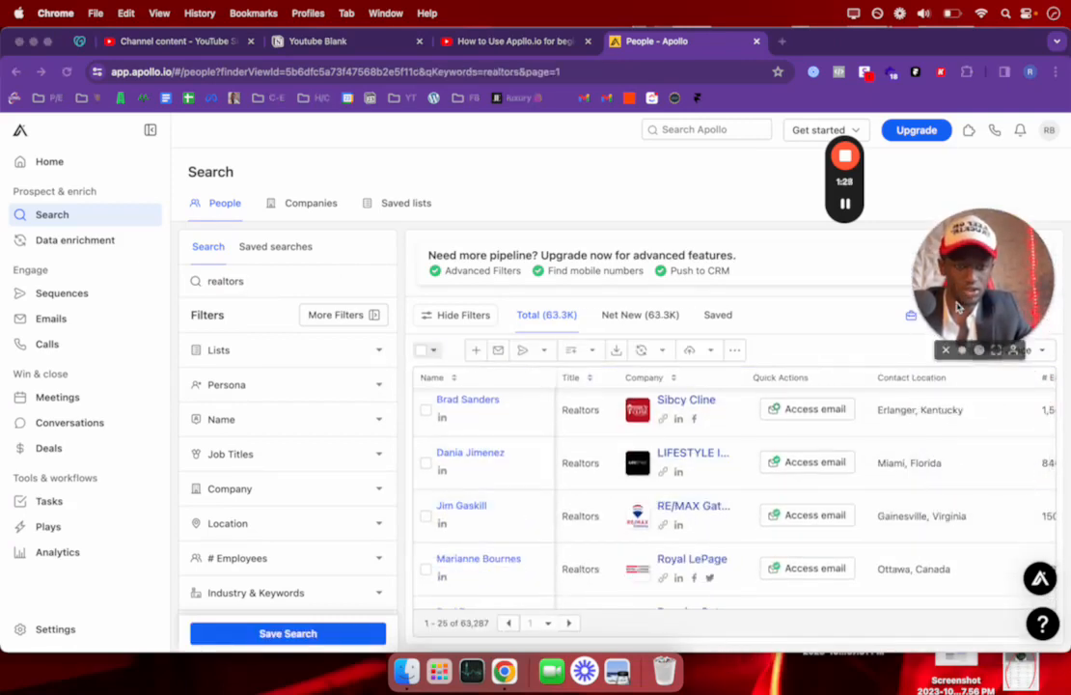
scroll(706, 516, down, 10)
scroll(706, 517, down, 8)
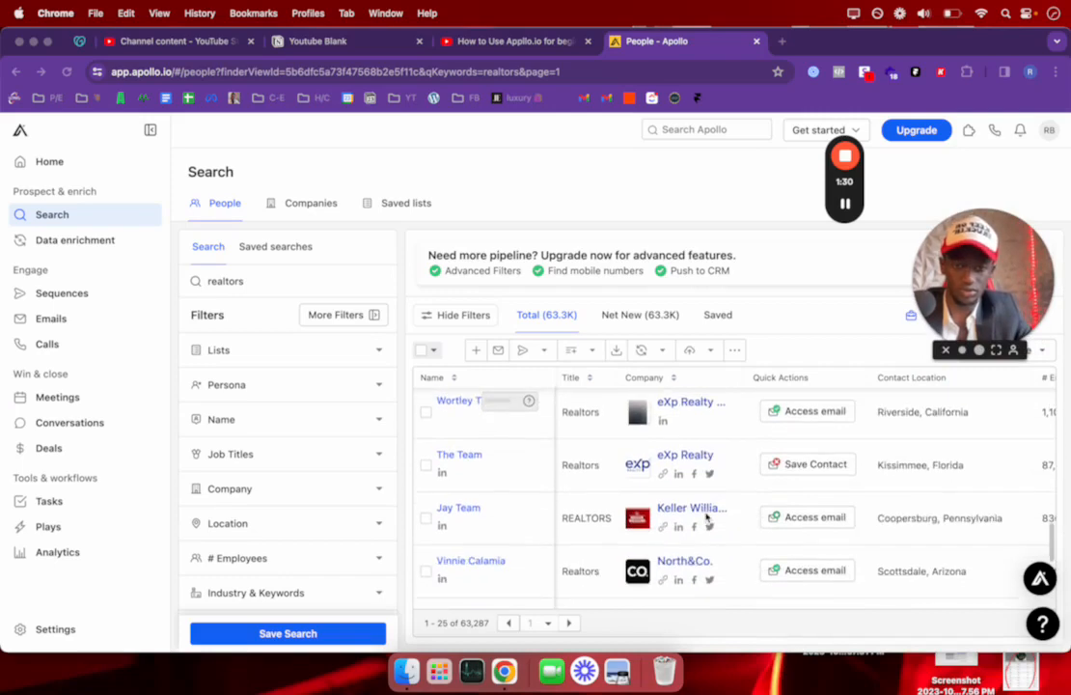
scroll(705, 516, up, 10)
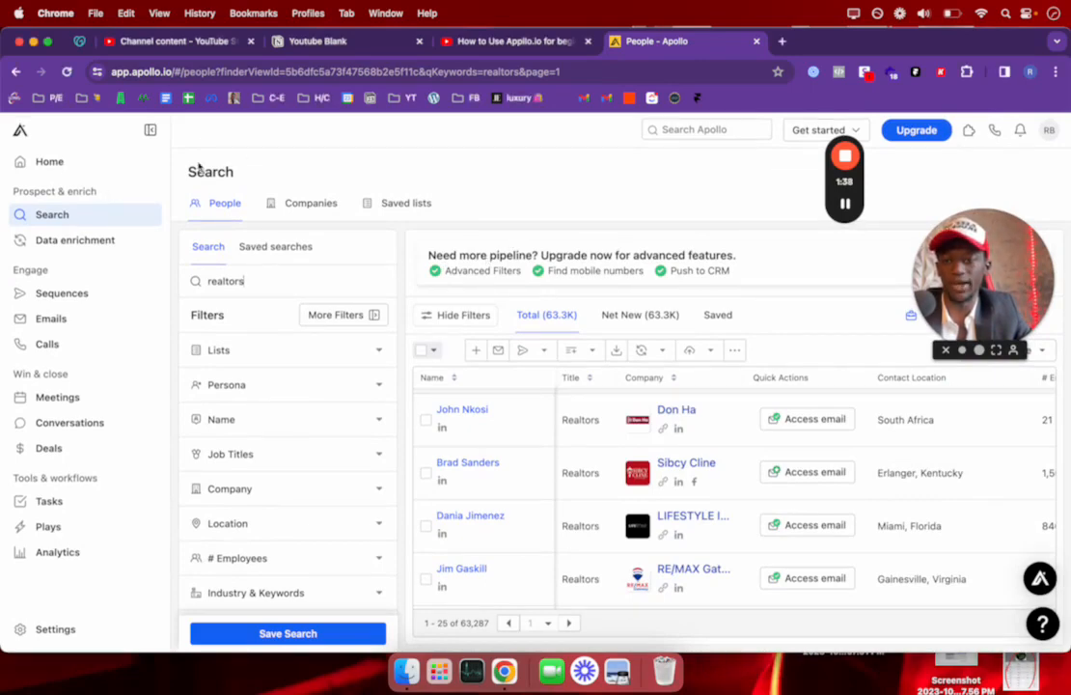
Step: Open the Apollo Home page in a separate tab, view it and return to the people search
right_click(64, 162)
click(119, 171)
click(839, 40)
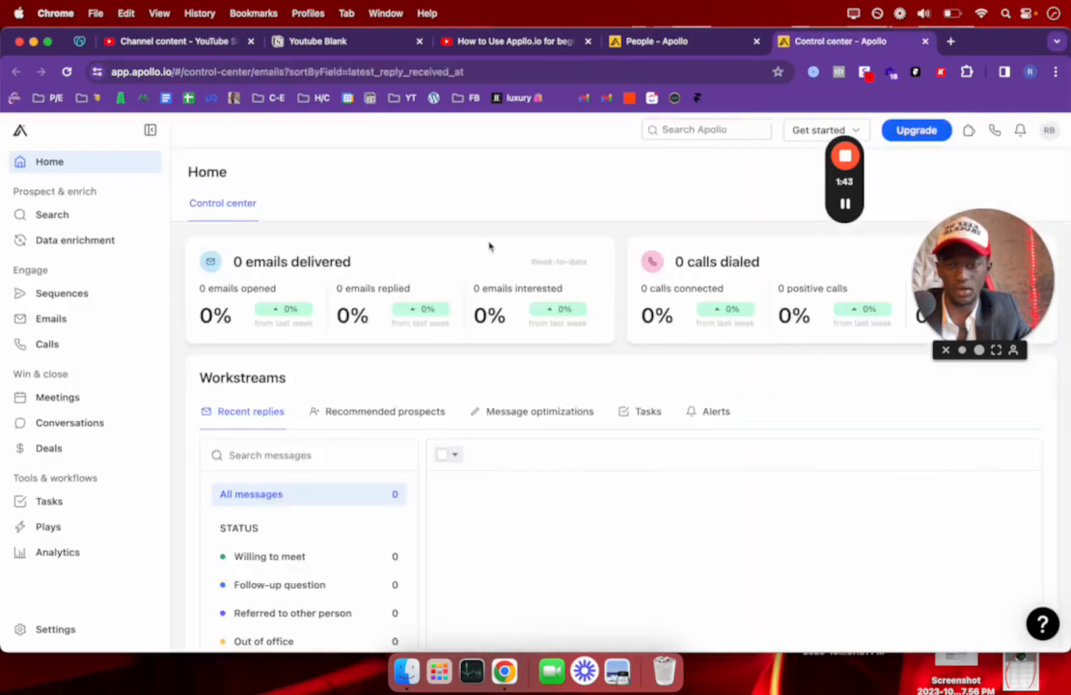
click(683, 47)
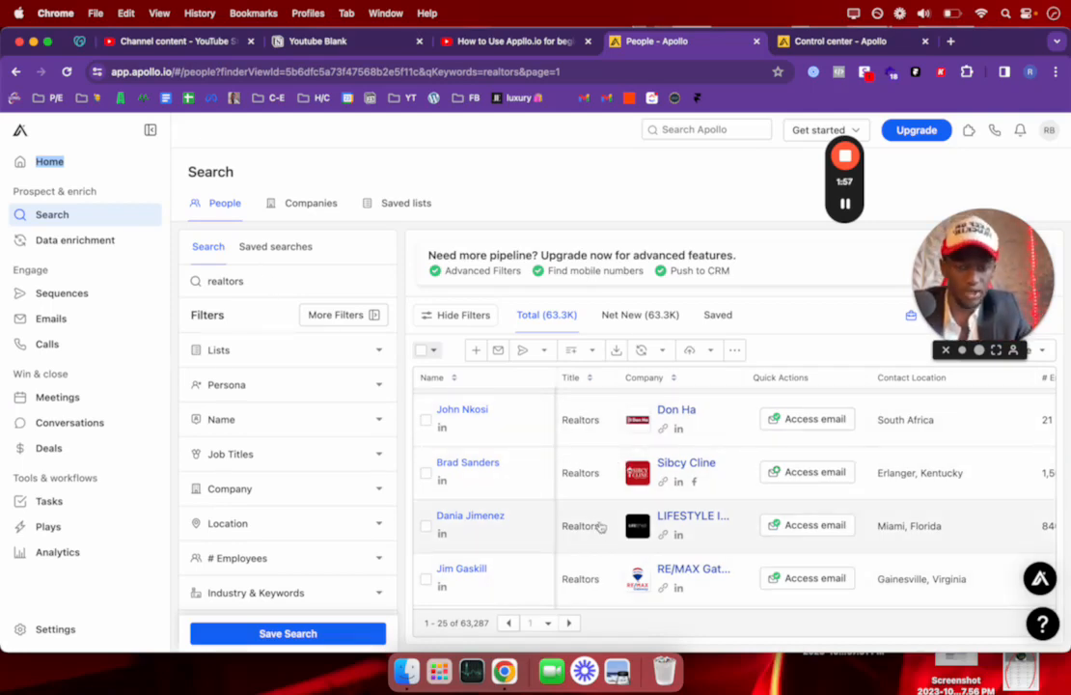
Step: Look through more of the realtor results and the filters available for the people search
scroll(598, 526, down, 3)
scroll(599, 526, down, 2)
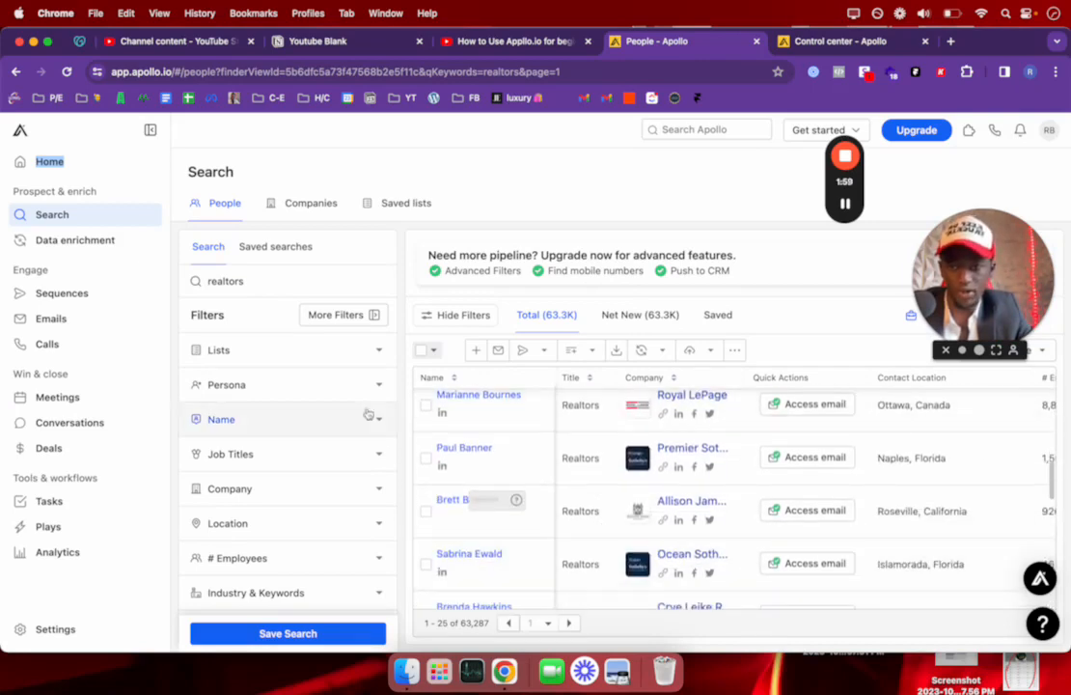
scroll(249, 460, down, 5)
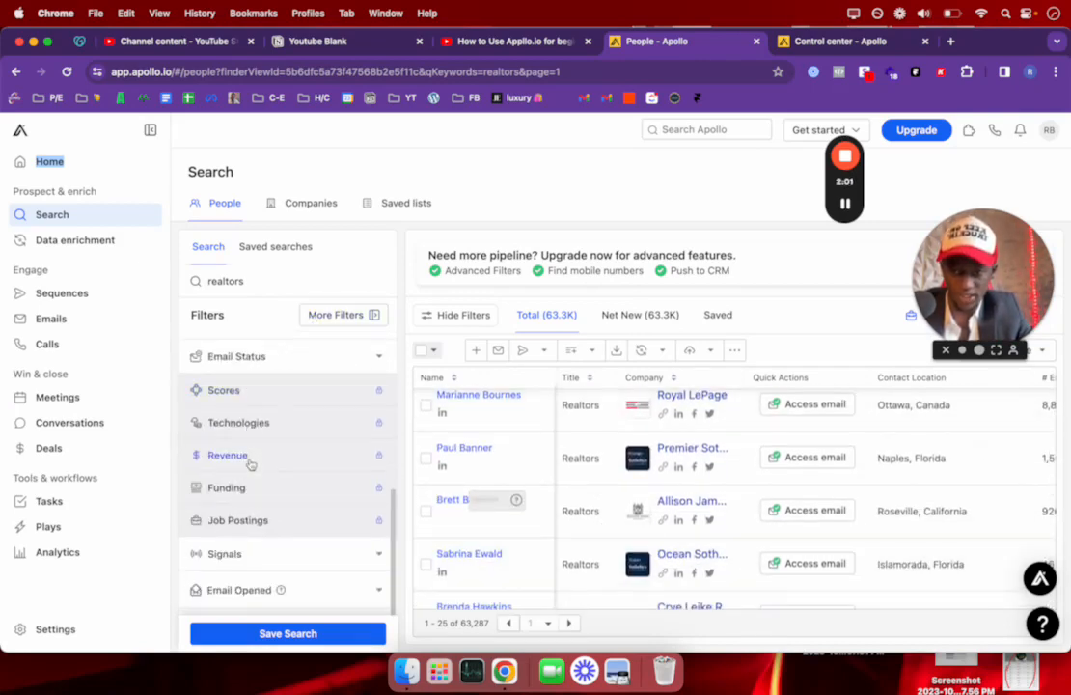
scroll(249, 464, up, 5)
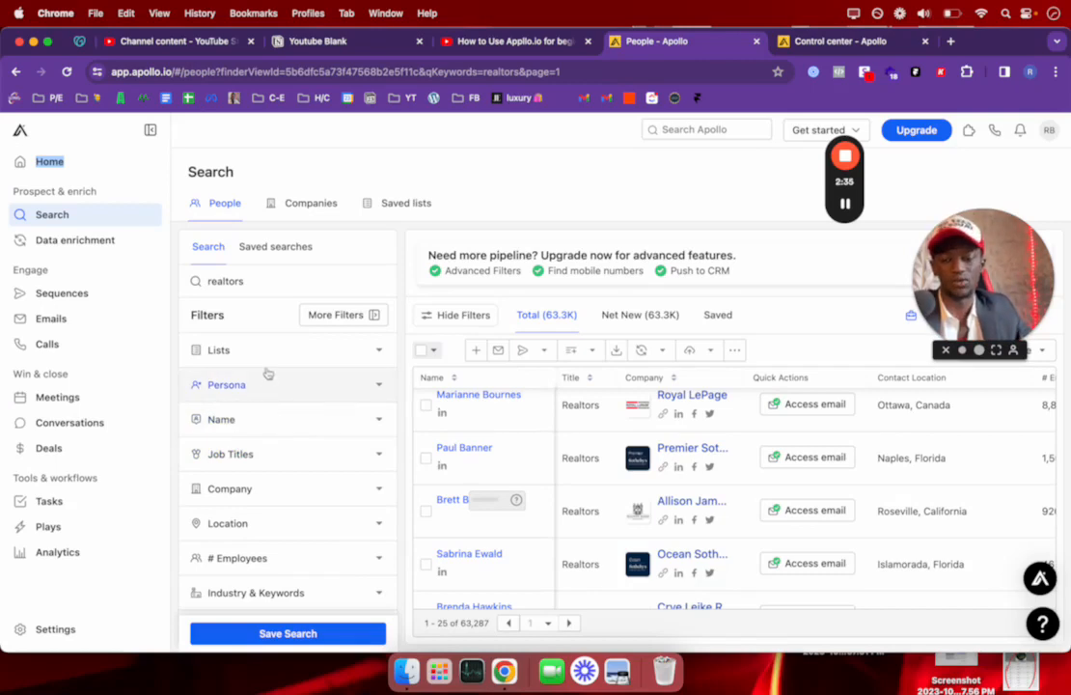
scroll(289, 439, down, 1)
scroll(295, 422, up, 1)
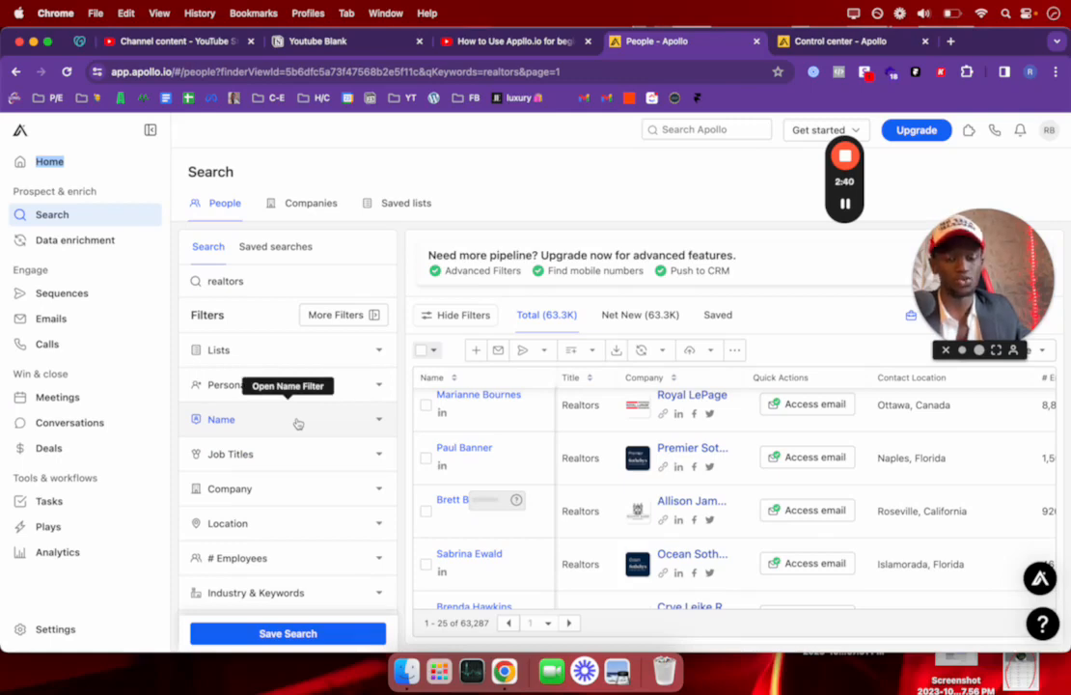
Step: Filter the realtor results to companies with 1-10 employees and collapse the employee filter
click(310, 457)
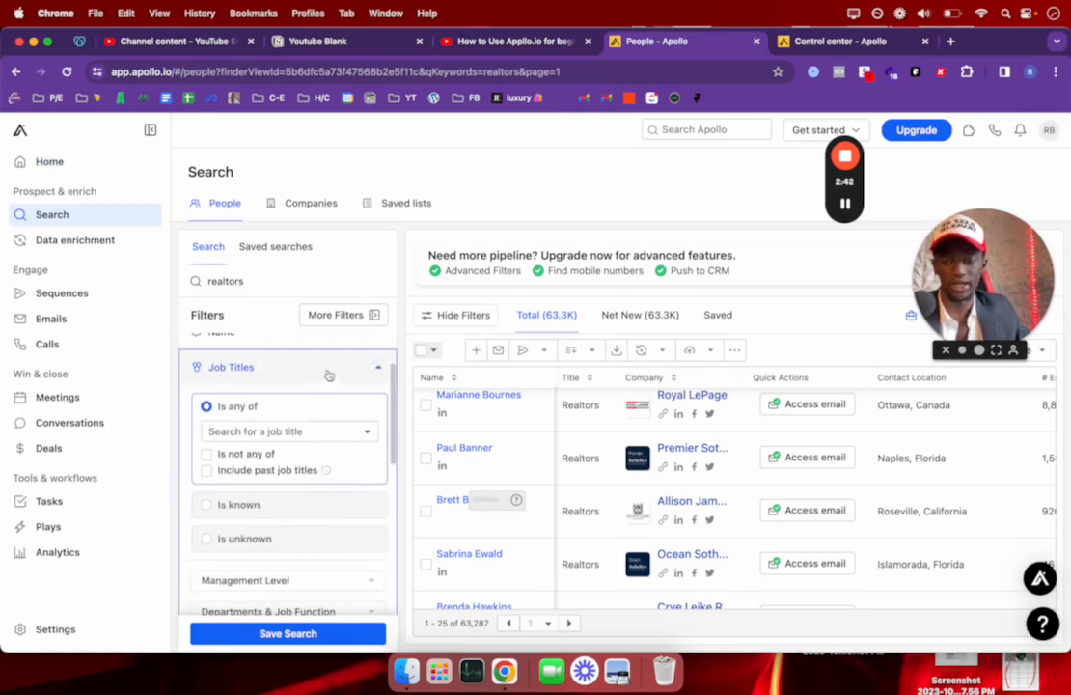
click(328, 374)
scroll(320, 405, down, 2)
click(319, 433)
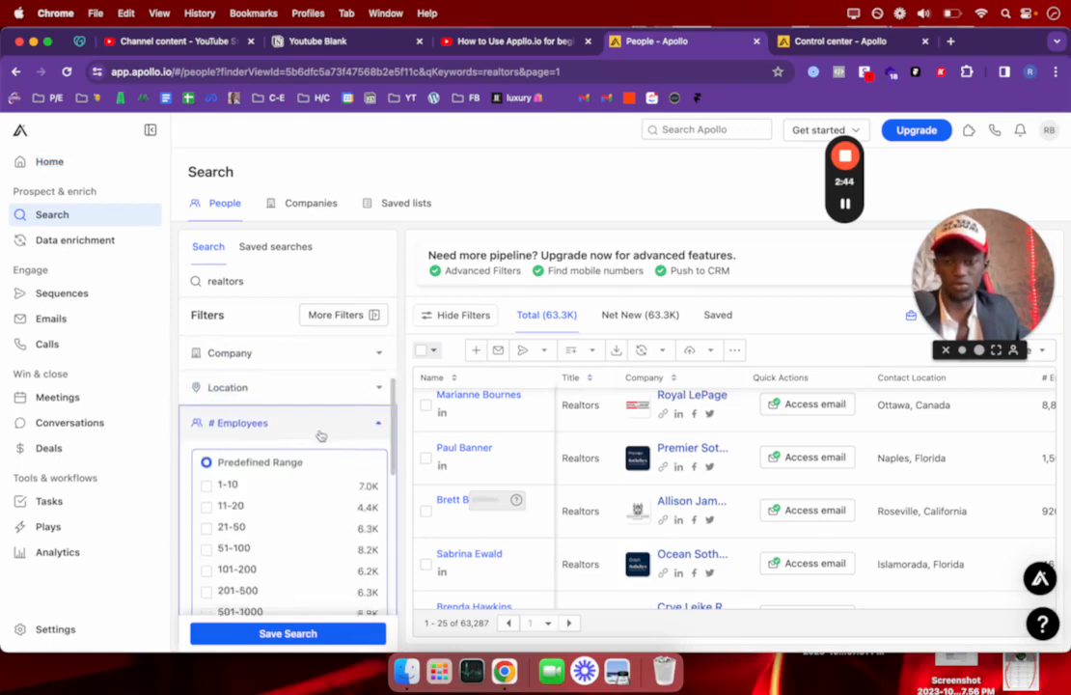
scroll(320, 435, down, 2)
click(304, 430)
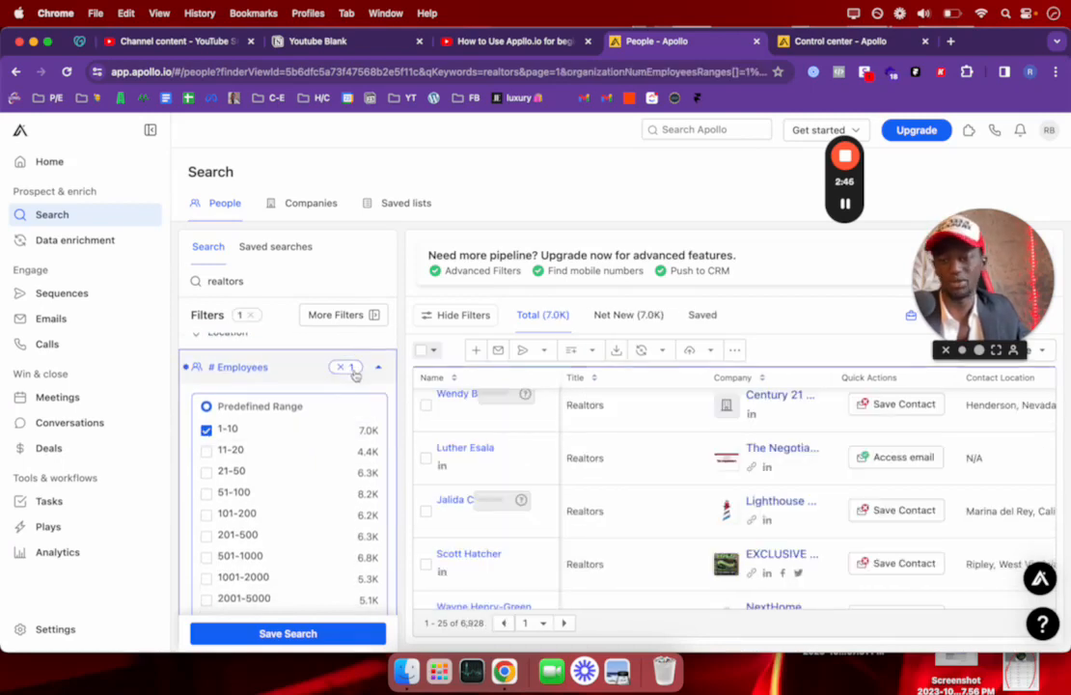
click(374, 368)
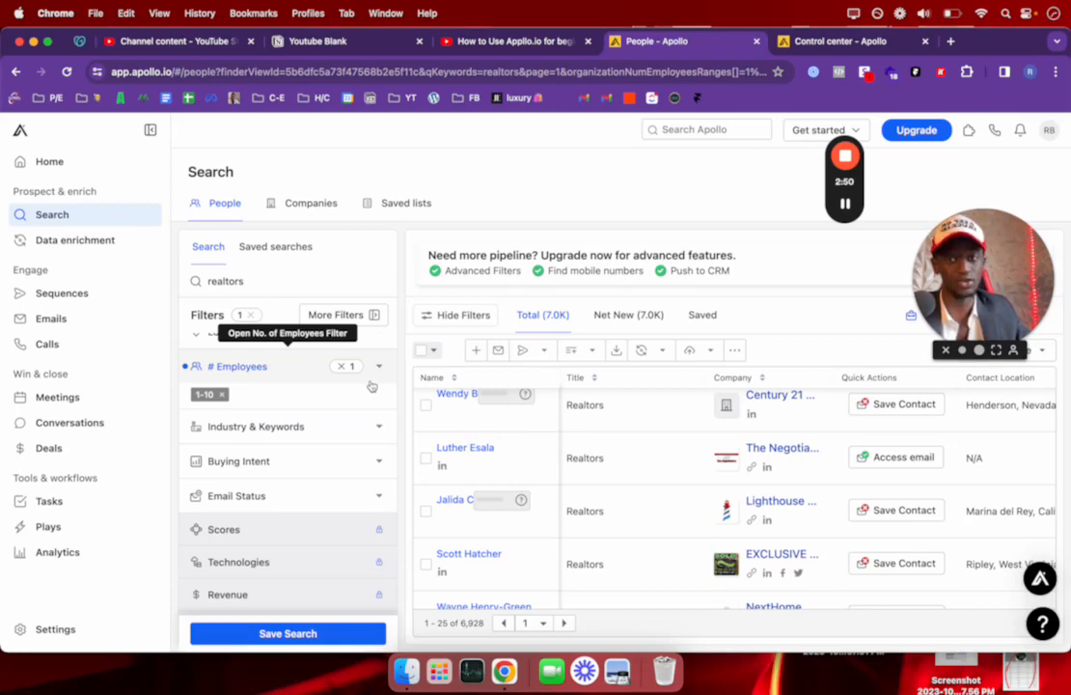
Step: Expand the Industry & Keywords filter and show the list of selectable industries
click(370, 427)
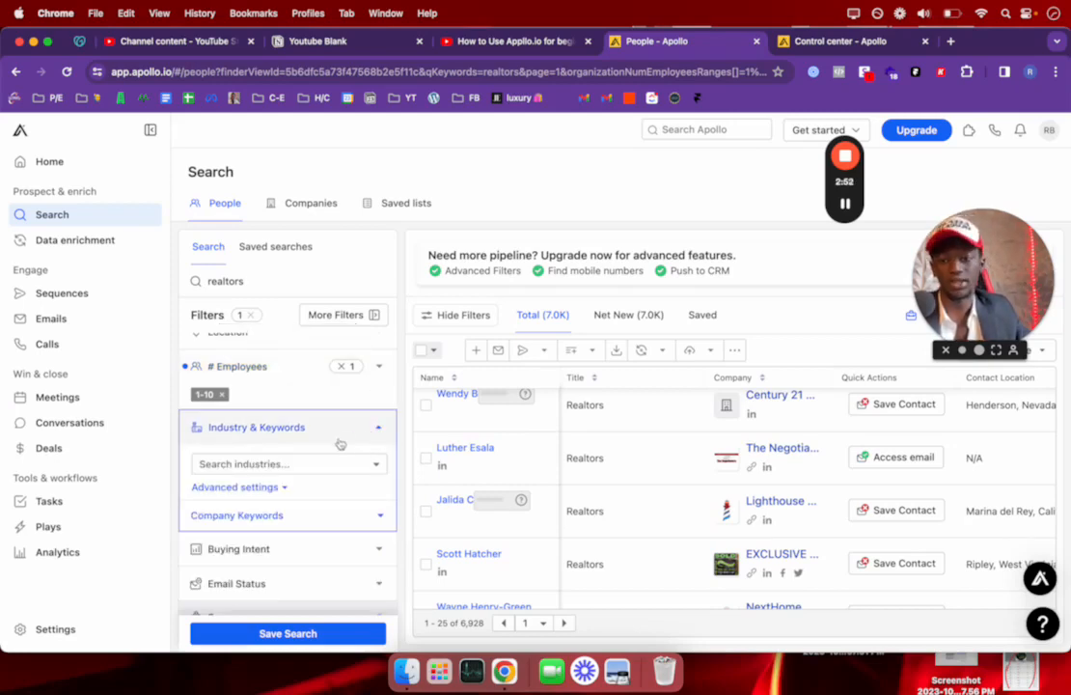
click(267, 463)
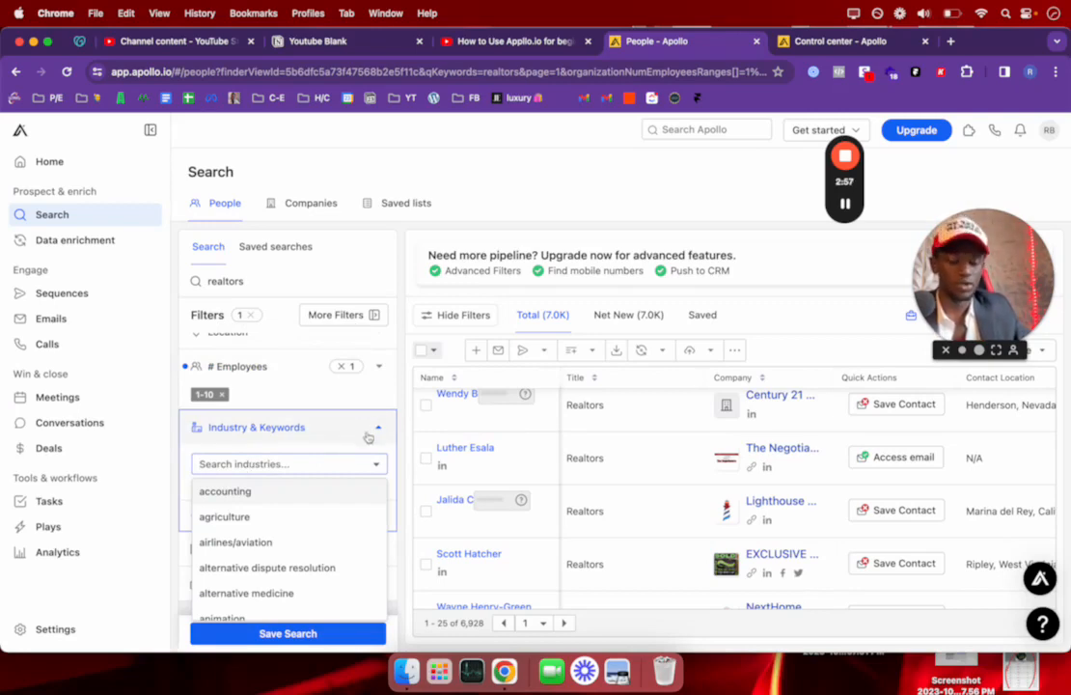
click(401, 413)
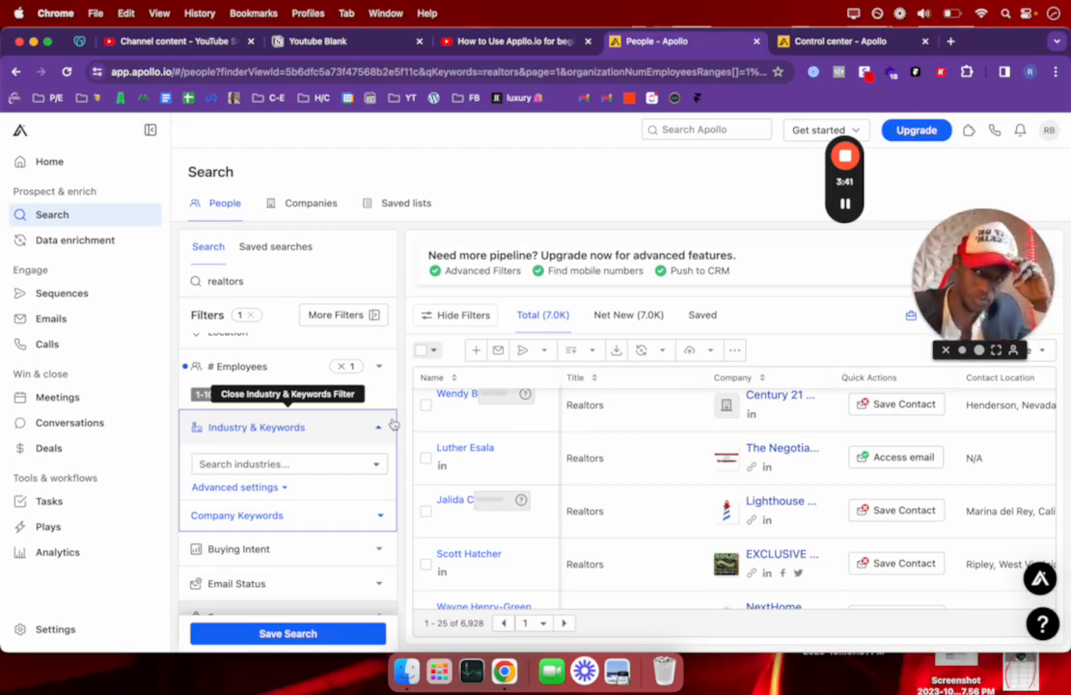
click(315, 463)
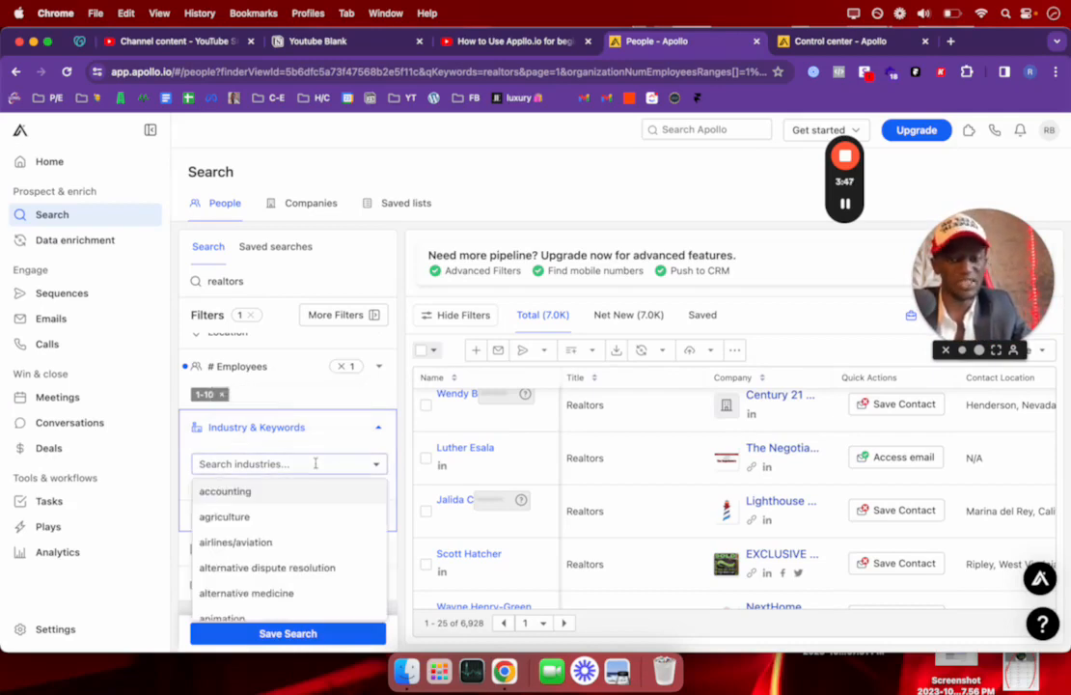
Step: Examine the filtered realtor contacts across to their industry and keywords columns
scroll(734, 483, down, 10)
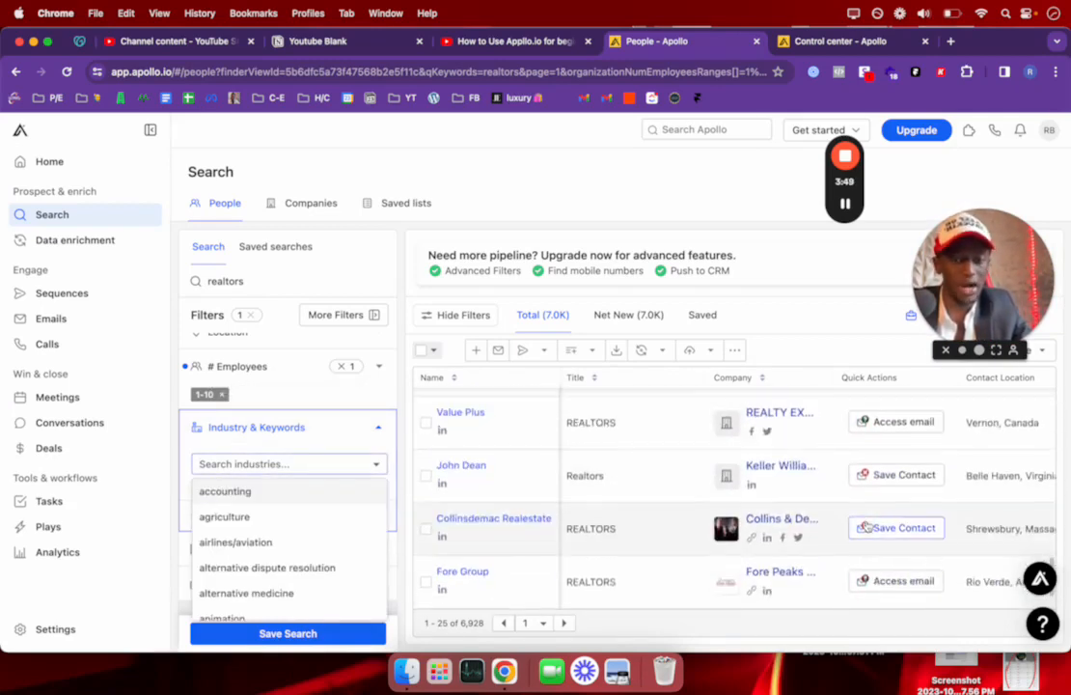
scroll(868, 526, right, 2)
scroll(868, 526, right, 5)
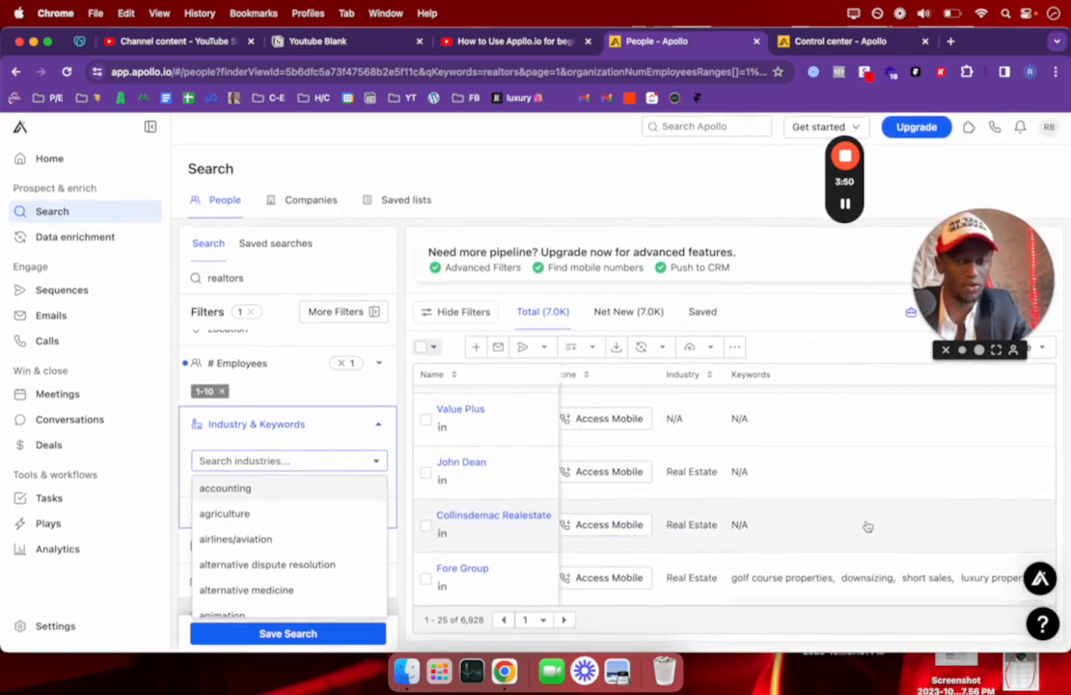
Step: Try to find "golf course properties" in the industry list and clear the search text
text(golf)
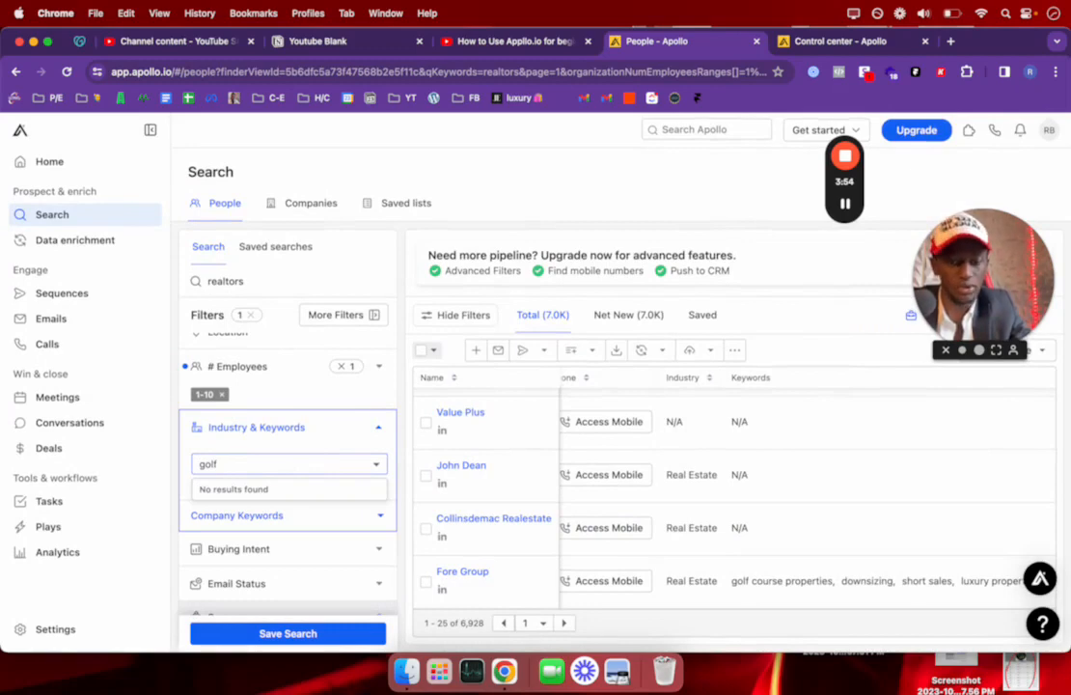
text( cours)
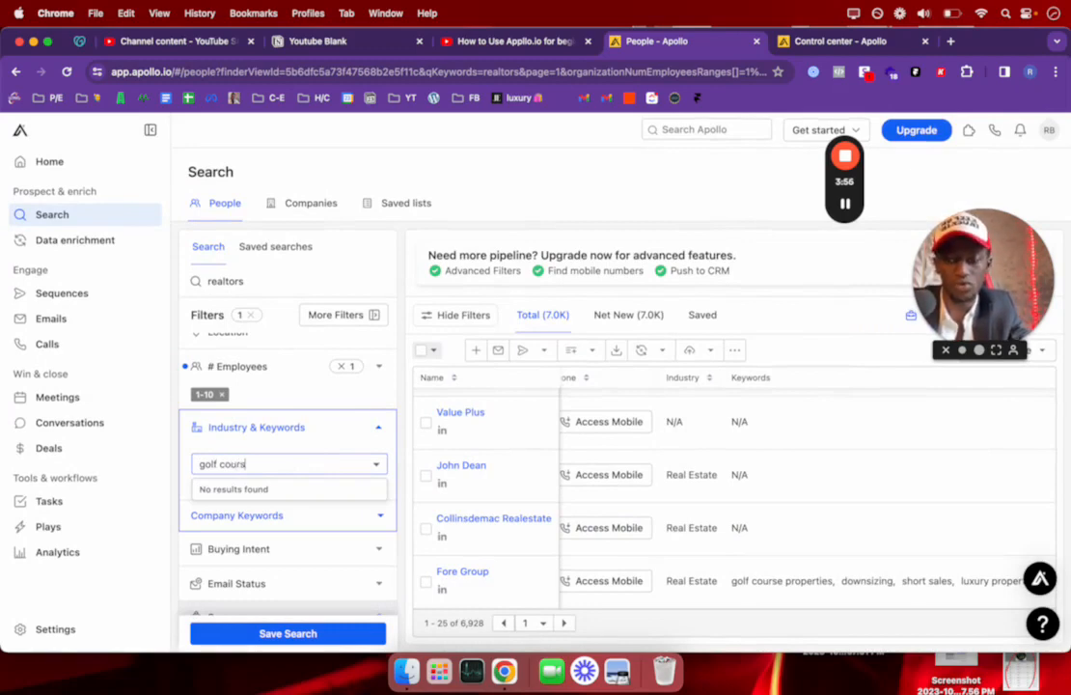
text(e properties)
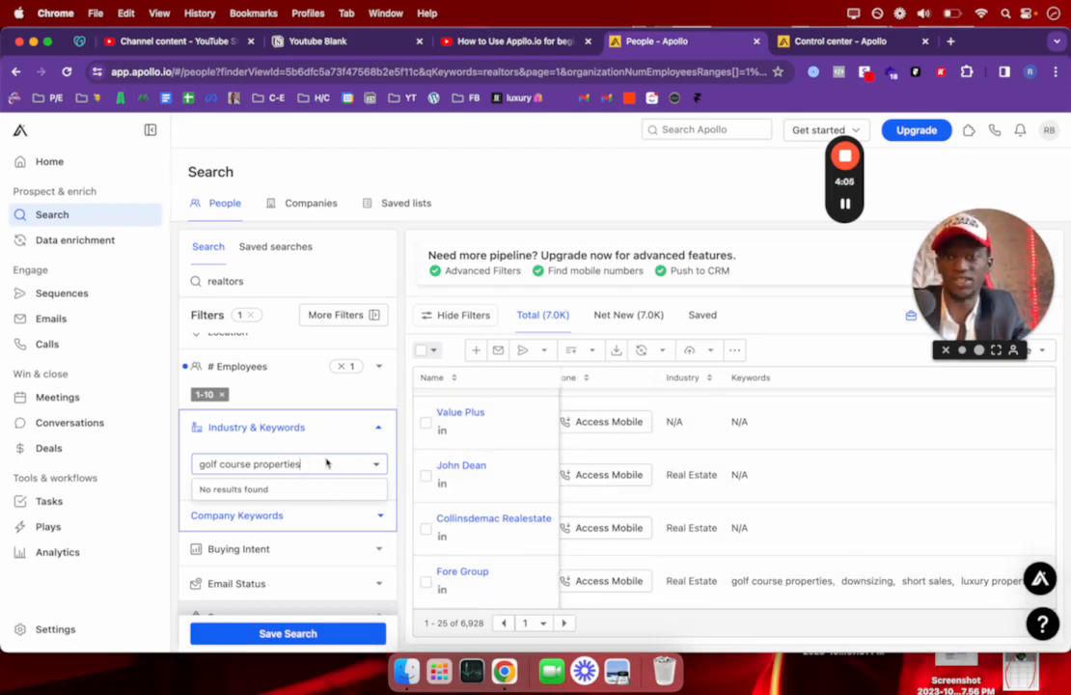
key(BackSpace)
key(BackSpace)
key(BackSpace)
key(BackSpace)
key(BackSpace)
key(BackSpace)
key(BackSpace)
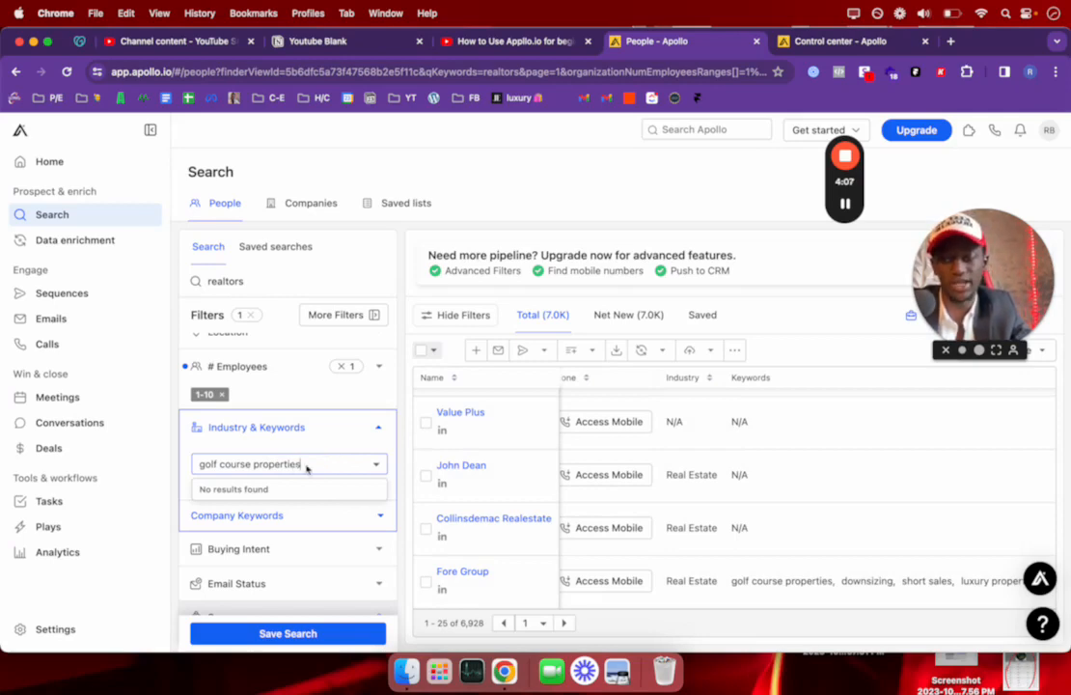
key(BackSpace)
key(BackSpace)
key(BackSpace)
key(BackSpace)
key(BackSpace)
key(BackSpace)
key(BackSpace)
key(BackSpace)
key(BackSpace)
key(BackSpace)
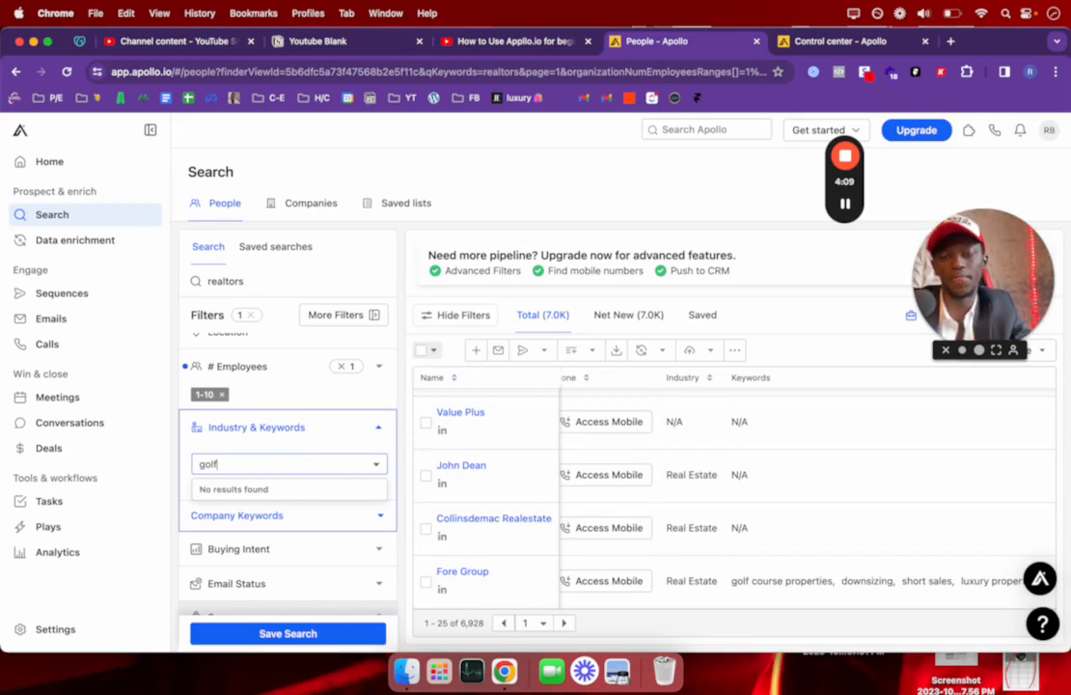
Step: Show the companies that share Fore Group's "golf course properties" keyword and look through the list
click(780, 581)
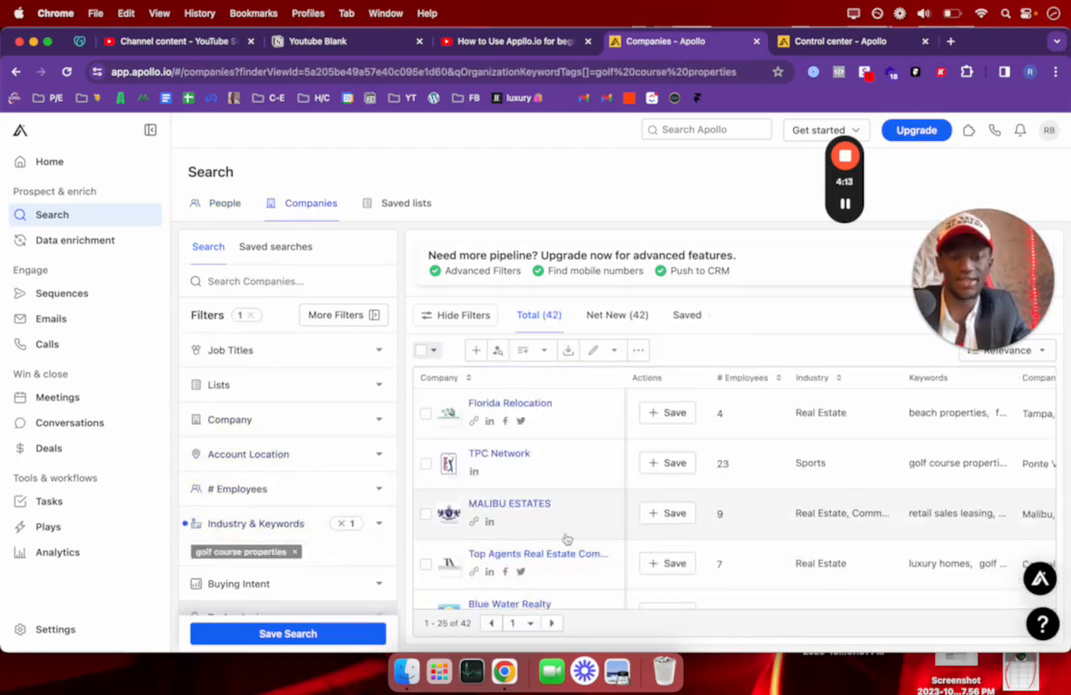
scroll(391, 511, down, 1)
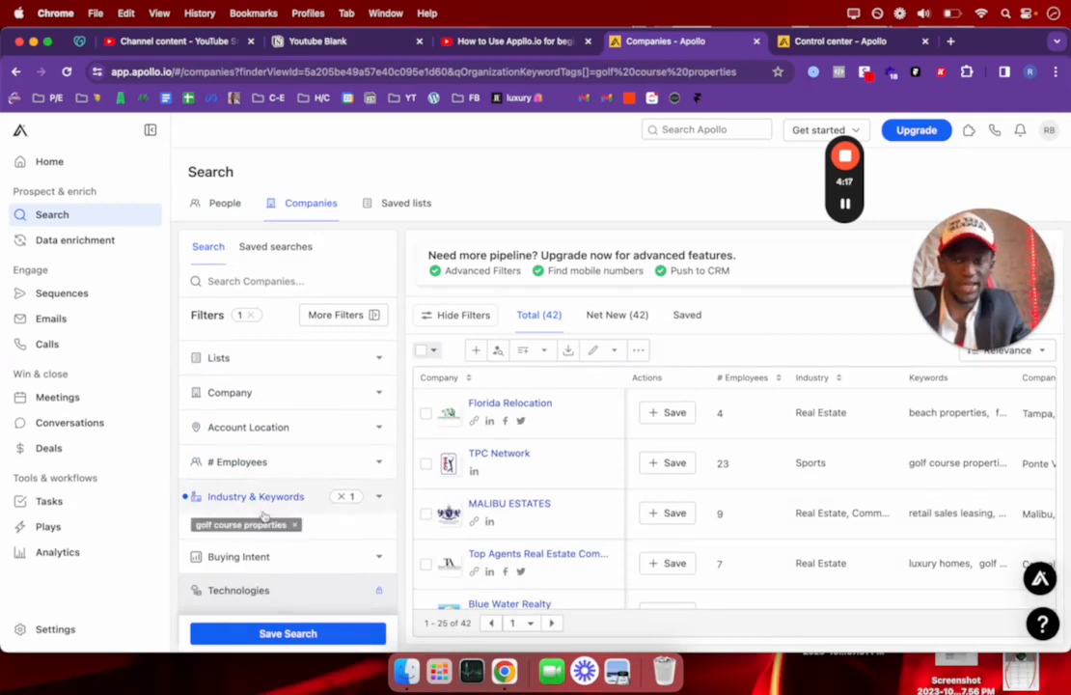
scroll(572, 490, down, 10)
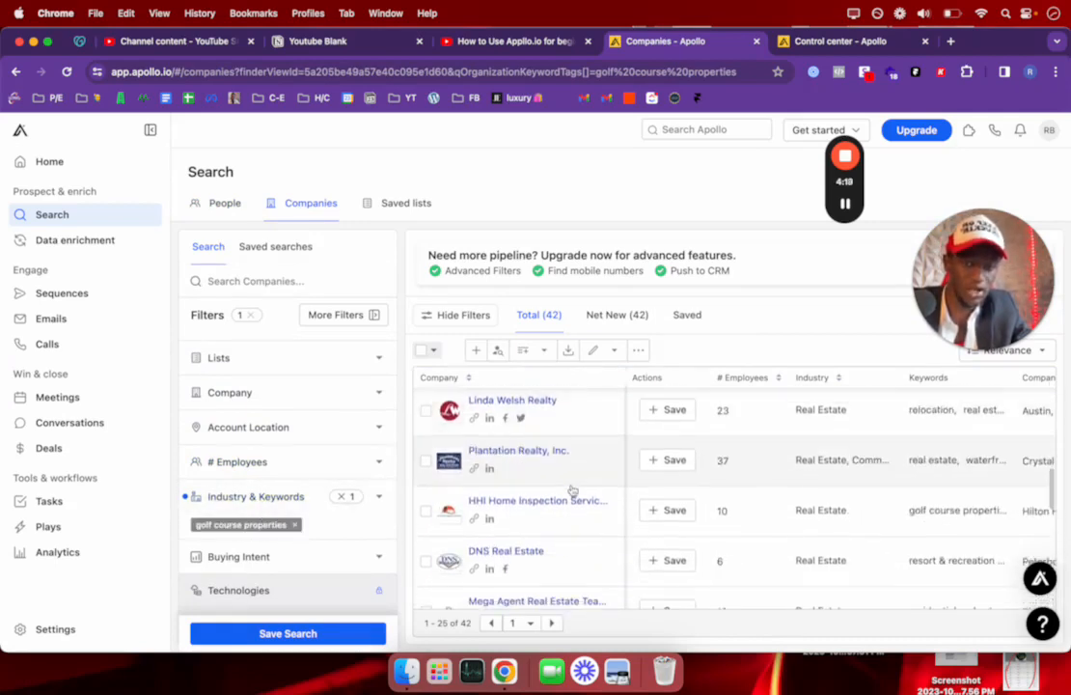
scroll(571, 490, up, 10)
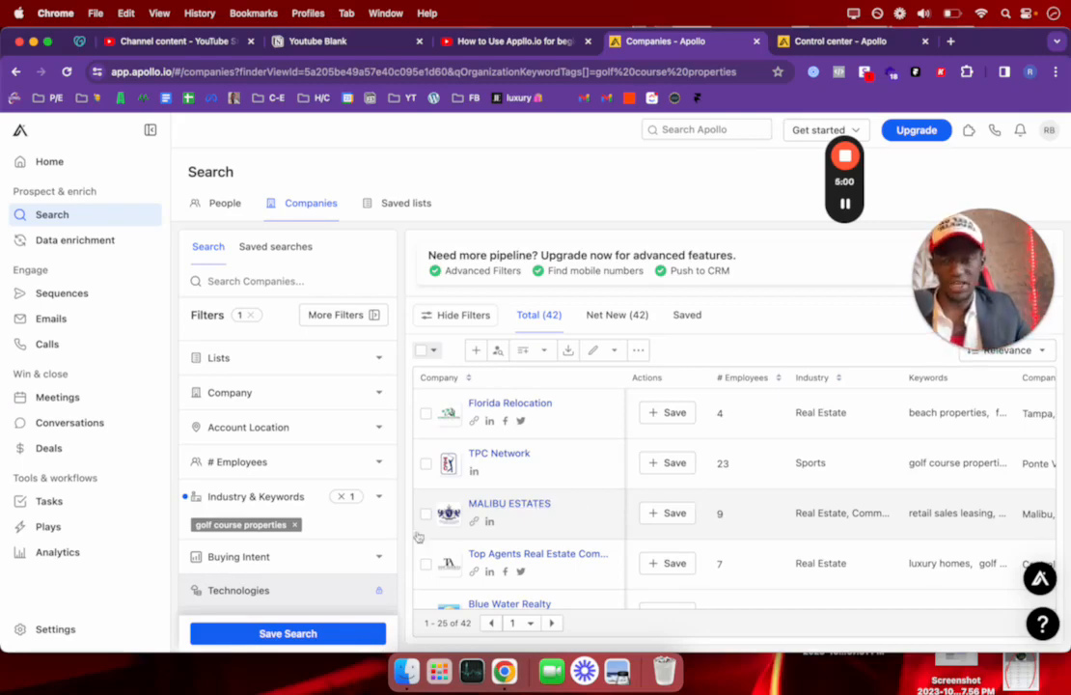
Step: Remove the "golf course properties" keyword filter and search the companies for "realtors"
click(294, 524)
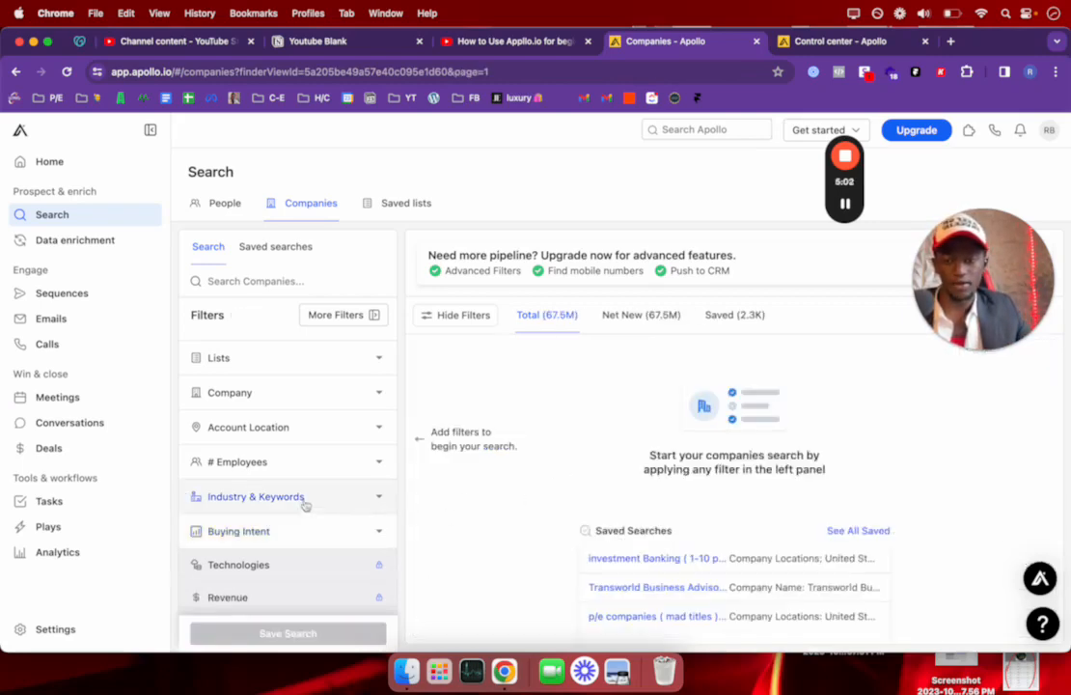
click(277, 284)
text(rea)
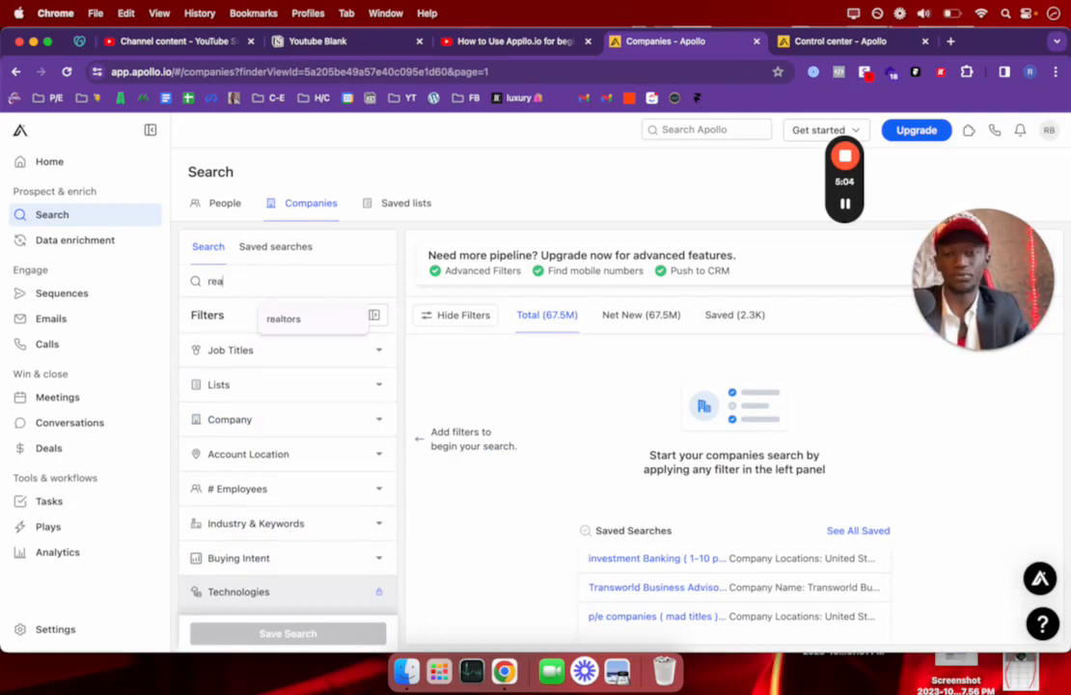
text(l)
click(328, 320)
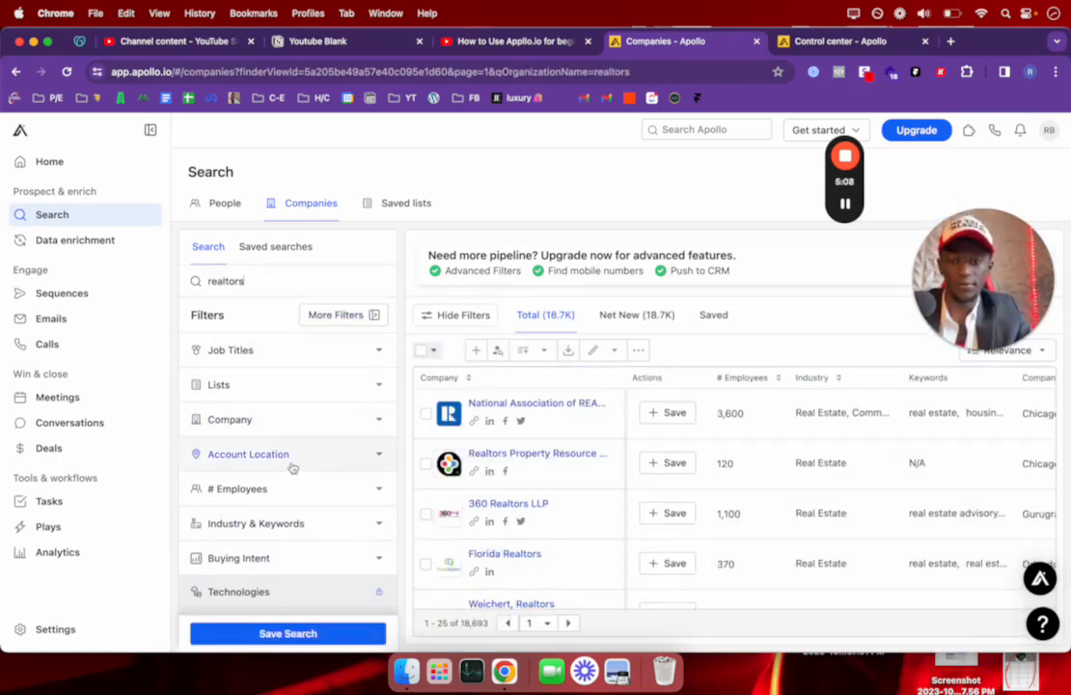
scroll(292, 468, down, 5)
scroll(291, 468, up, 5)
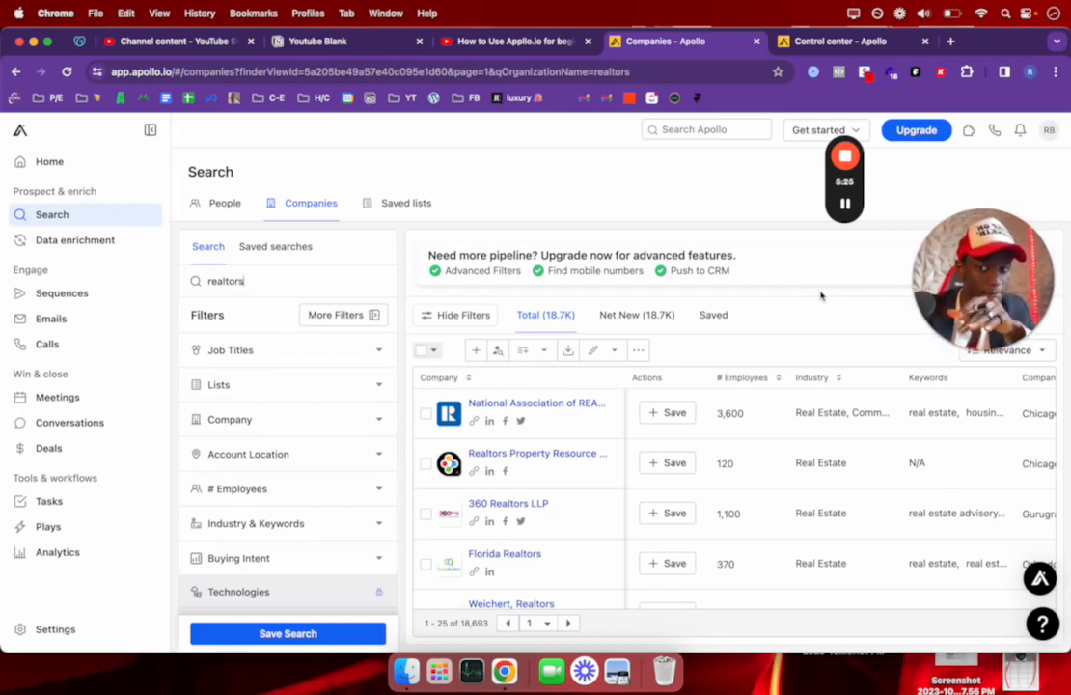
Step: Filter the realtor companies to 1-10 employees and collapse the employee filter
scroll(291, 490, down, 2)
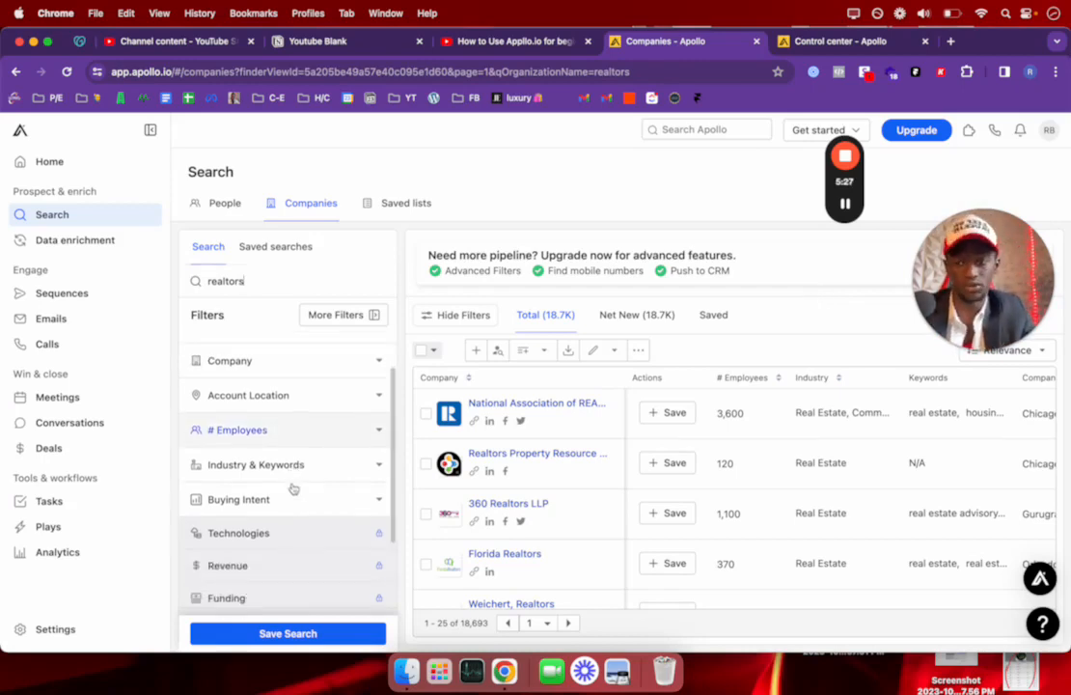
click(309, 443)
click(308, 489)
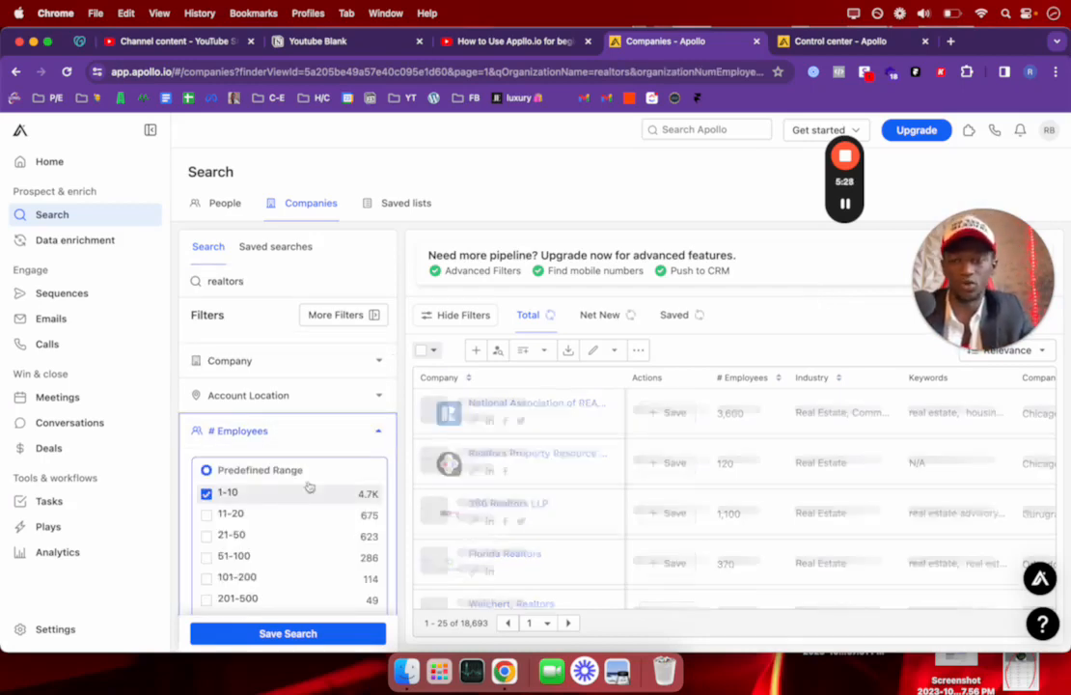
click(376, 431)
Step: Find Magic Door Realtors in the results and show the companies that share its "residential property" keyword
scroll(864, 469, down, 10)
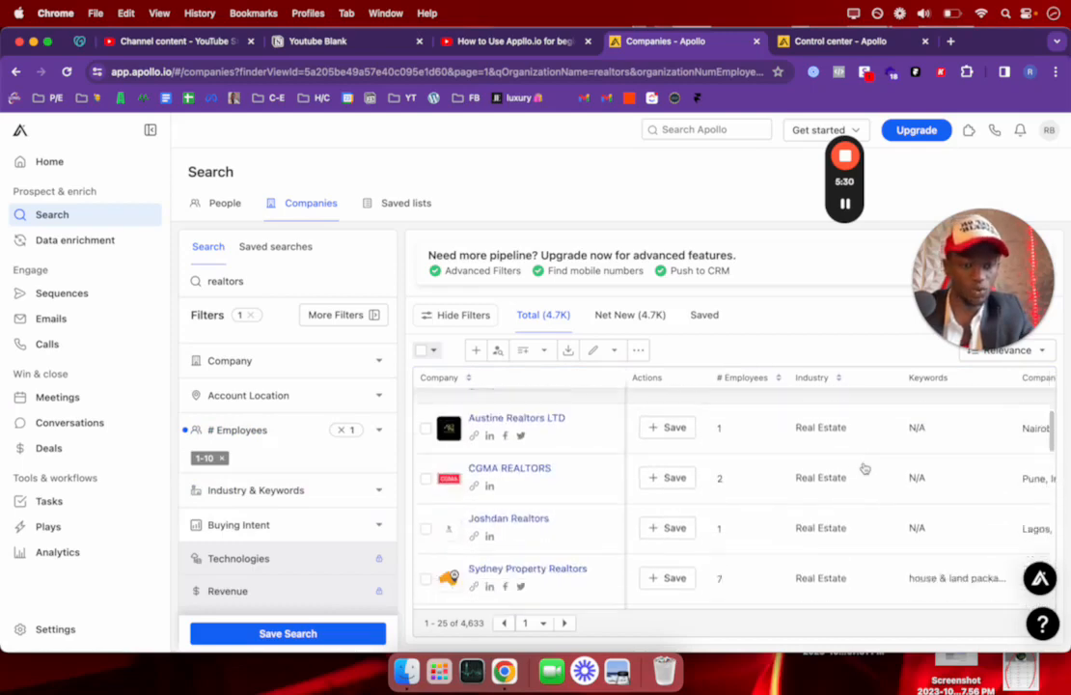
scroll(864, 469, up, 3)
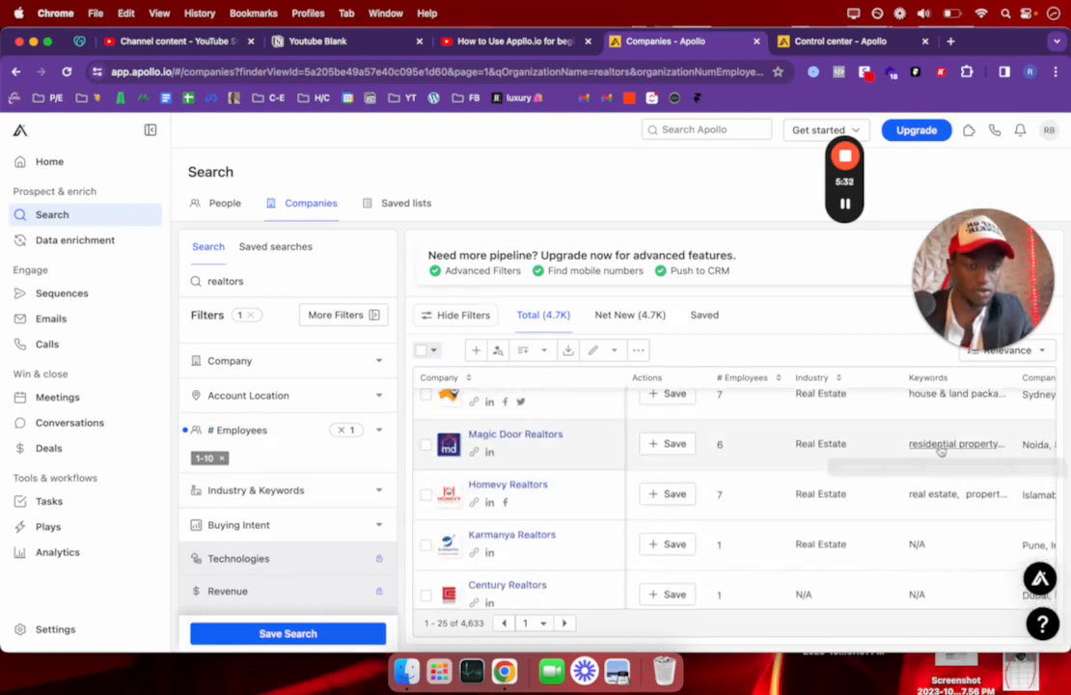
scroll(941, 451, down, 1)
scroll(941, 450, up, 1)
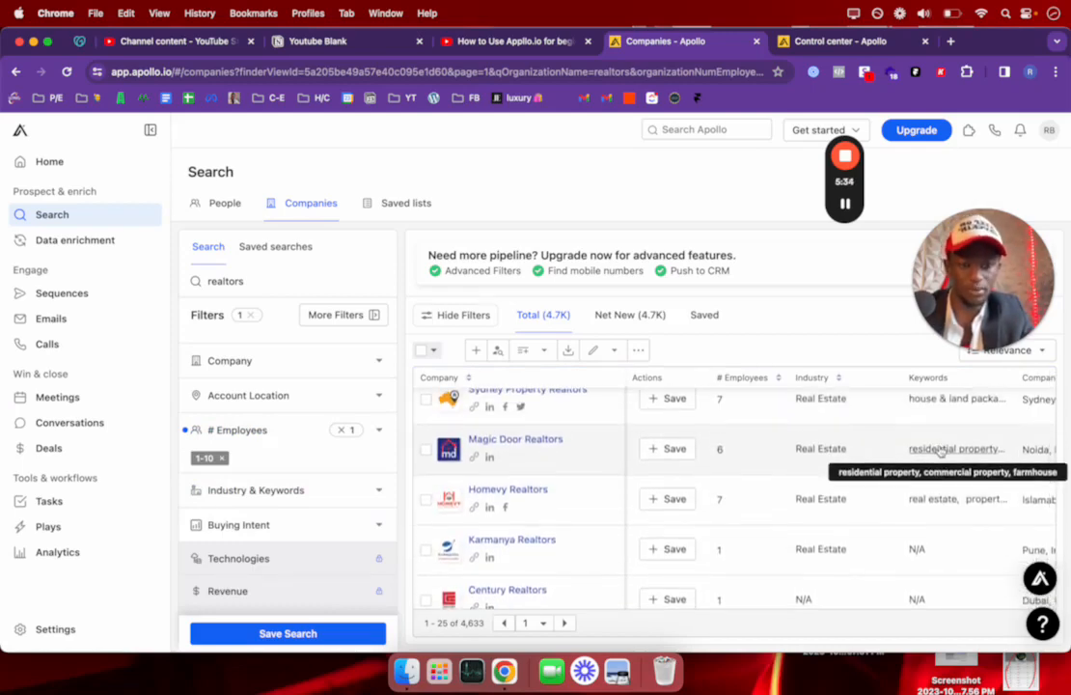
click(941, 450)
scroll(346, 517, up, 2)
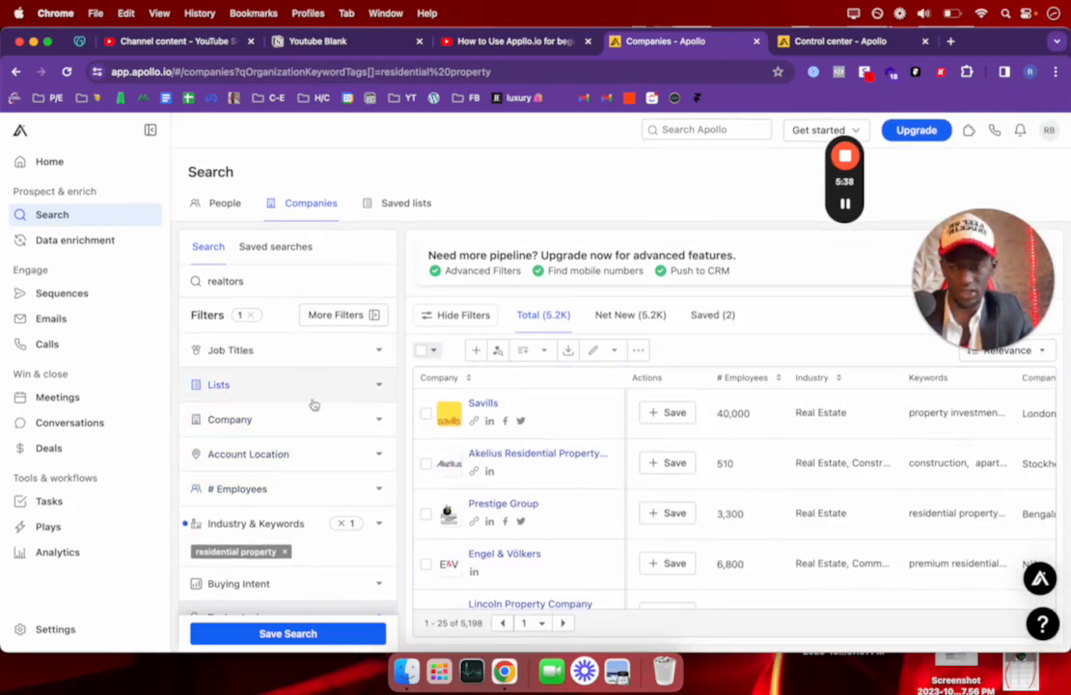
Step: Limit the residential property companies to the United States account location and collapse the location filter
scroll(311, 403, down, 5)
scroll(316, 454, up, 3)
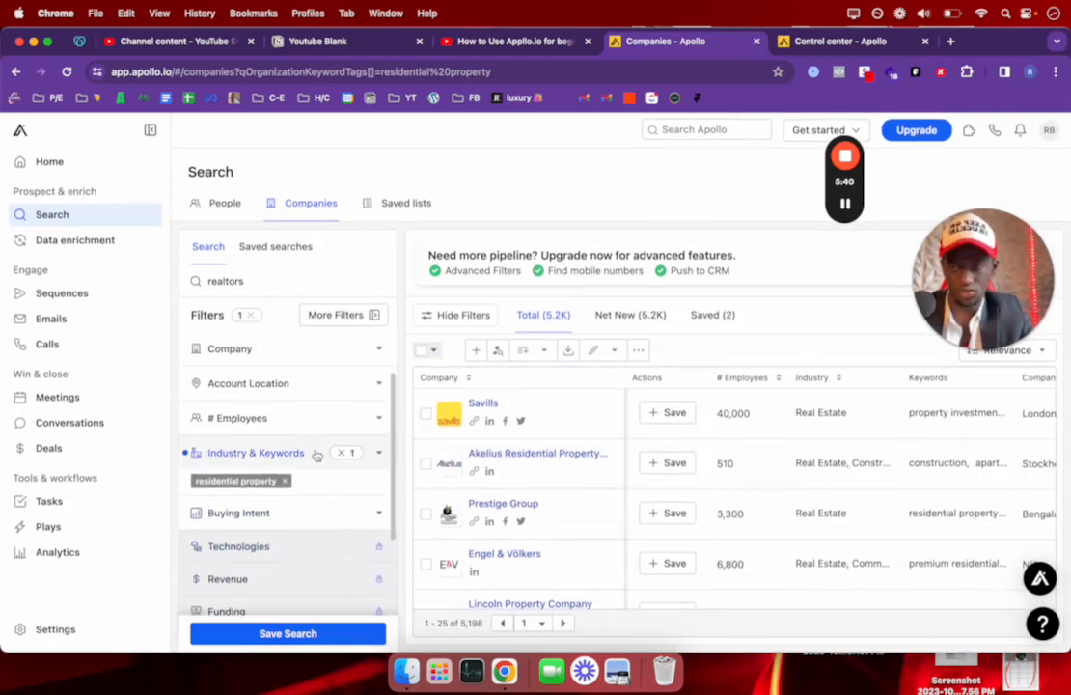
scroll(314, 453, up, 2)
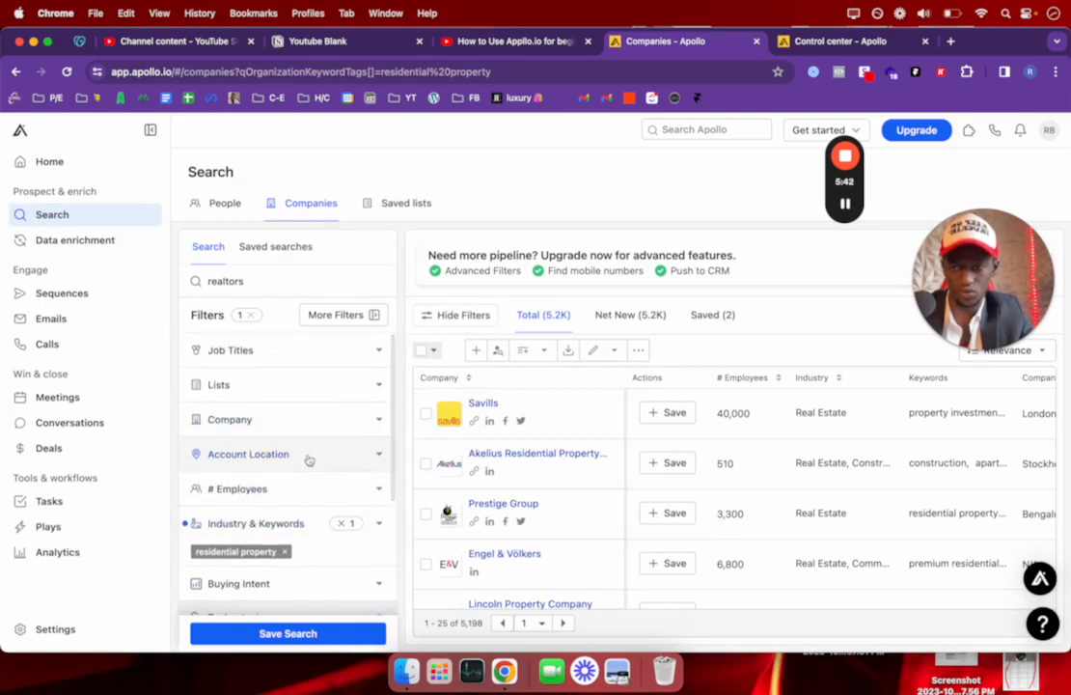
click(308, 459)
scroll(316, 462, down, 2)
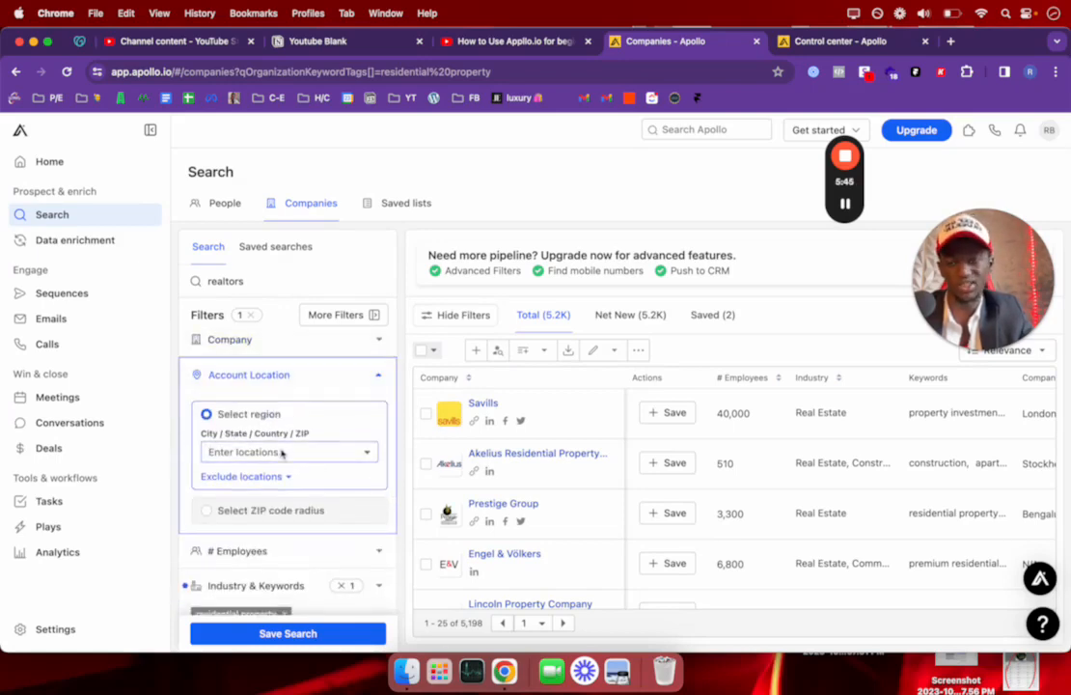
click(282, 452)
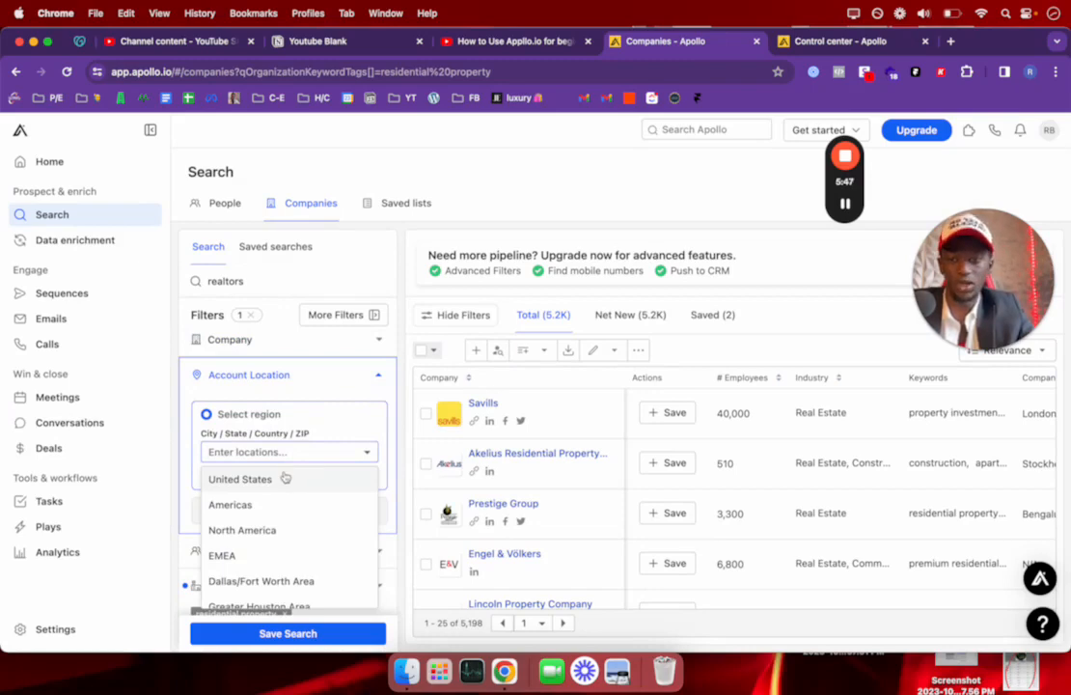
click(281, 478)
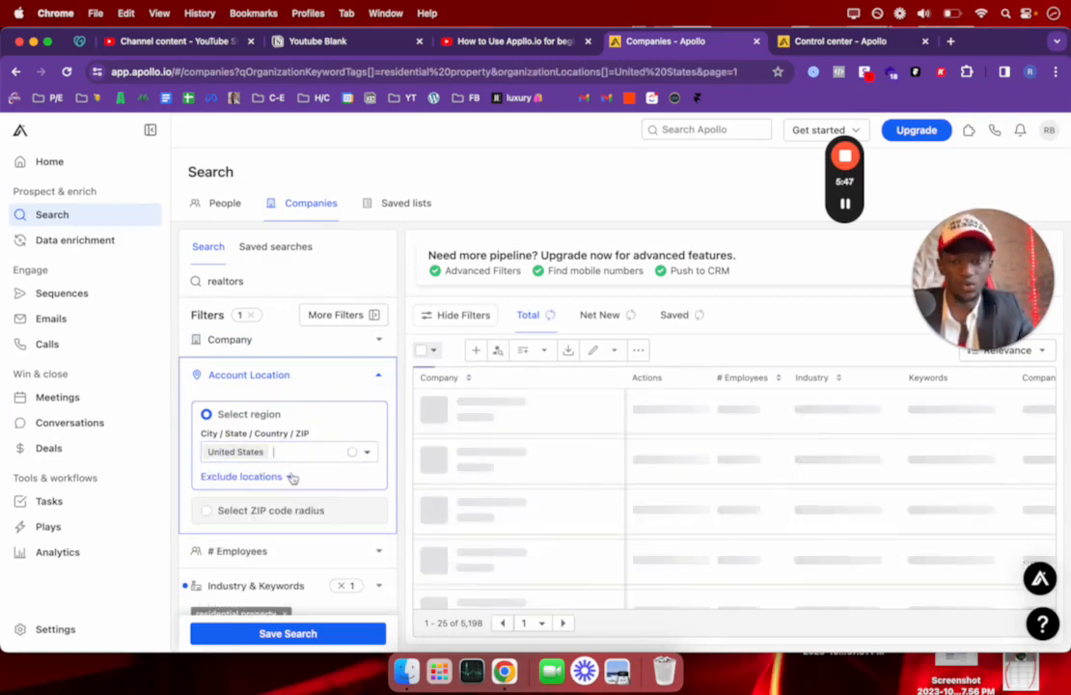
click(377, 374)
Step: Look through the company filters, expand the full set of additional filters, and close it without applying any
scroll(321, 463, down, 4)
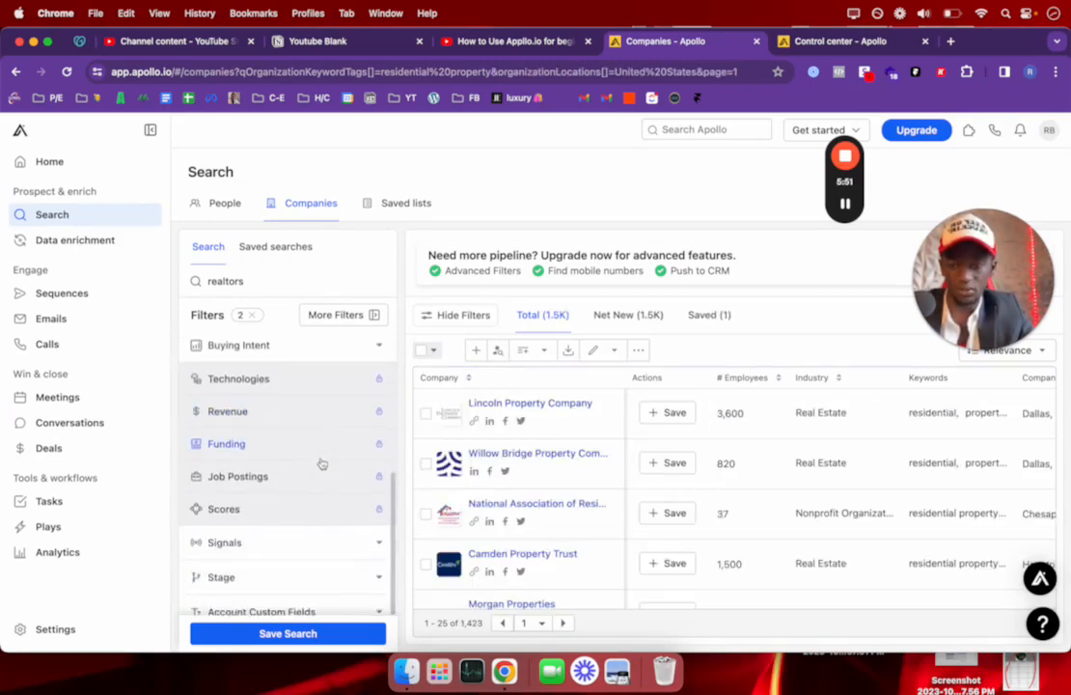
scroll(328, 461, up, 2)
scroll(353, 455, up, 3)
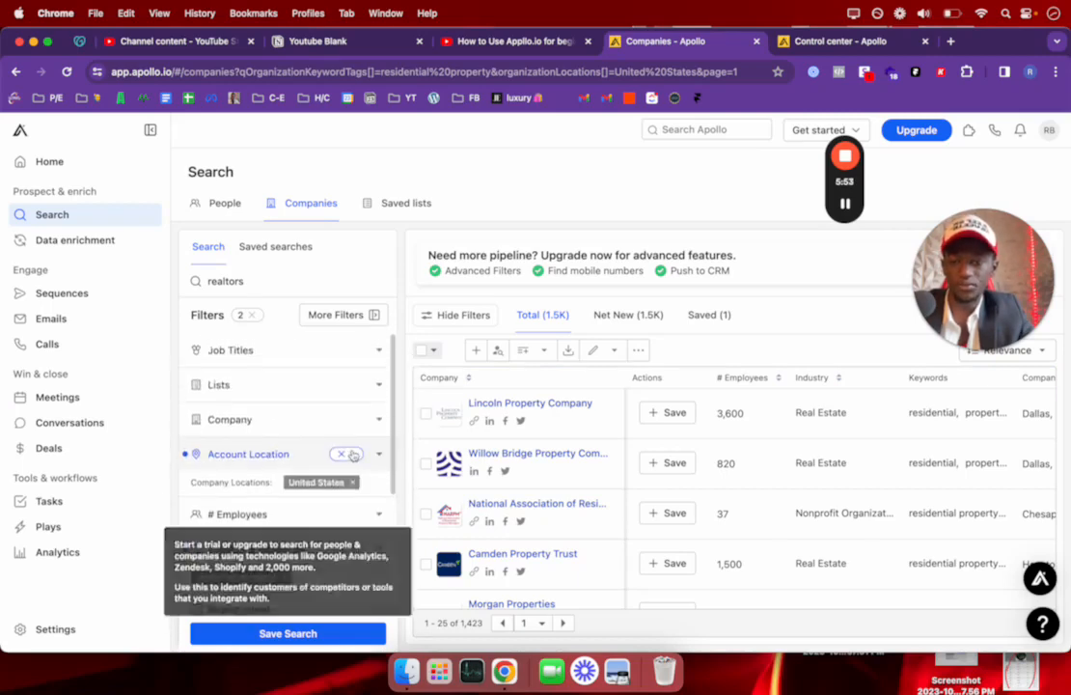
click(373, 317)
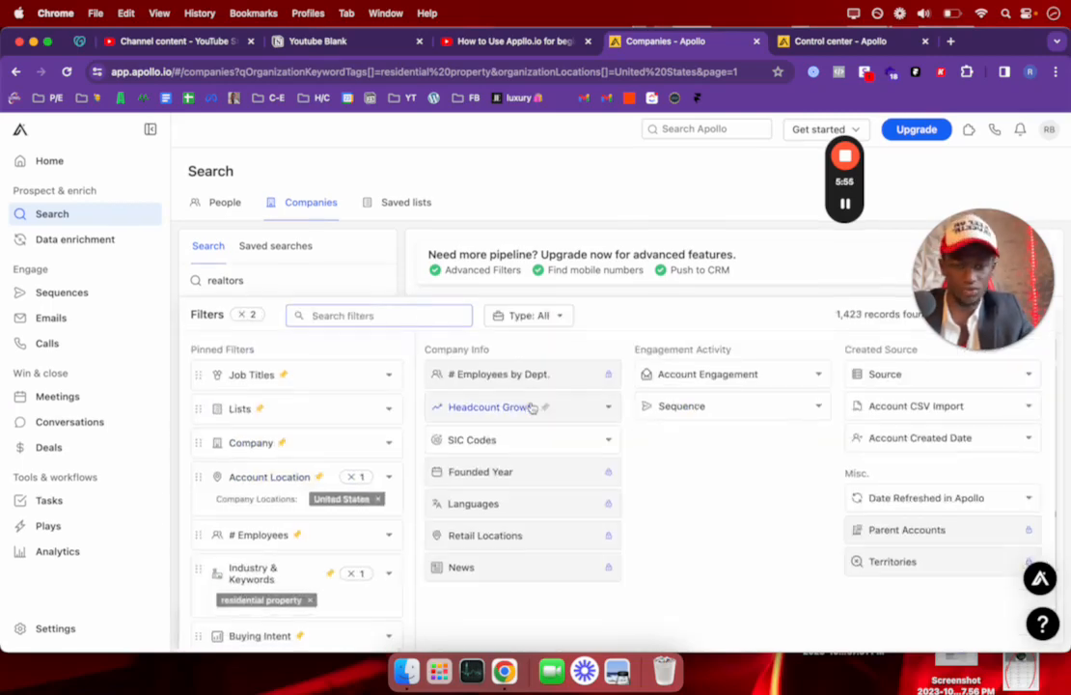
drag(984, 270, 984, 168)
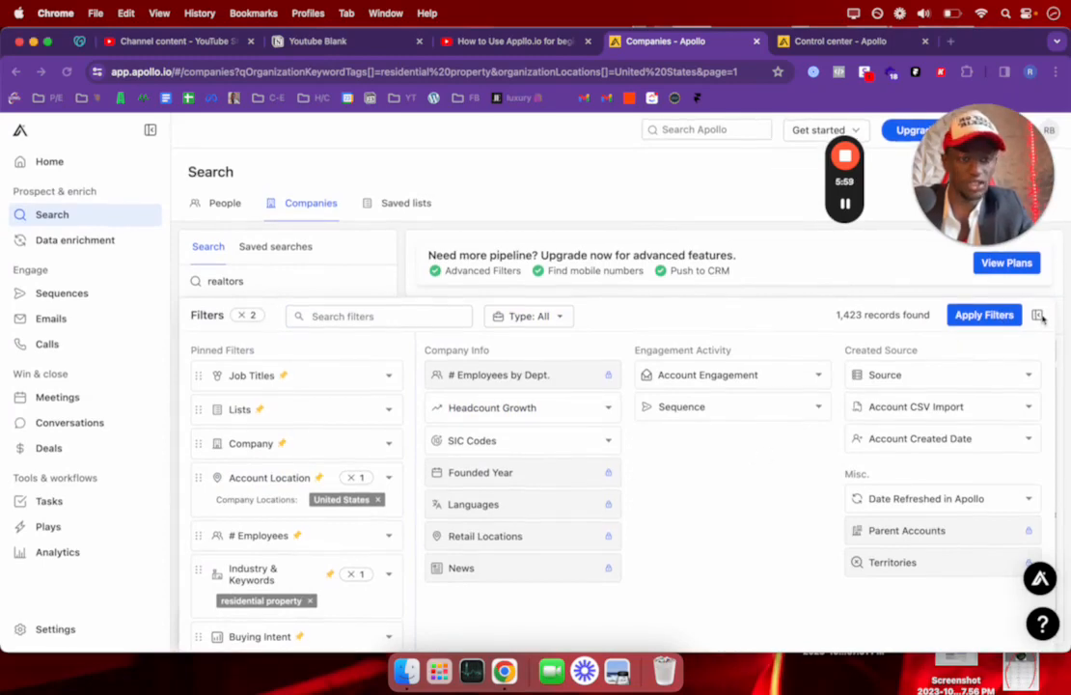
click(1037, 315)
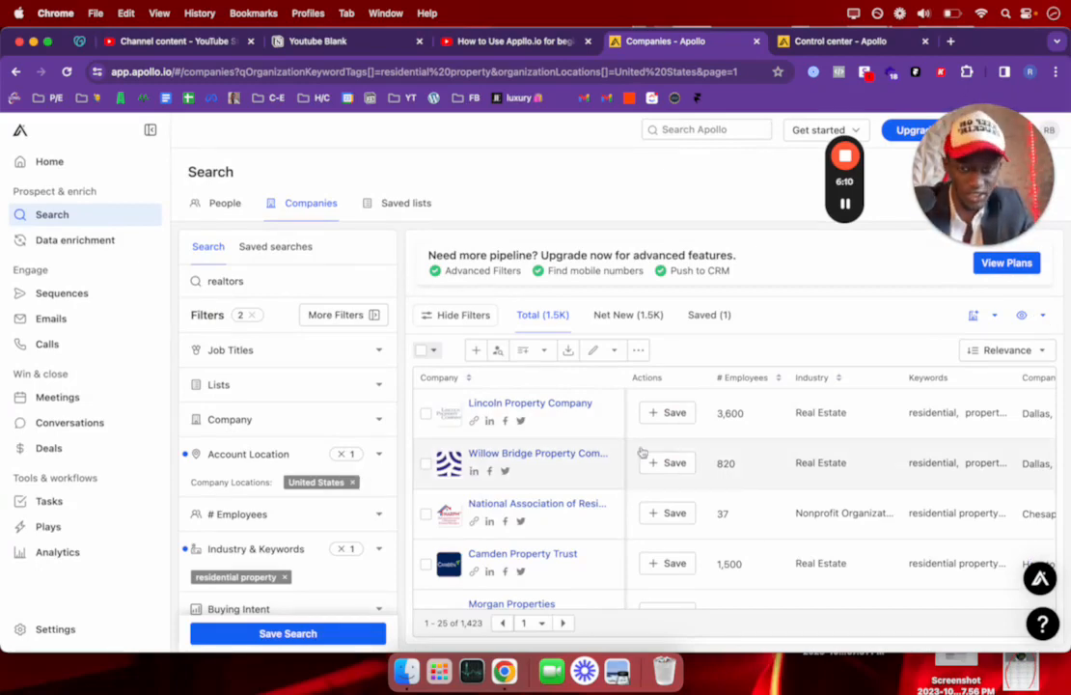
Step: Examine the filtered United States companies, including their industry, keywords and company location columns
scroll(635, 497, right, 3)
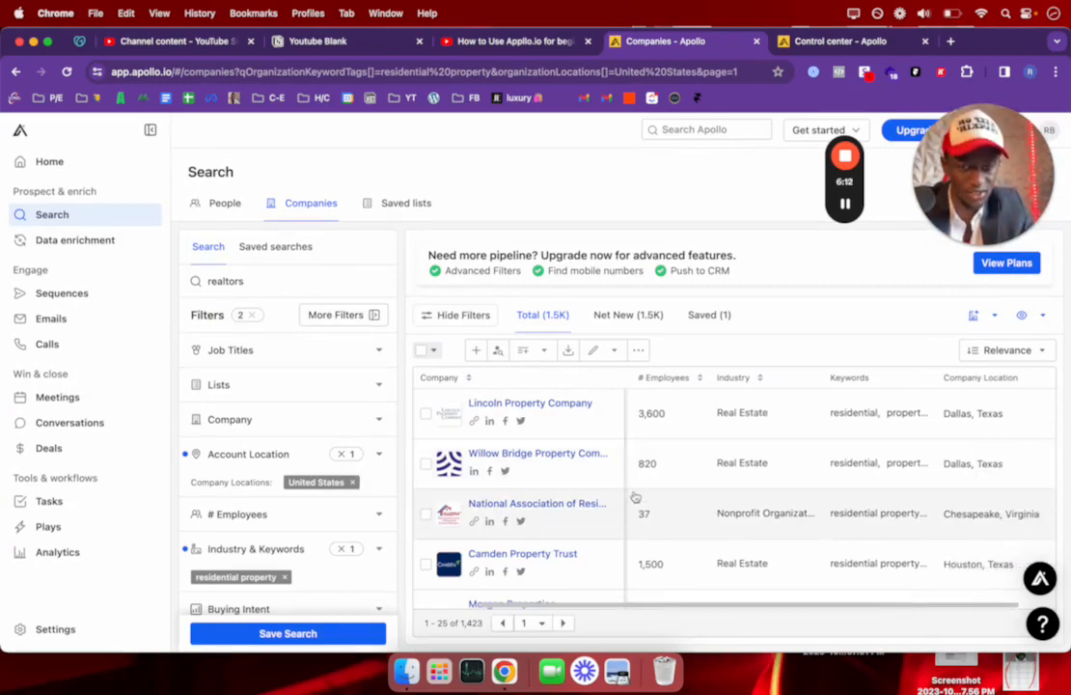
scroll(635, 497, left, 3)
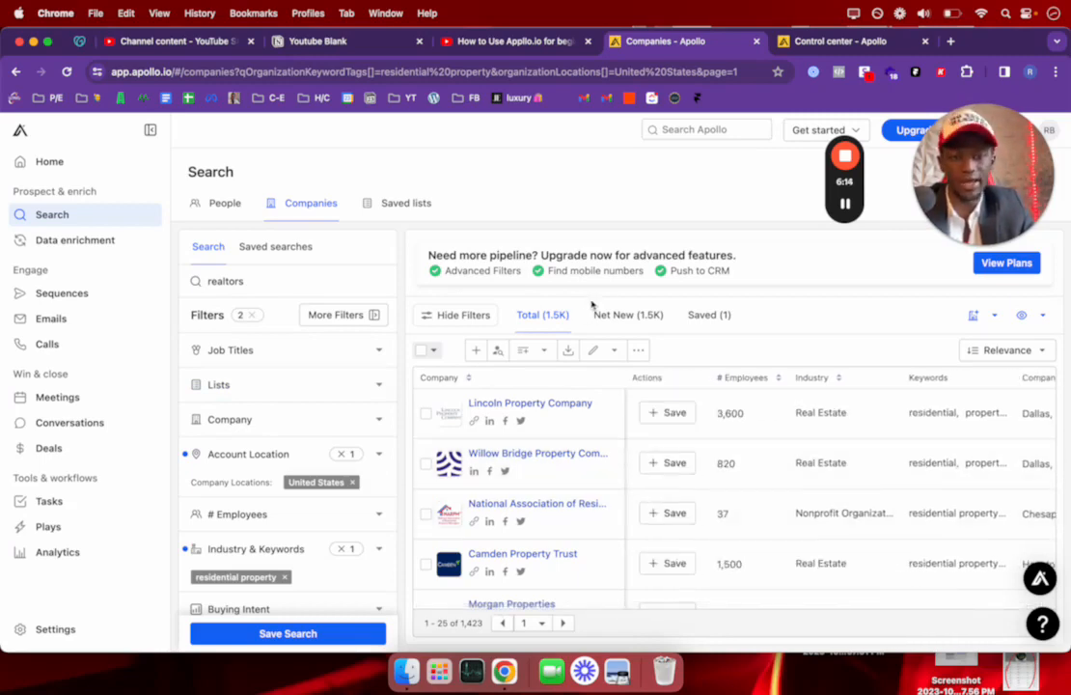
scroll(640, 433, right, 3)
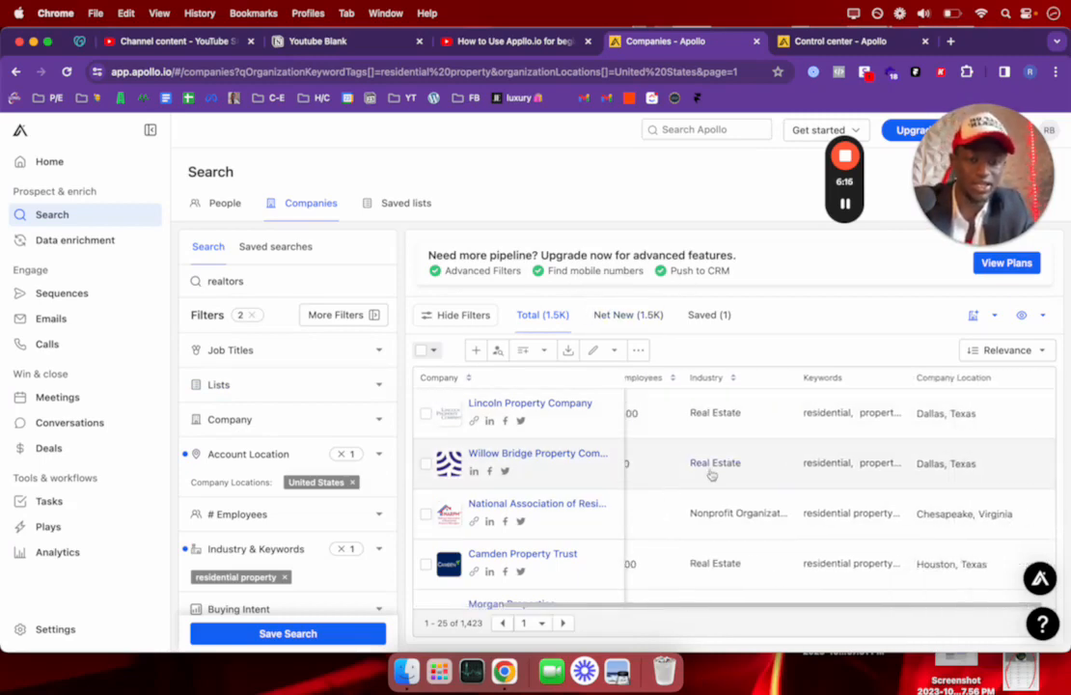
scroll(711, 474, left, 3)
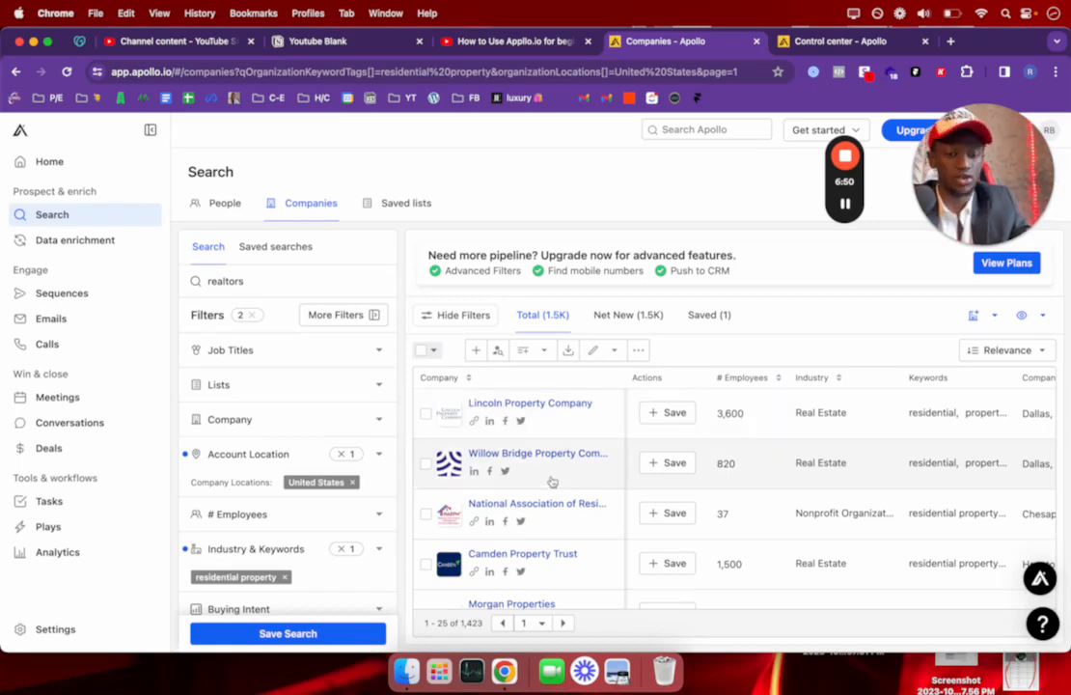
scroll(551, 435, down, 10)
scroll(551, 481, up, 1)
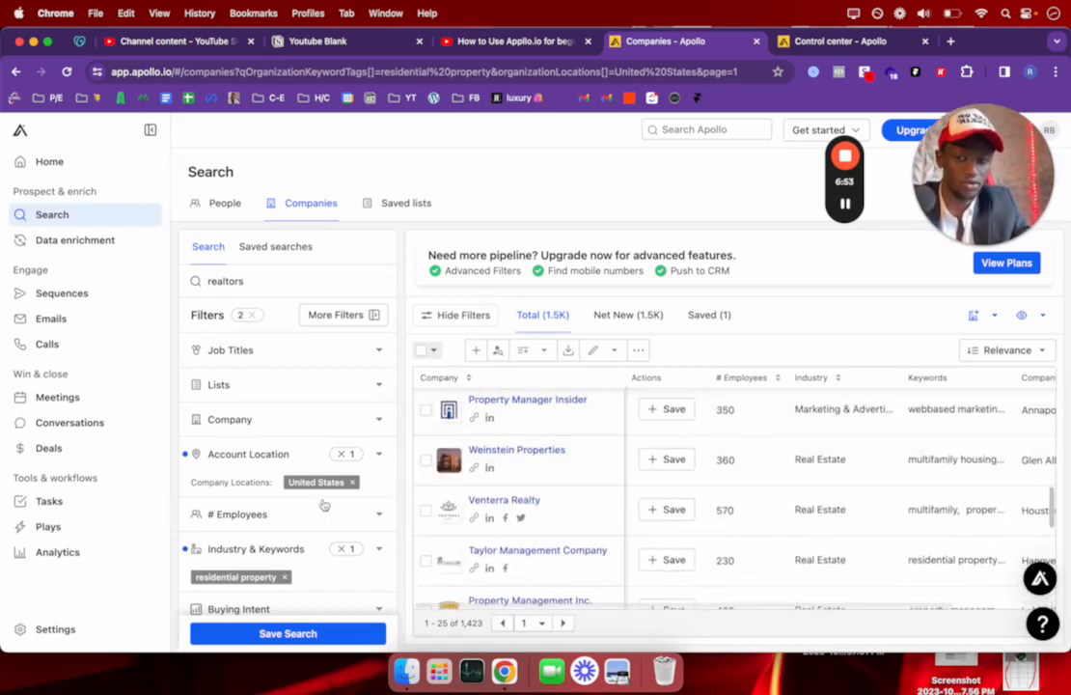
scroll(282, 505, down, 2)
scroll(285, 510, up, 2)
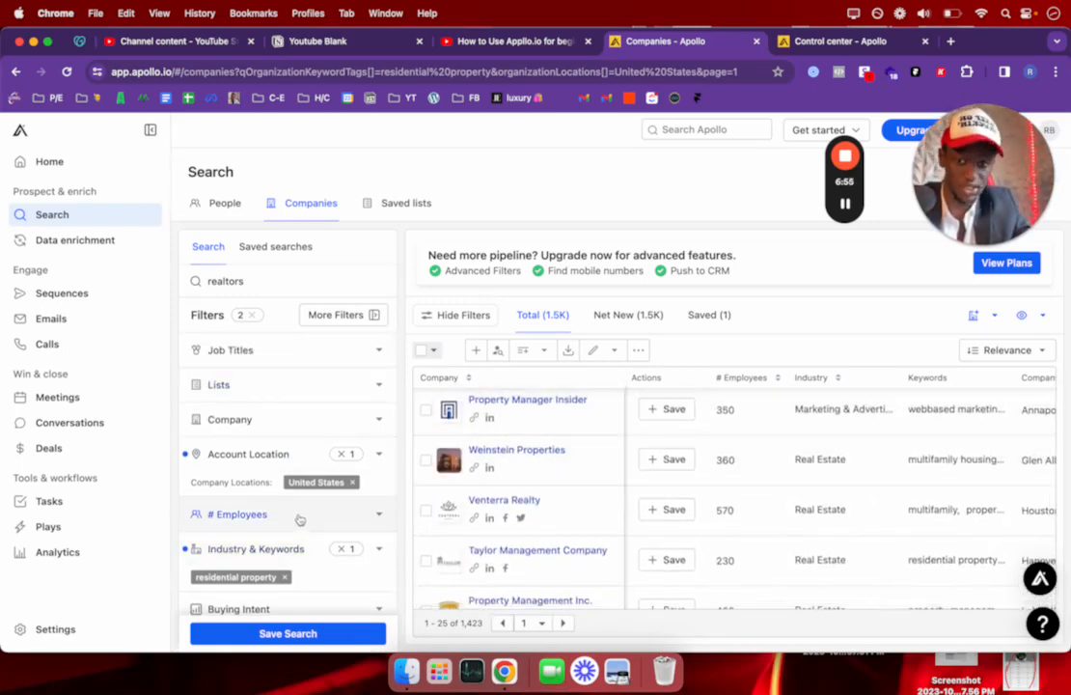
Step: Select Lincoln Property Company, Willow Bridge Property Company and the National Association of Resi... in the company results
scroll(285, 531, down, 3)
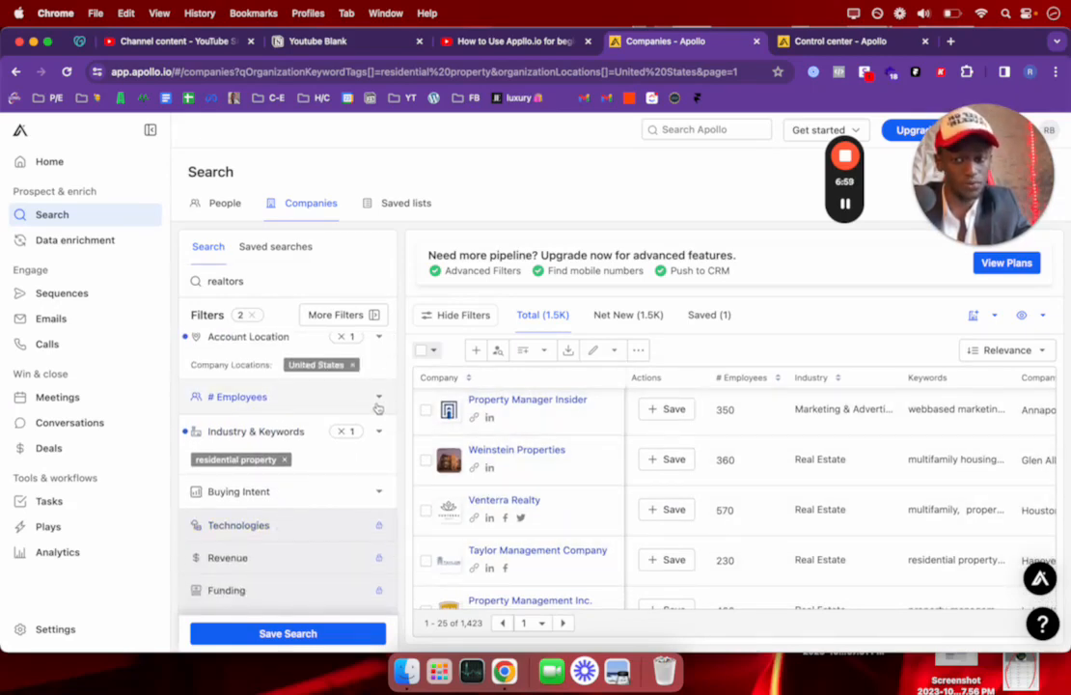
scroll(470, 436, up, 5)
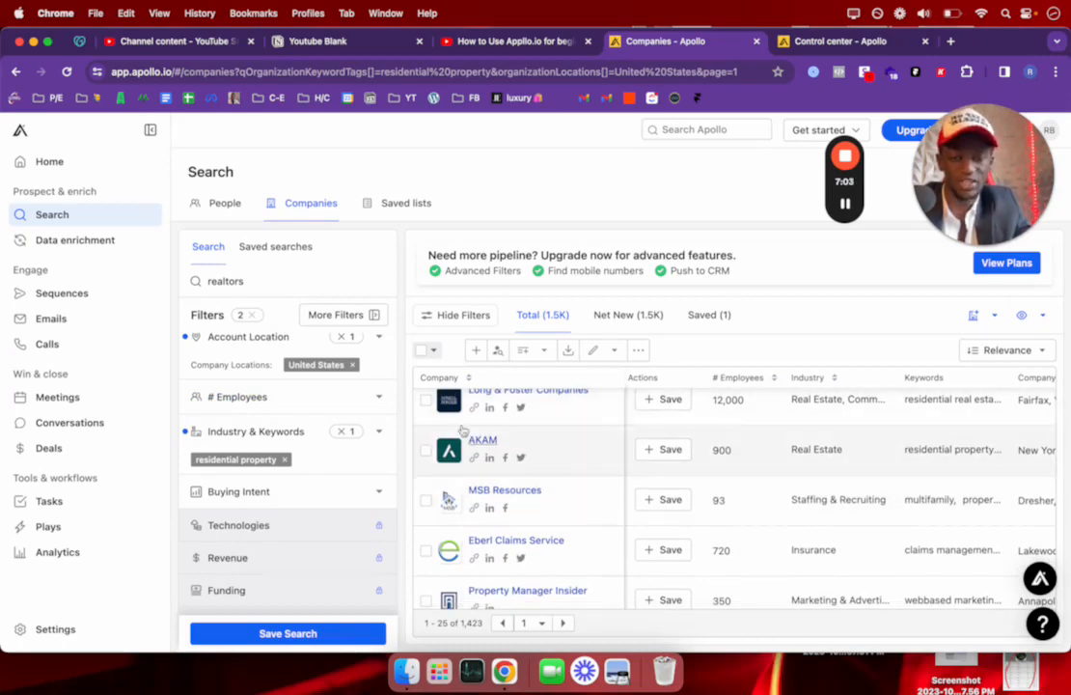
scroll(462, 430, up, 5)
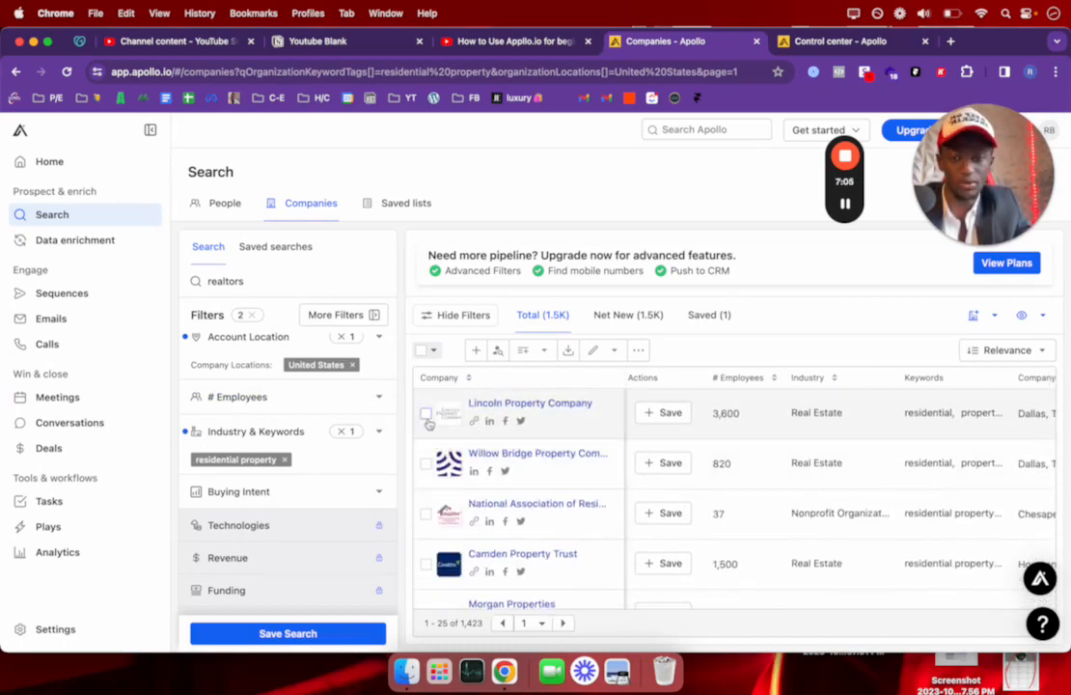
click(426, 413)
click(426, 464)
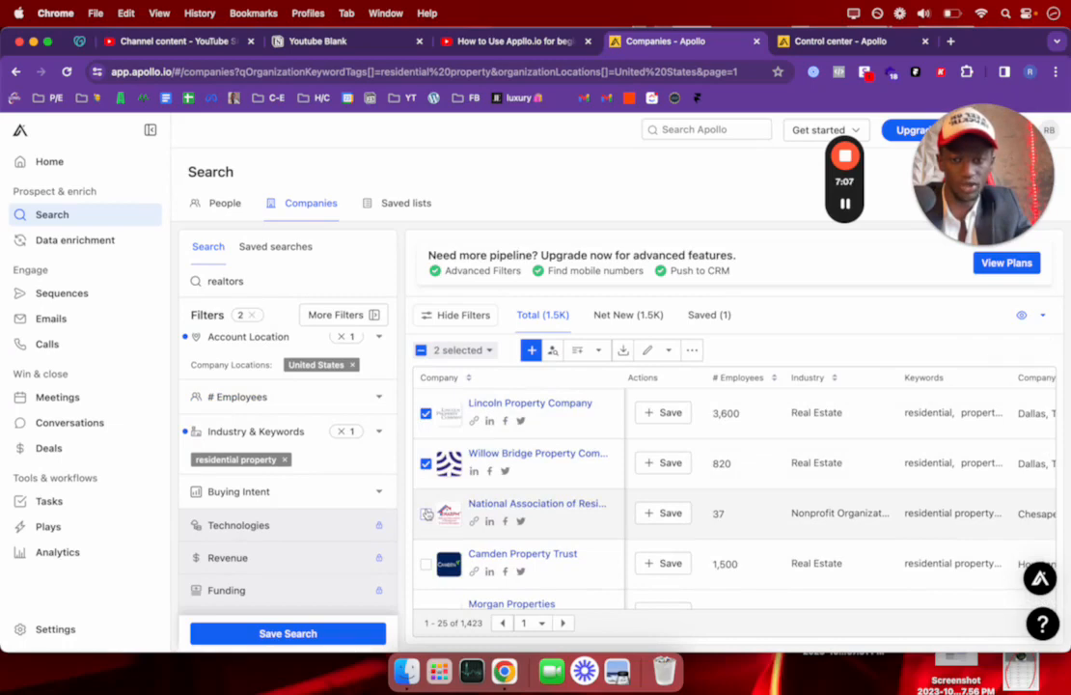
click(425, 514)
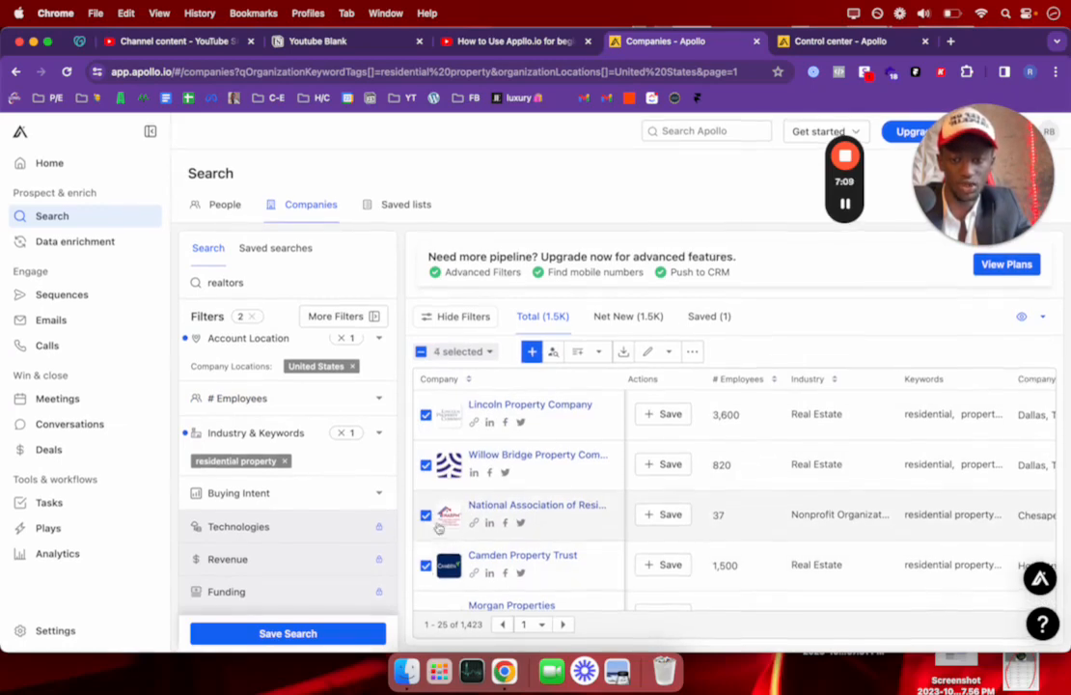
click(425, 563)
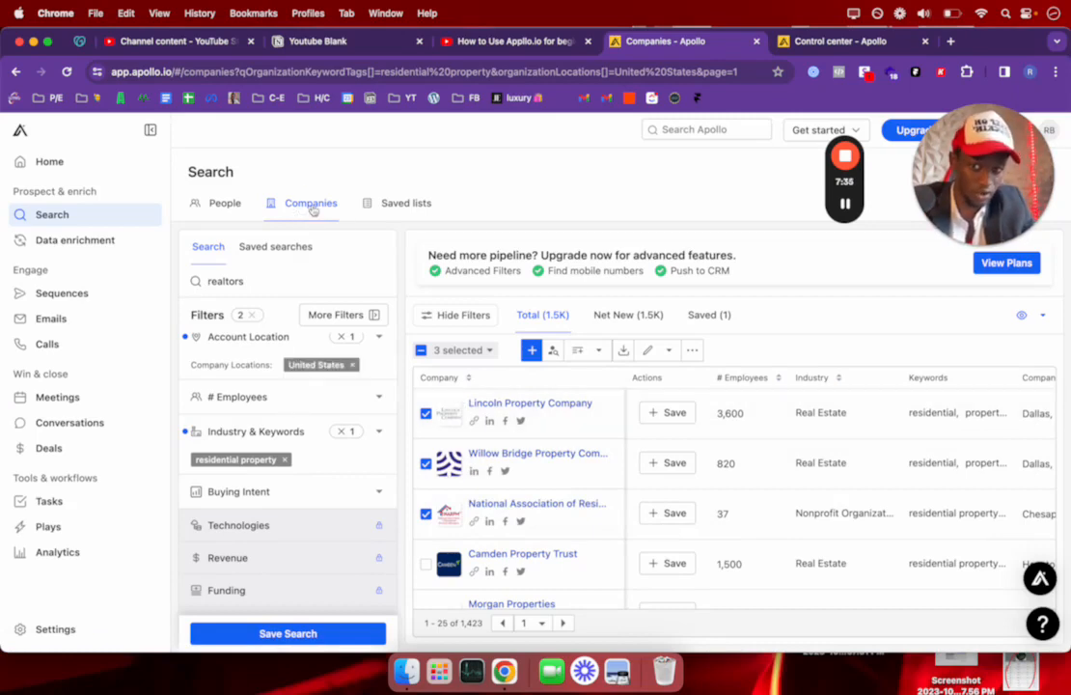
Step: Find the people working at the three selected companies and look through the people results
click(552, 353)
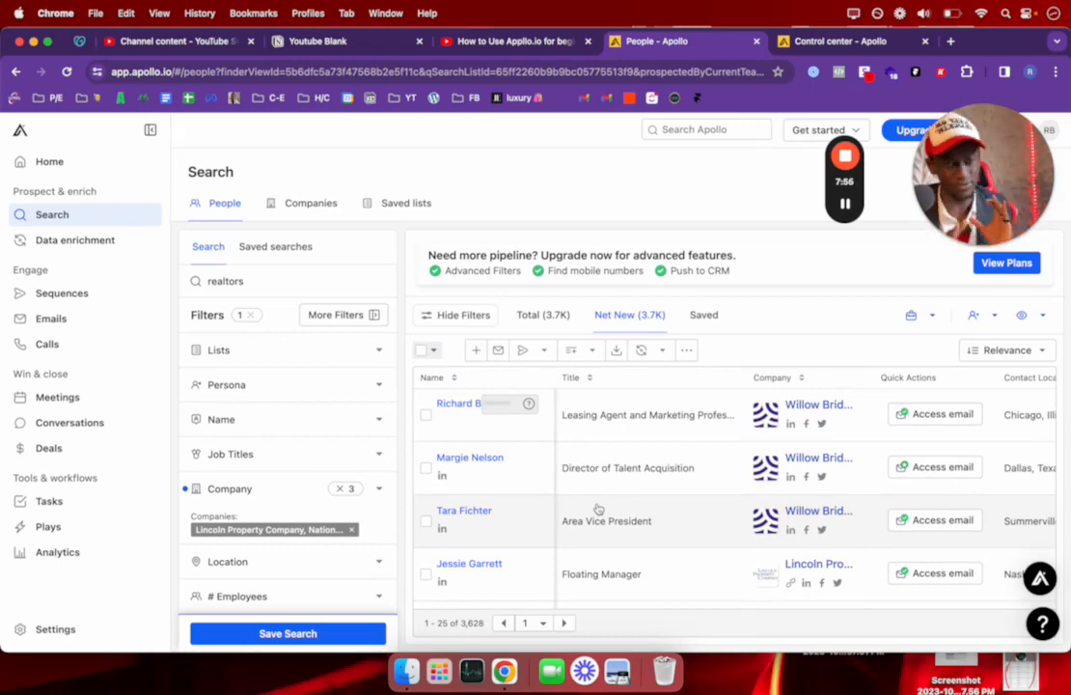
scroll(599, 509, down, 10)
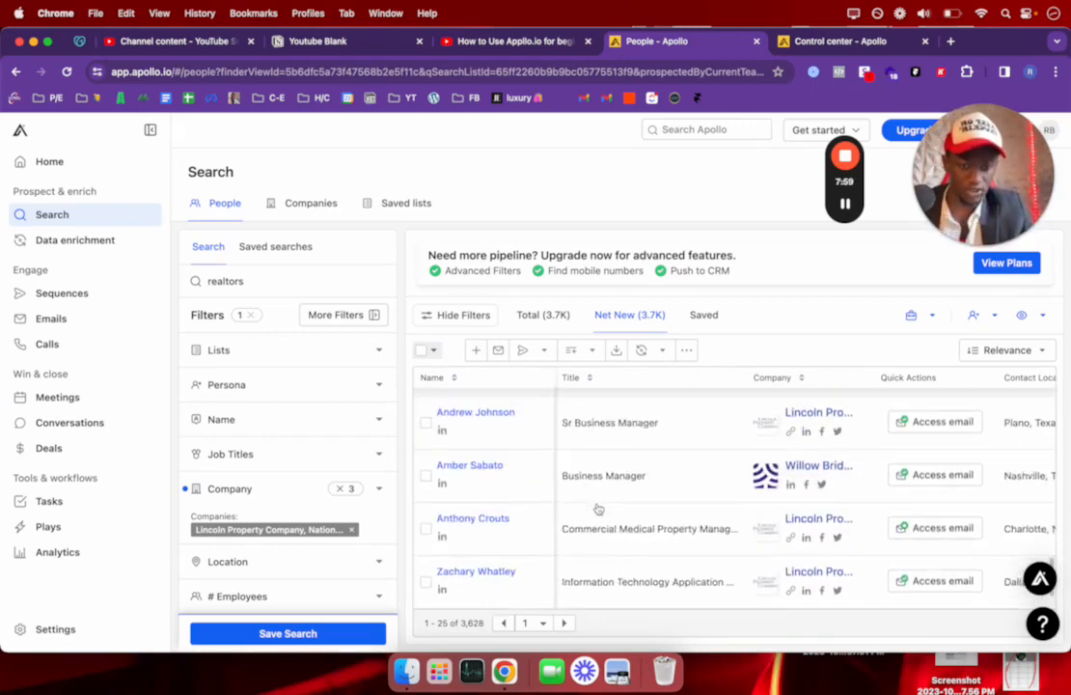
scroll(599, 508, up, 9)
scroll(598, 508, up, 1)
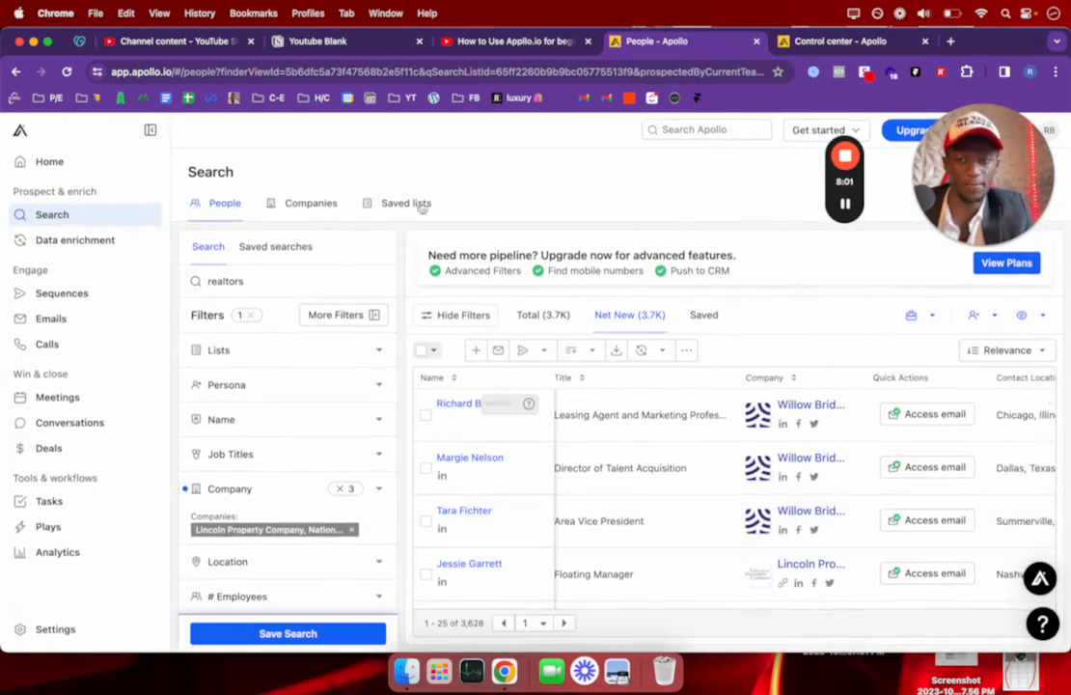
scroll(532, 442, down, 1)
scroll(532, 442, up, 1)
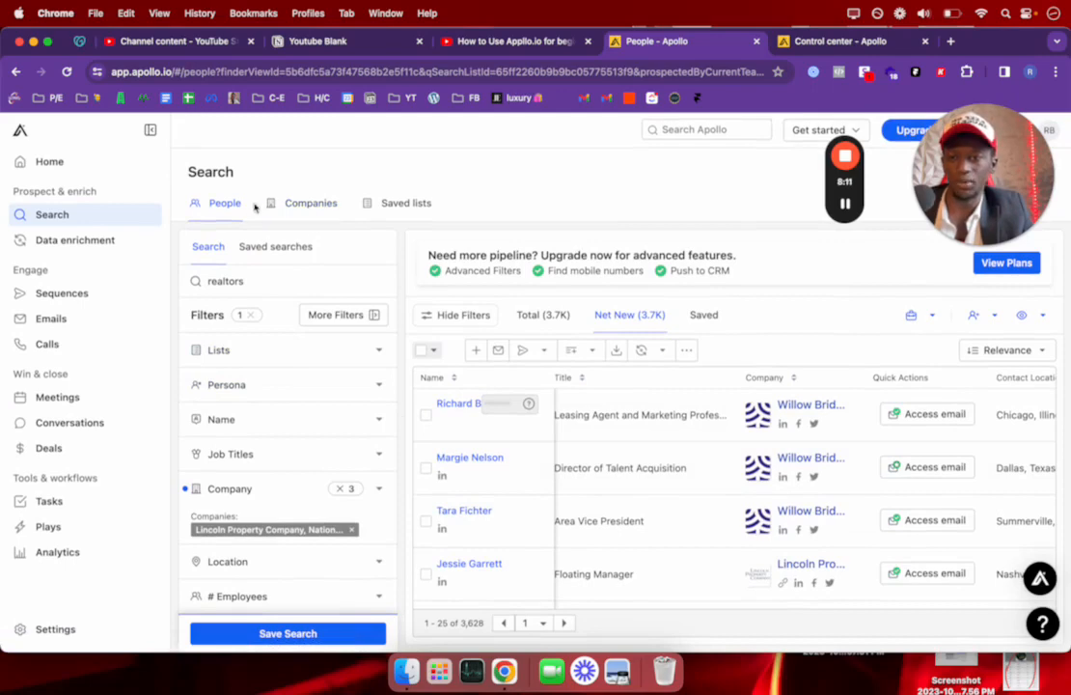
Step: Check the company search, return to the people search and clear its company filter
click(301, 204)
click(227, 205)
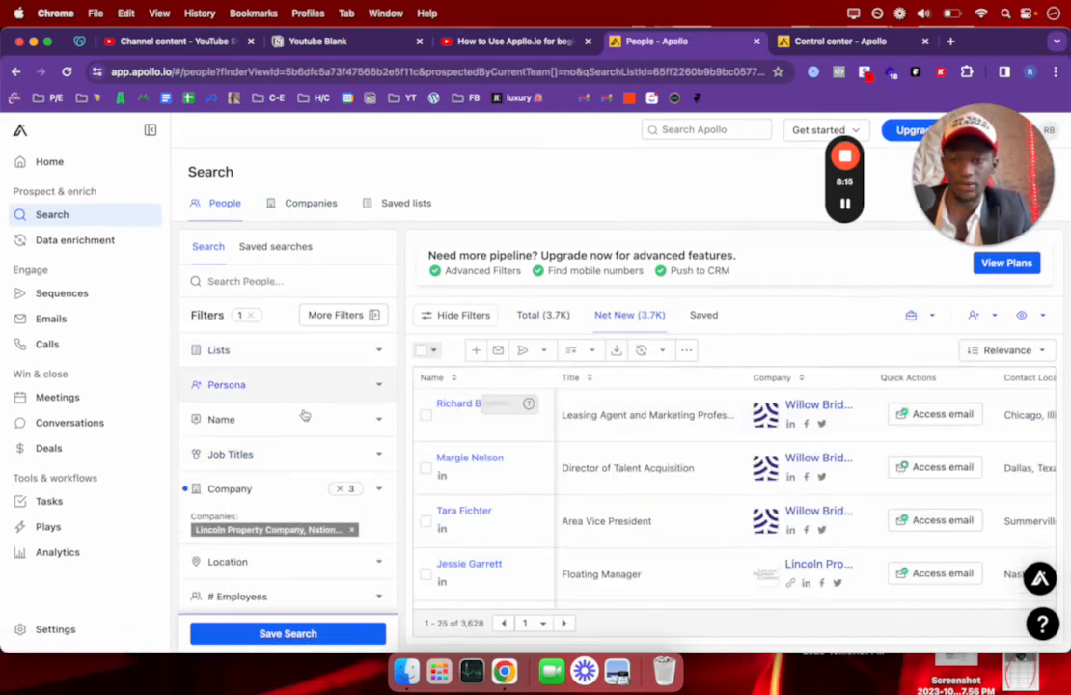
scroll(304, 415, down, 2)
click(353, 494)
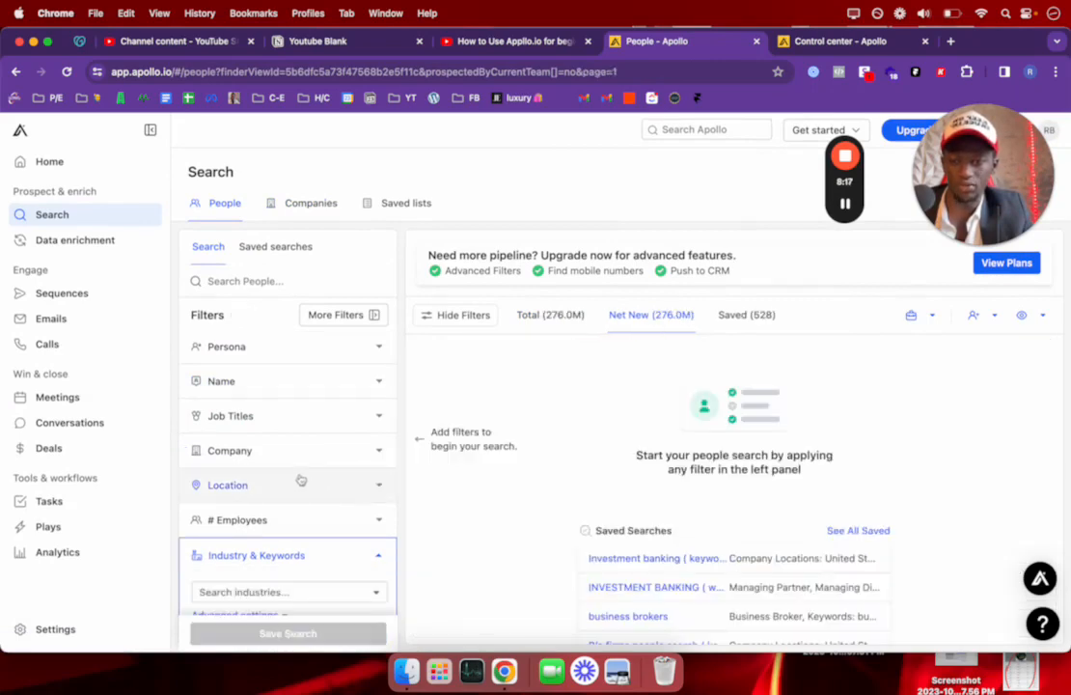
Step: Try filtering the people search by the company Realtor.com and clear that company again
scroll(299, 453, up, 2)
click(277, 279)
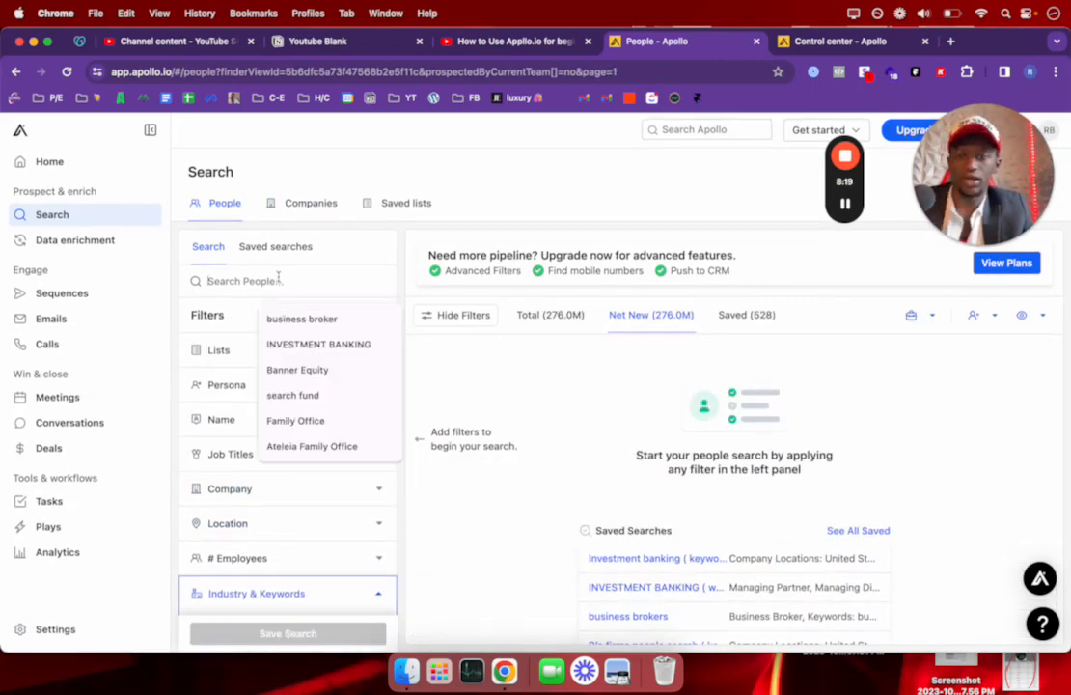
click(468, 186)
scroll(328, 383, down, 2)
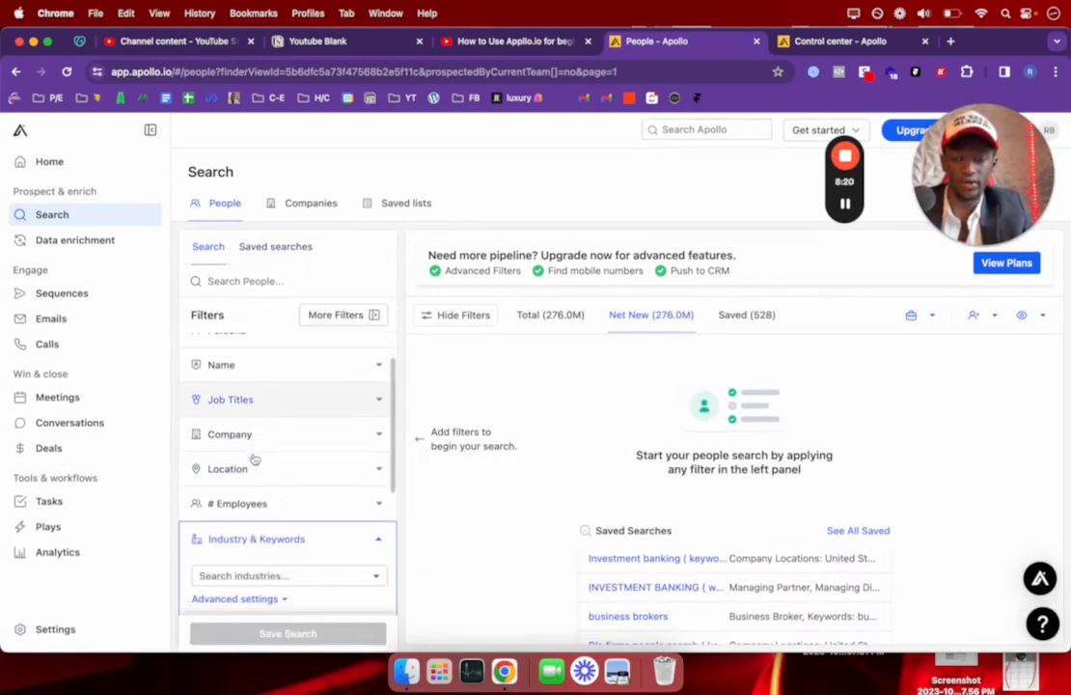
click(287, 436)
click(282, 499)
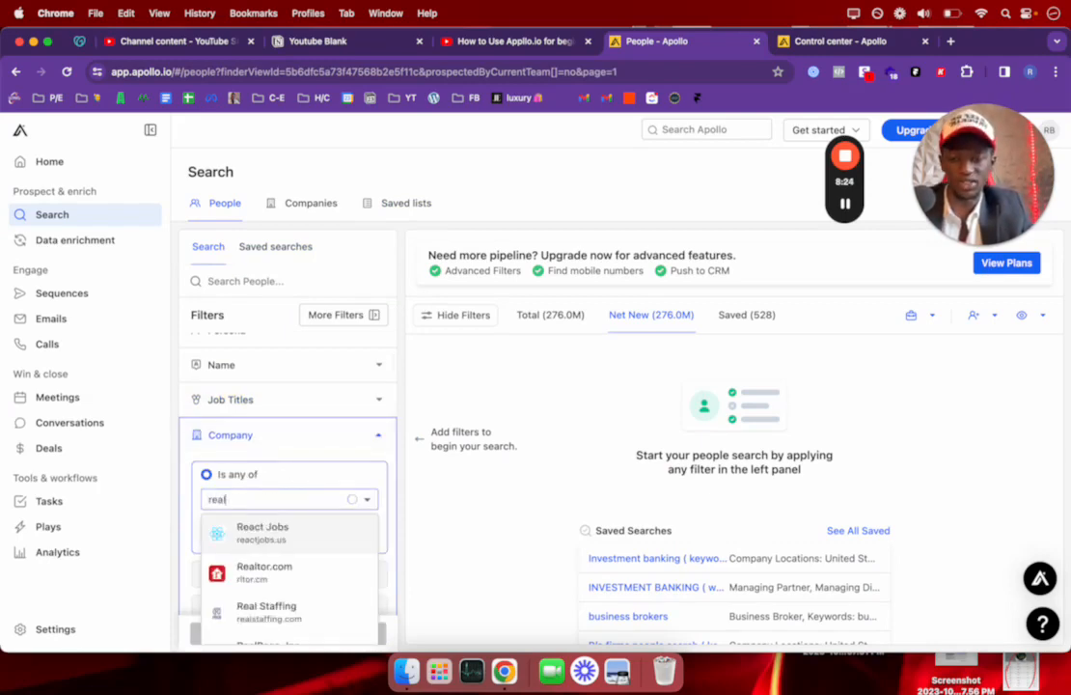
click(286, 540)
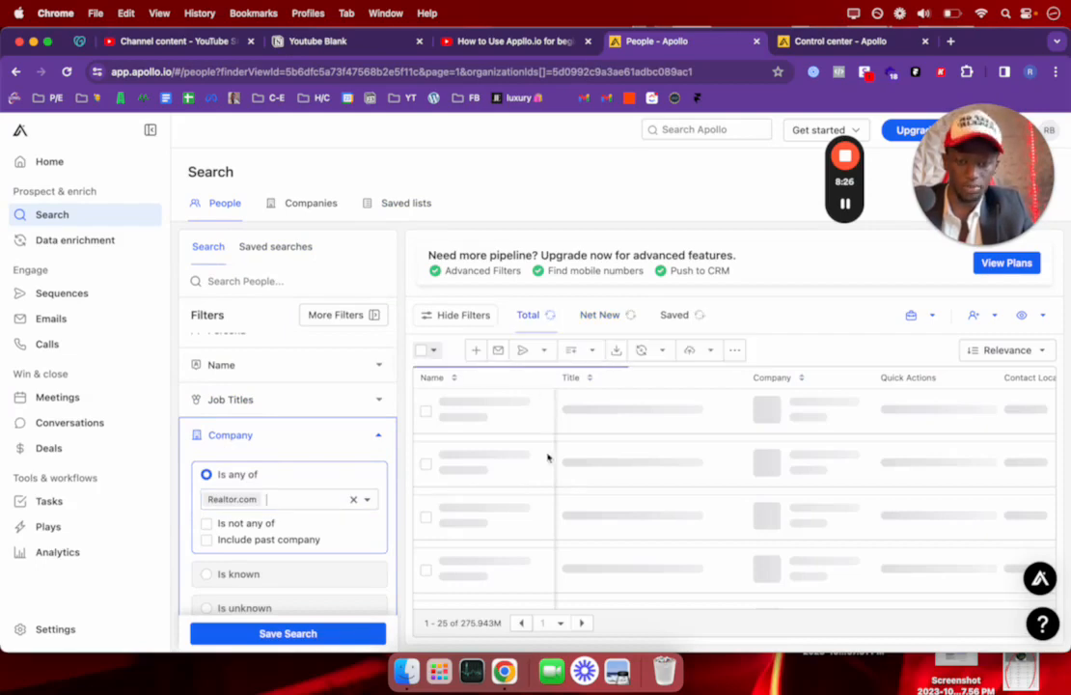
click(353, 500)
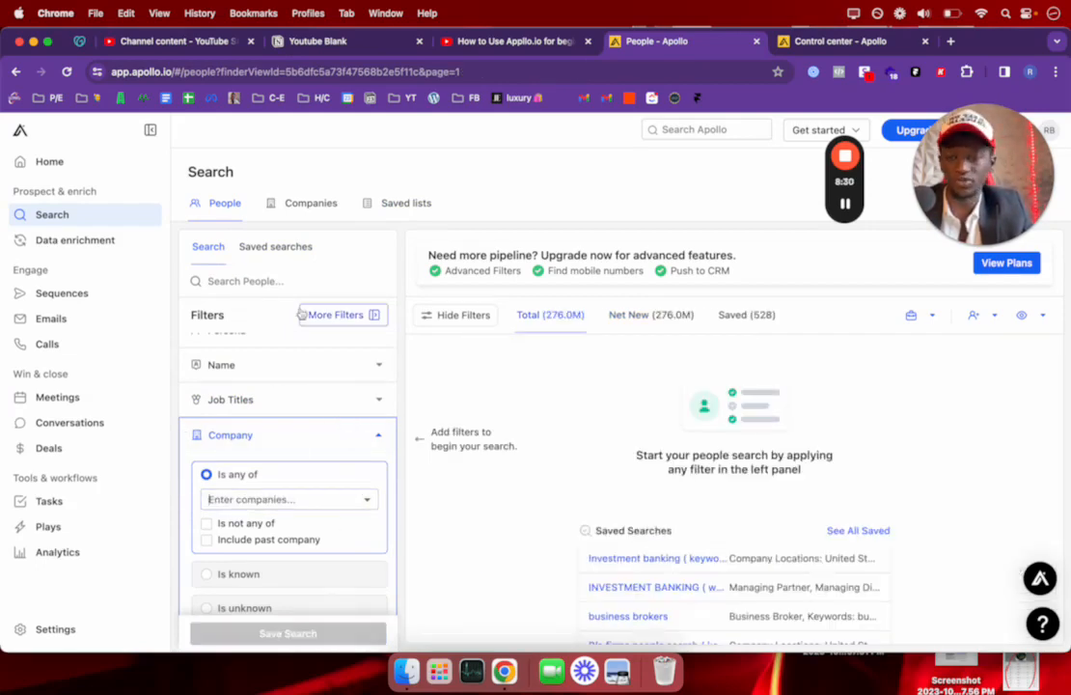
Step: Search people for "realtors"
click(249, 283)
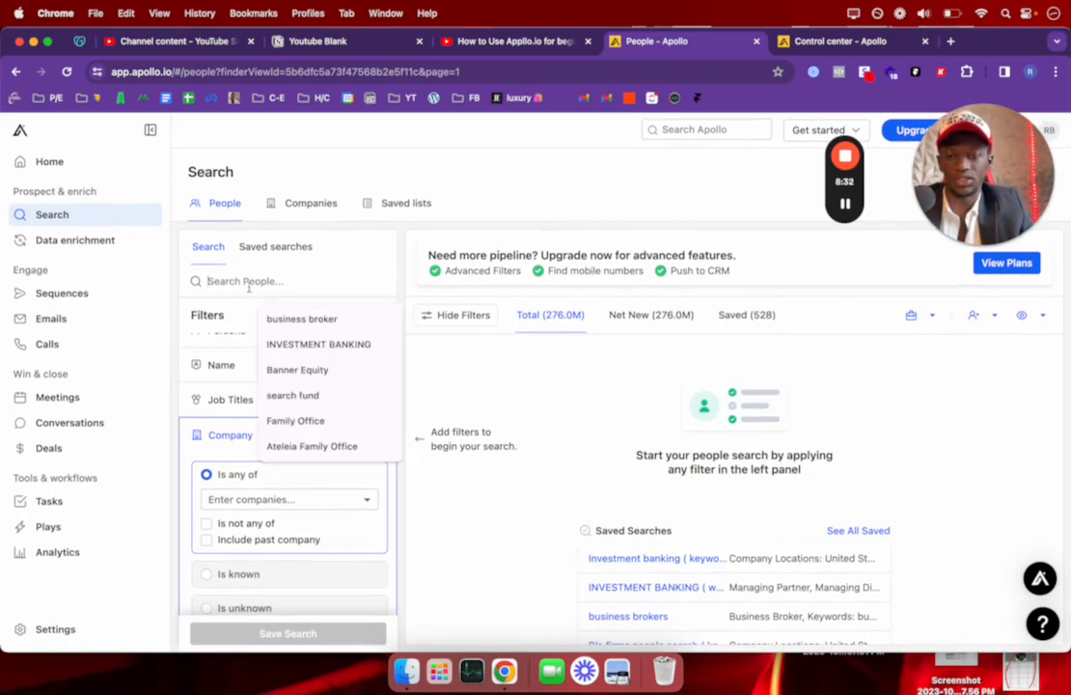
text(realtors)
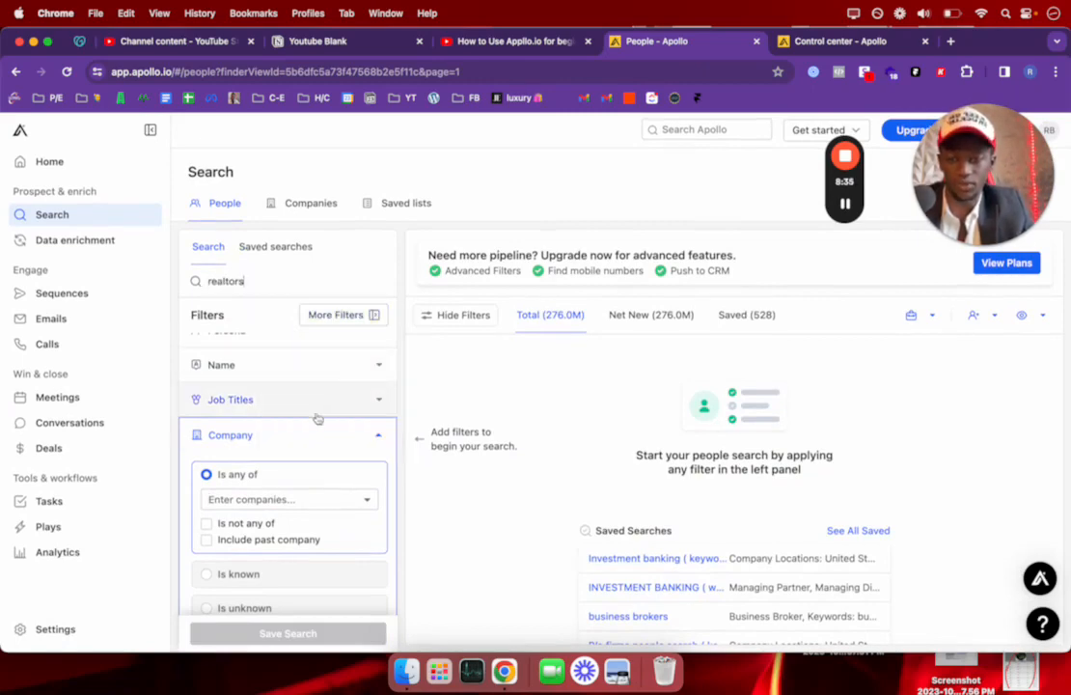
key(Return)
Step: Limit the realtor people results to companies with 1-10 employees and collapse the employee filter
scroll(321, 422, down, 1)
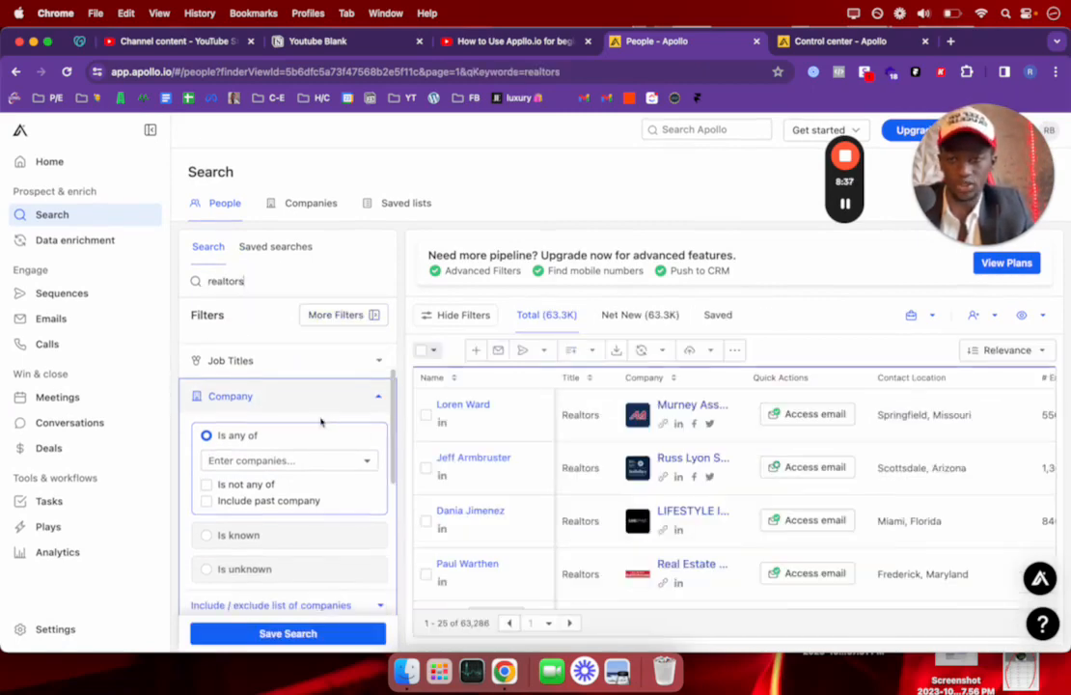
scroll(289, 434, down, 5)
click(239, 442)
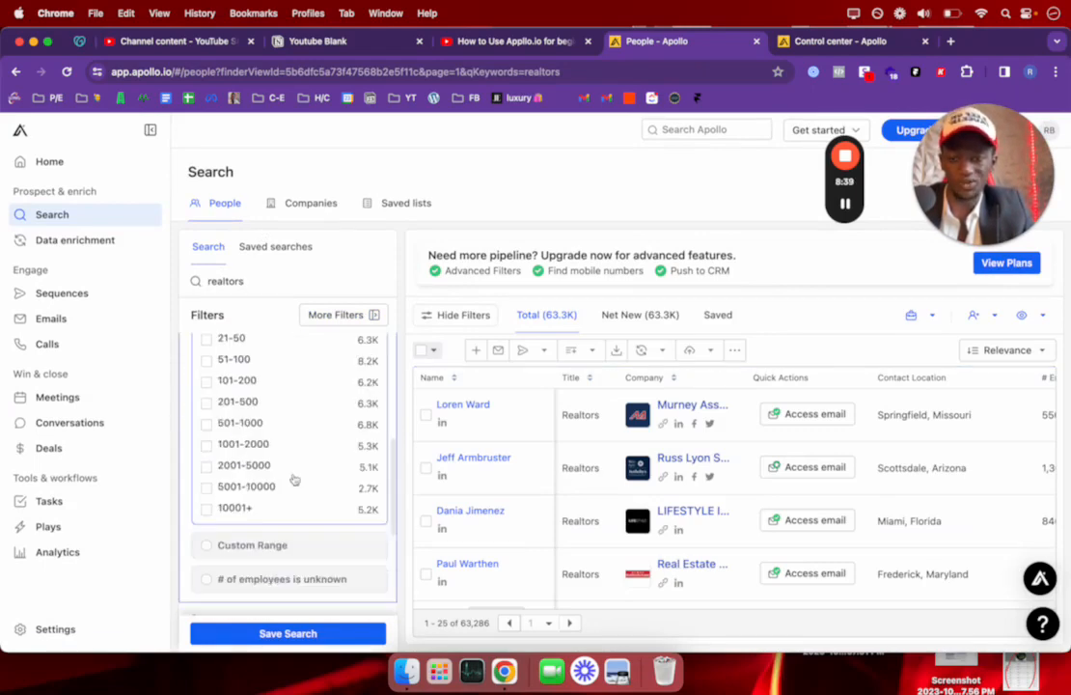
scroll(293, 453, up, 4)
click(297, 469)
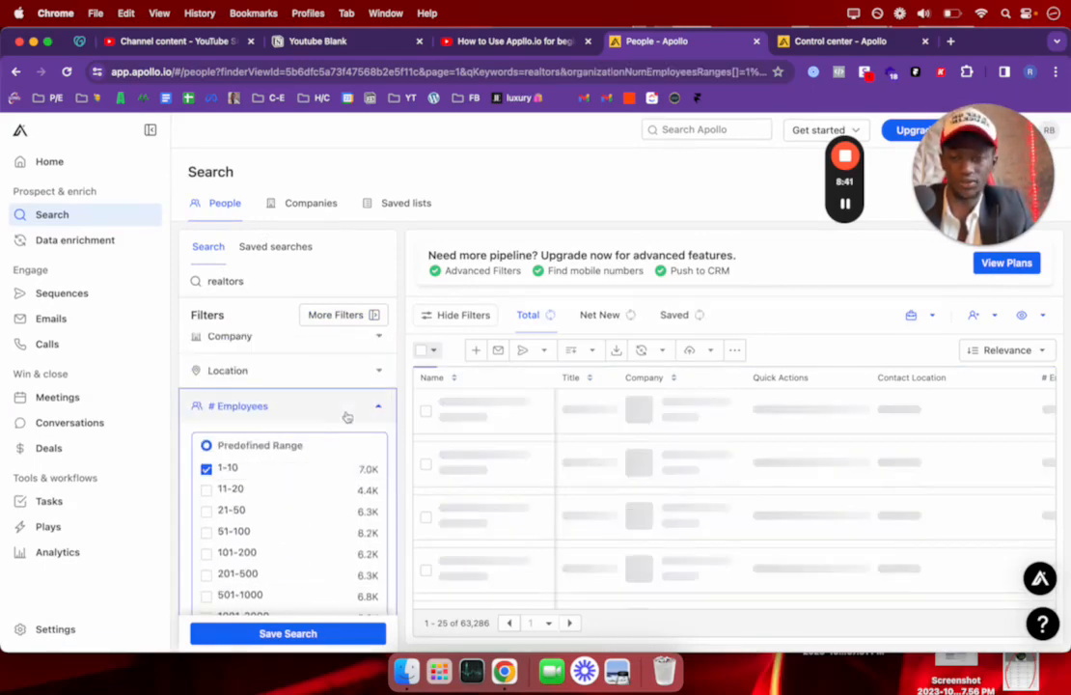
click(344, 466)
scroll(340, 456, down, 3)
scroll(358, 415, up, 3)
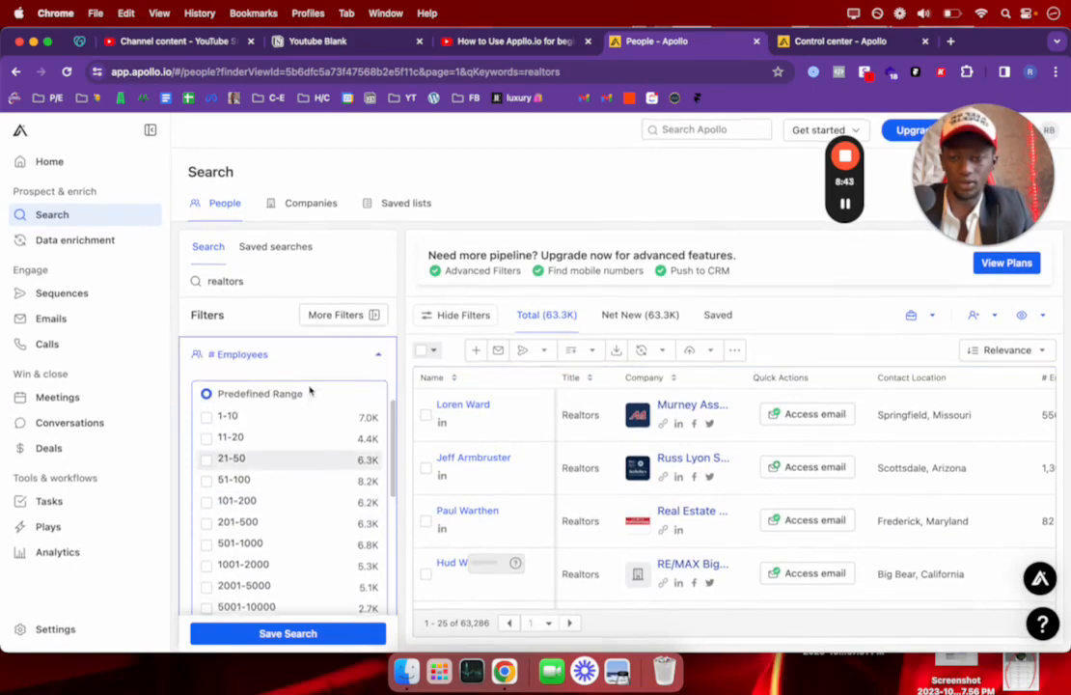
click(289, 426)
click(376, 372)
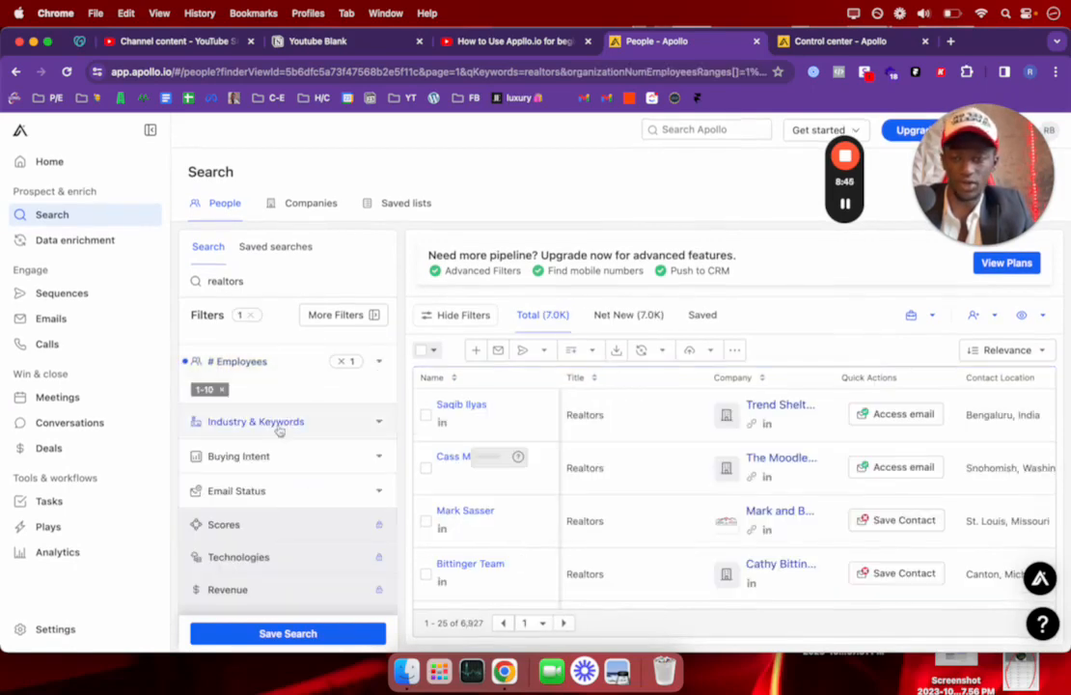
Step: Expand the industry and keywords filter, check the people's keywords, and show the companies that share the "haunted real estate" keyword
click(299, 424)
scroll(790, 438, right, 5)
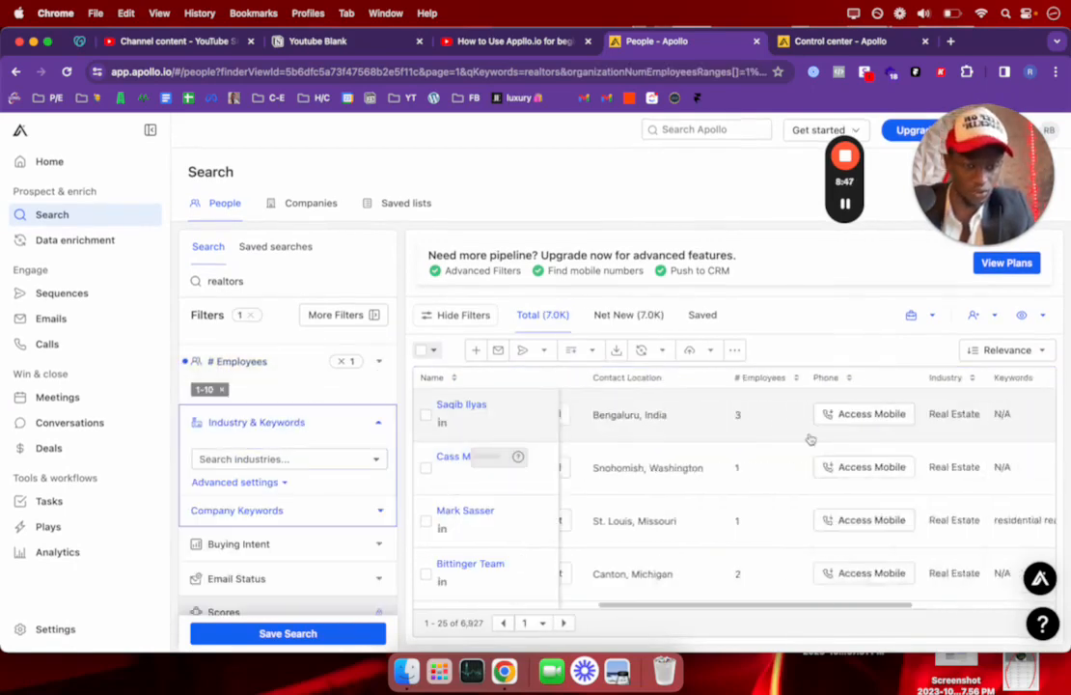
scroll(871, 505, down, 3)
scroll(872, 504, down, 5)
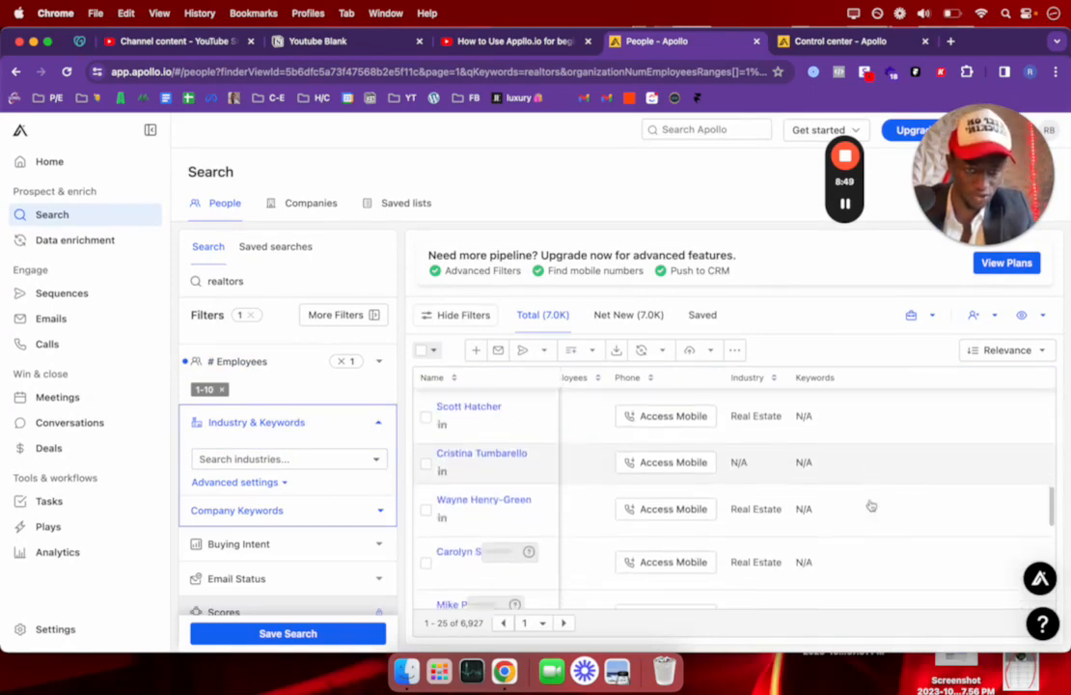
scroll(871, 504, up, 2)
scroll(855, 492, up, 1)
scroll(855, 492, down, 10)
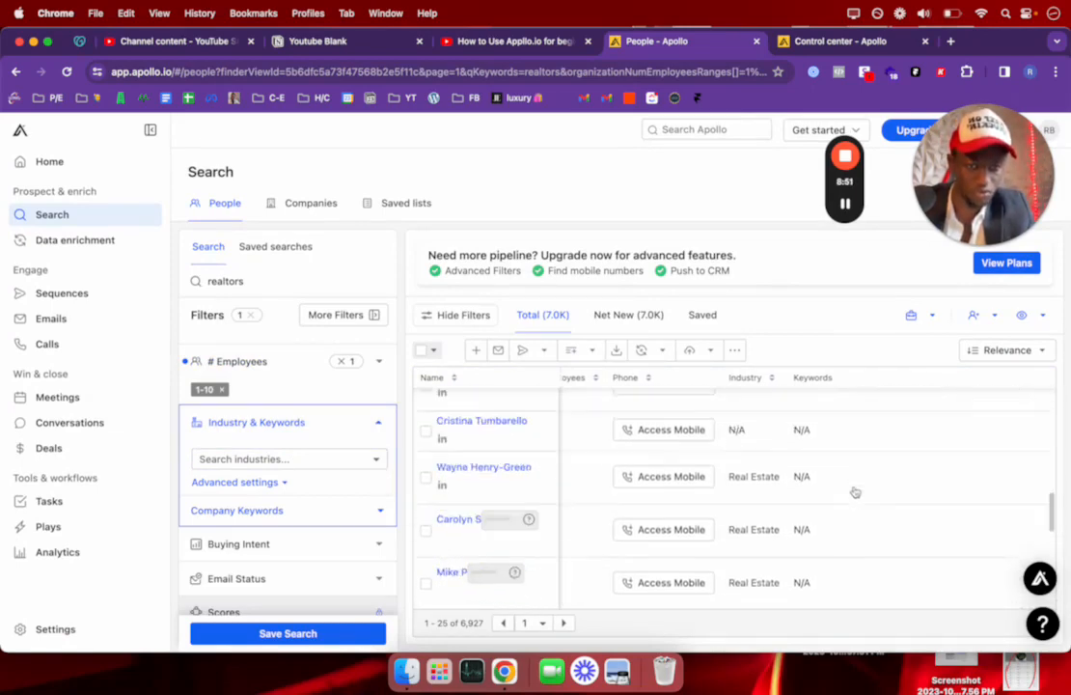
scroll(855, 492, up, 1)
scroll(854, 490, down, 1)
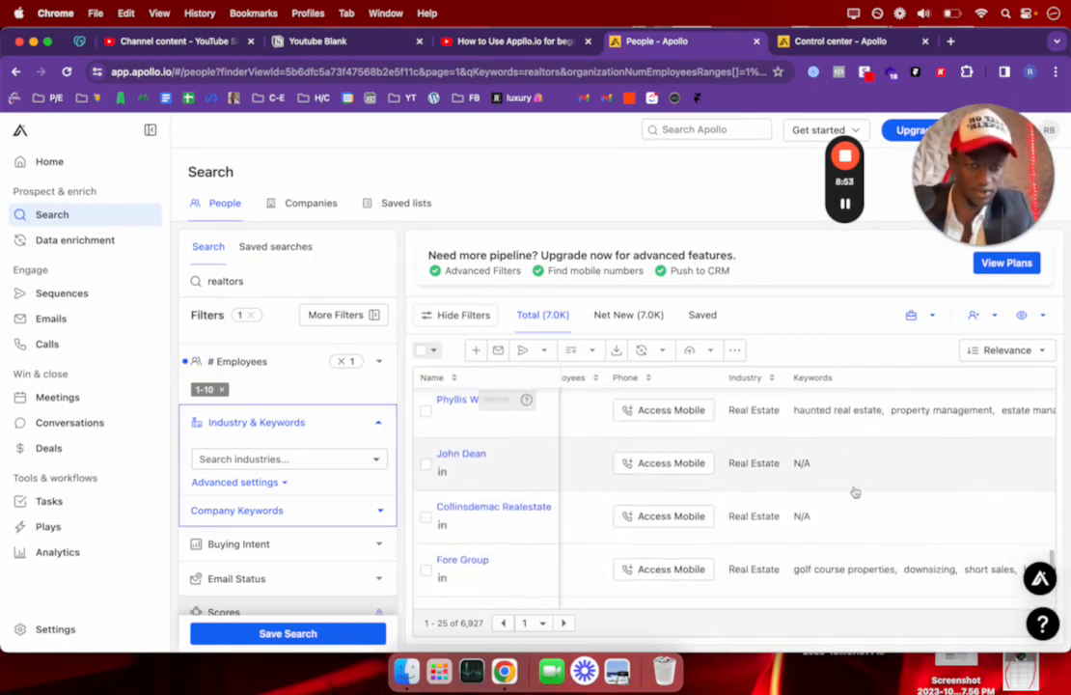
scroll(842, 453, up, 1)
click(837, 442)
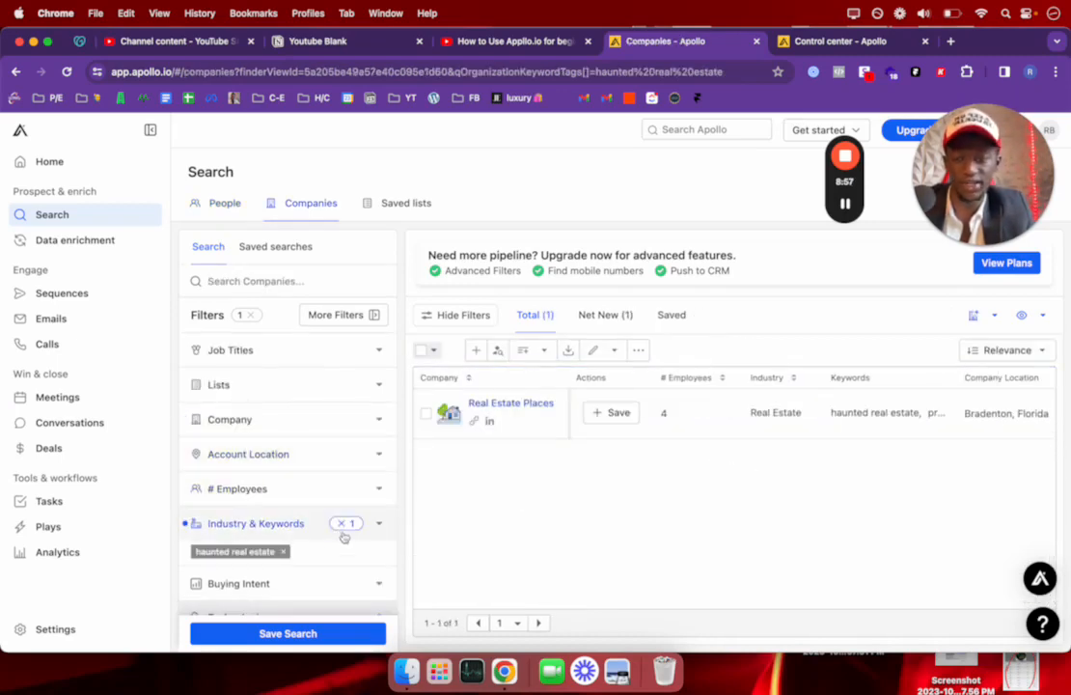
Step: Remove the "haunted real estate" keyword filter and search companies for "realtors"
click(283, 554)
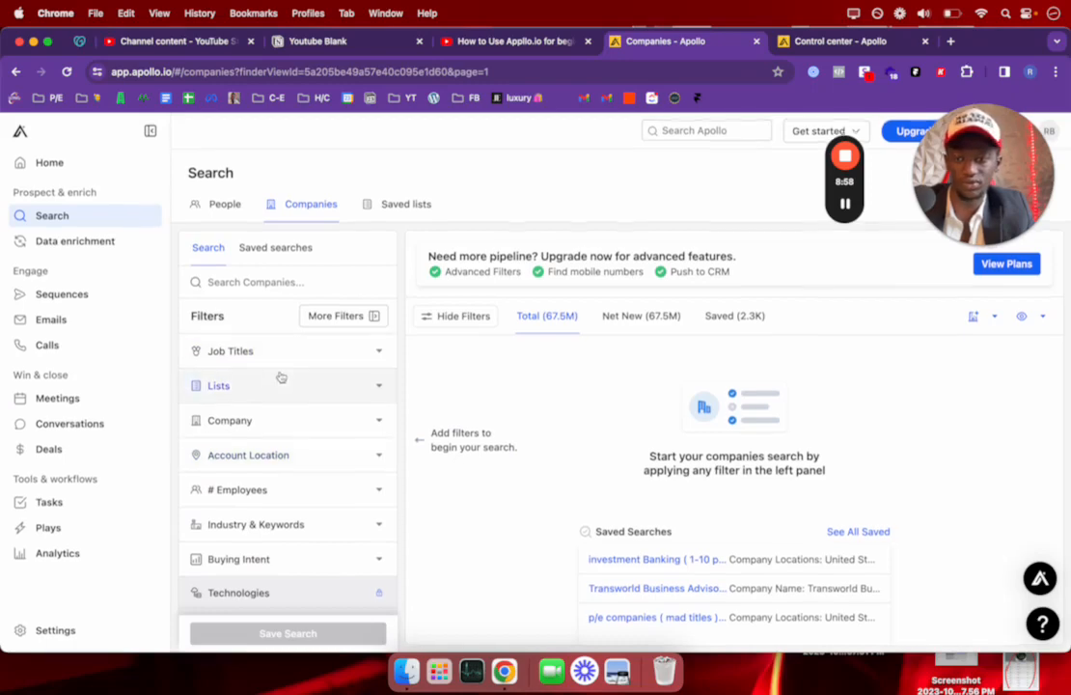
click(276, 287)
text(realtors)
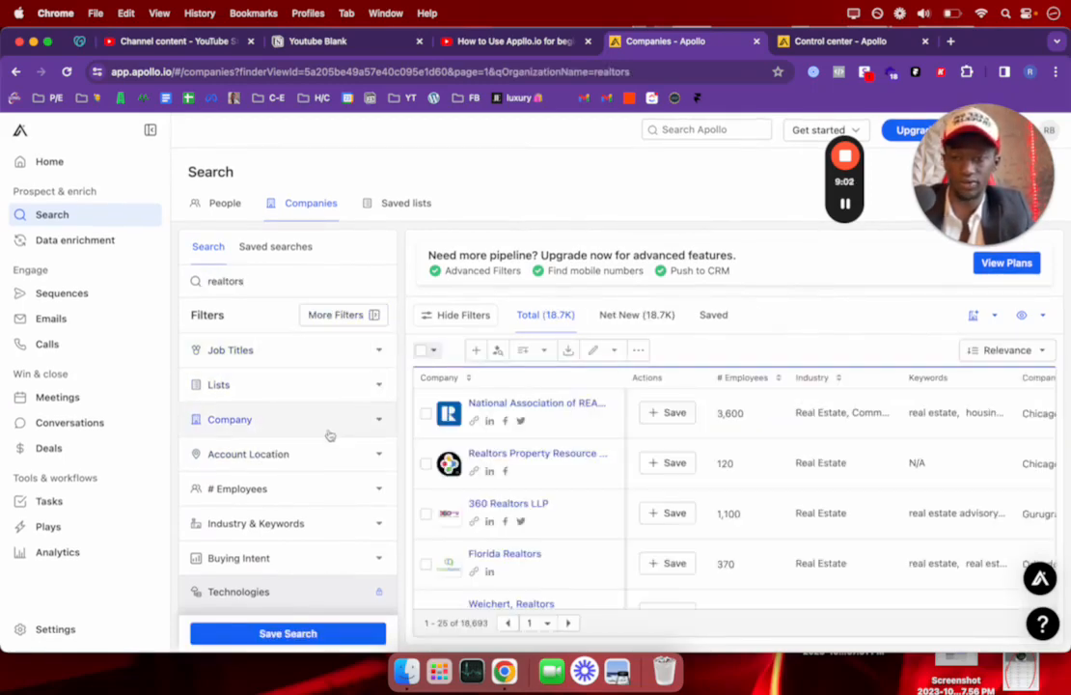
Step: Limit the realtor companies to 1-10 employees and collapse the employee filter
click(342, 489)
click(320, 553)
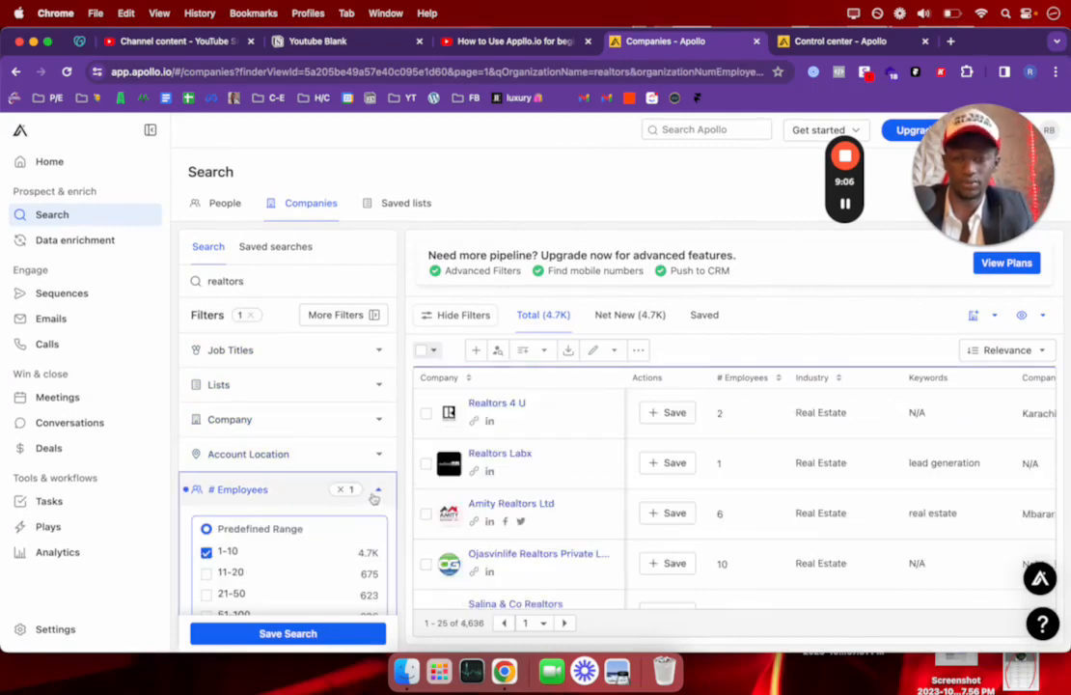
click(375, 494)
Step: Expand the industry and keywords filter and examine the industry, keywords and location of the small realtor companies
scroll(336, 529, down, 2)
click(342, 422)
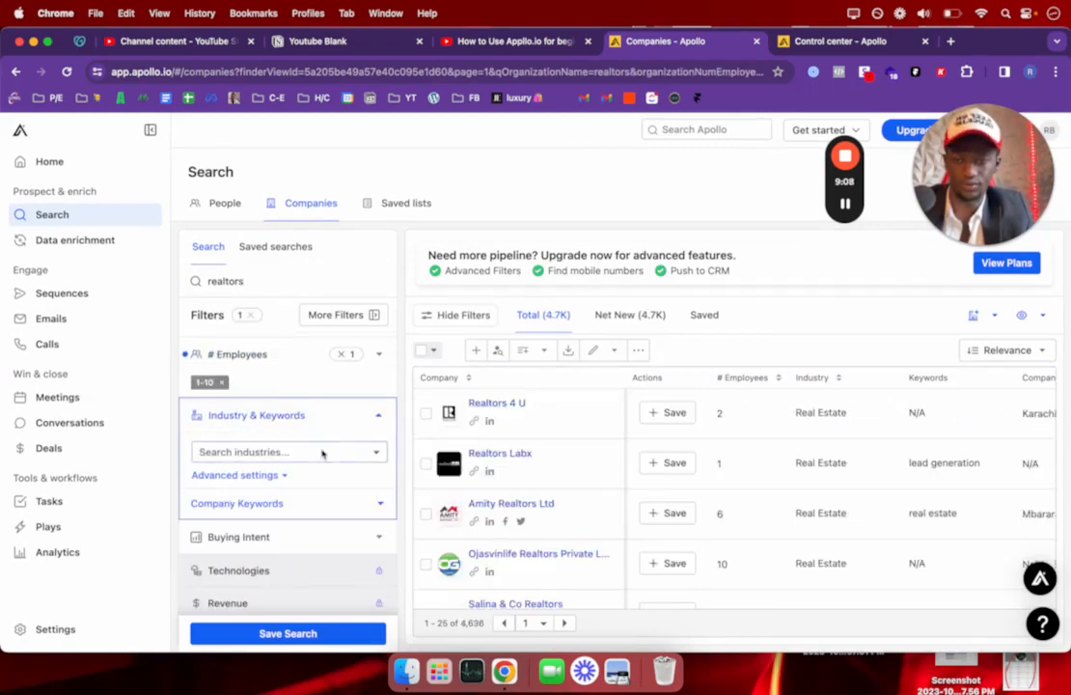
scroll(739, 497, down, 5)
scroll(739, 497, down, 1)
scroll(736, 497, right, 2)
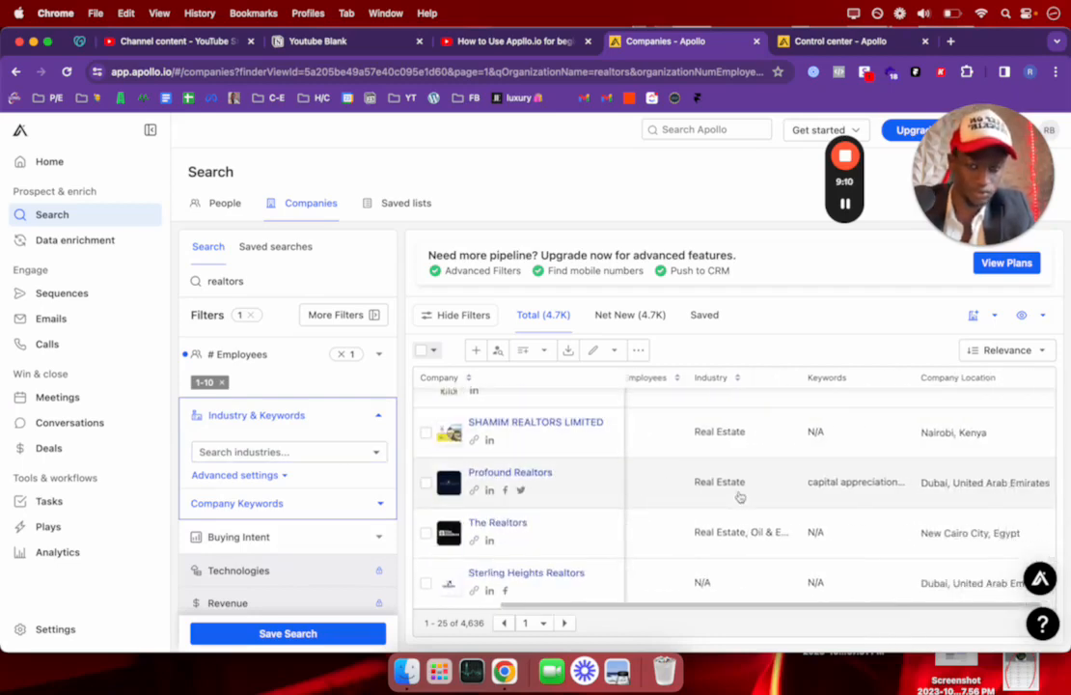
scroll(347, 453, up, 3)
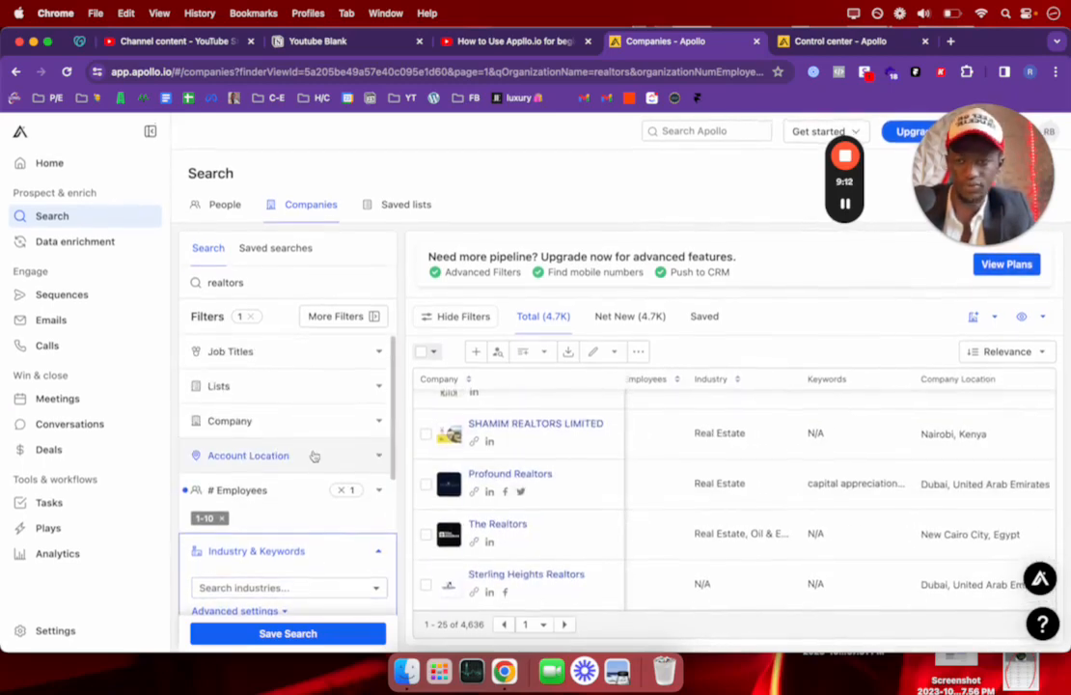
Step: Switch the search from companies to people, accept that the company name filter is dropped, and look over the people and filters
click(232, 207)
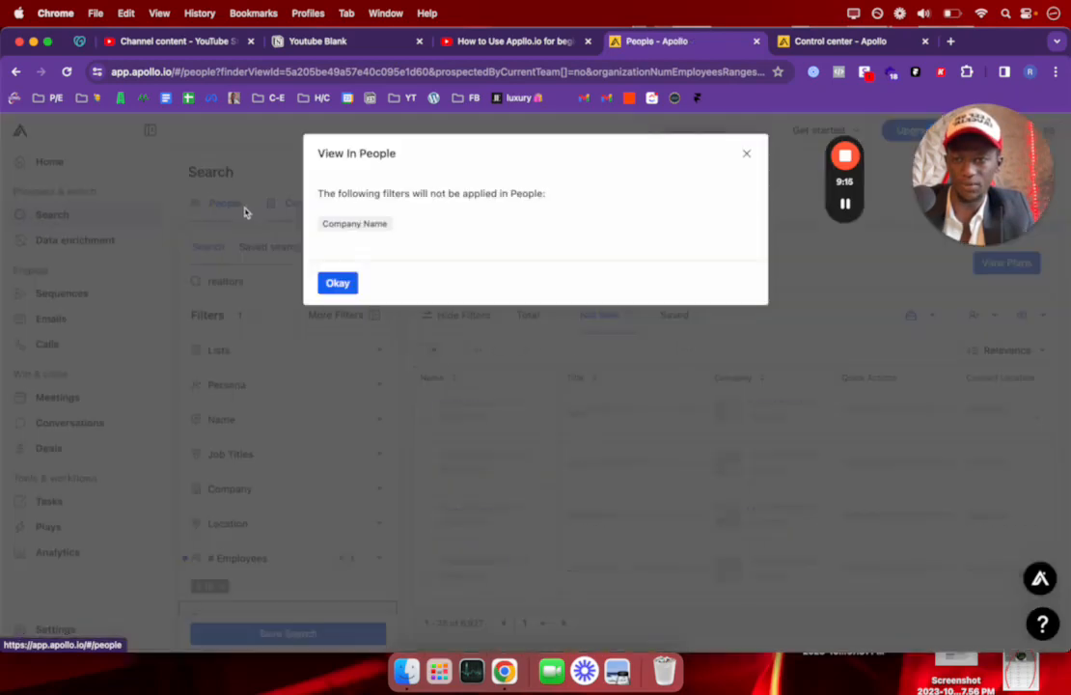
click(338, 282)
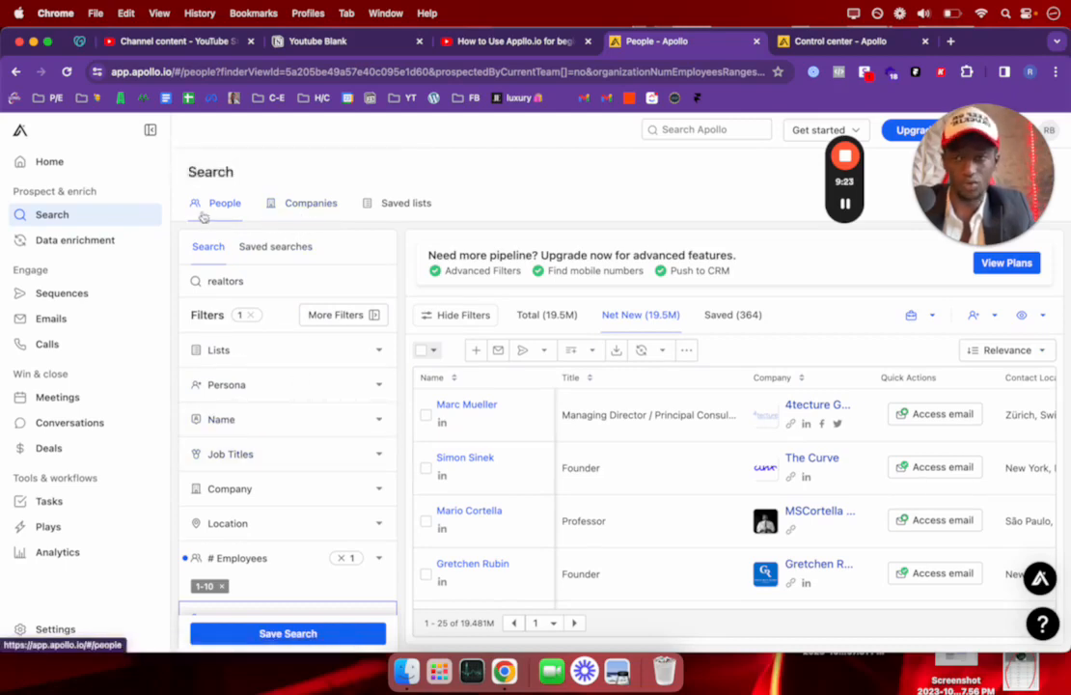
scroll(279, 370, down, 5)
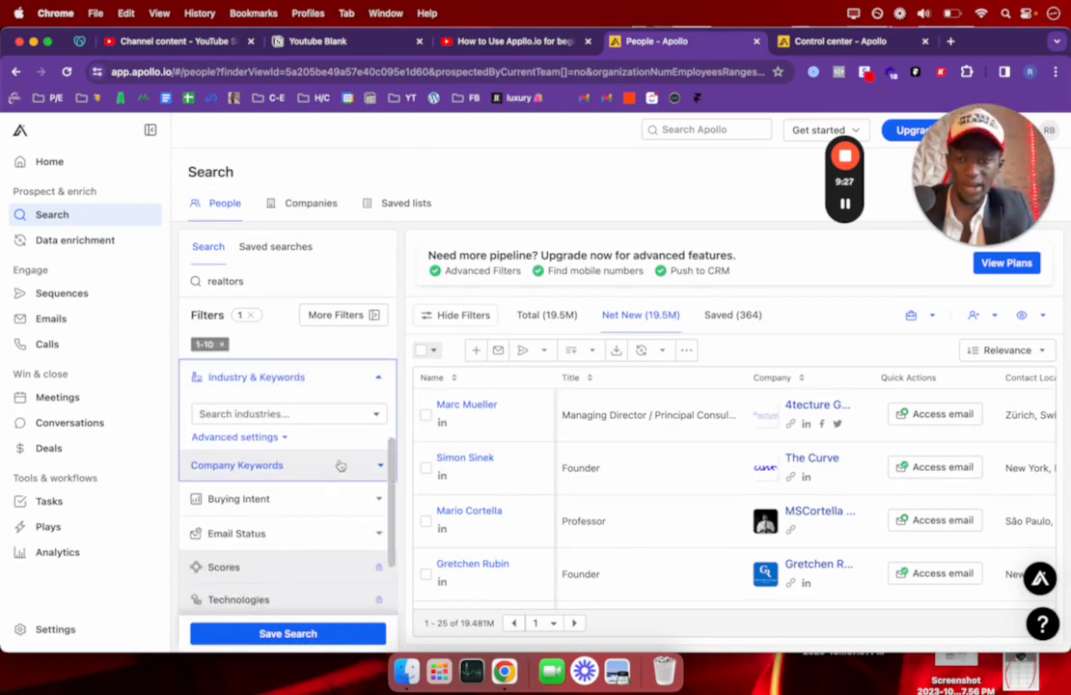
scroll(339, 468, up, 2)
scroll(809, 464, down, 3)
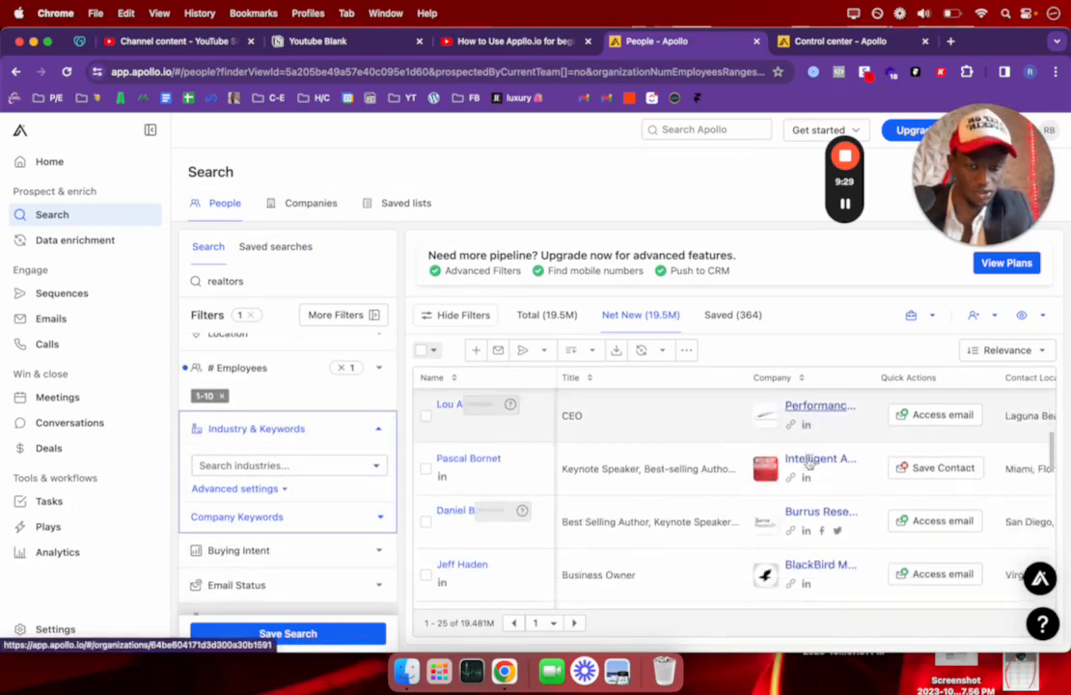
Step: Limit the people to contacts located in the United States
scroll(289, 497, up, 4)
click(281, 493)
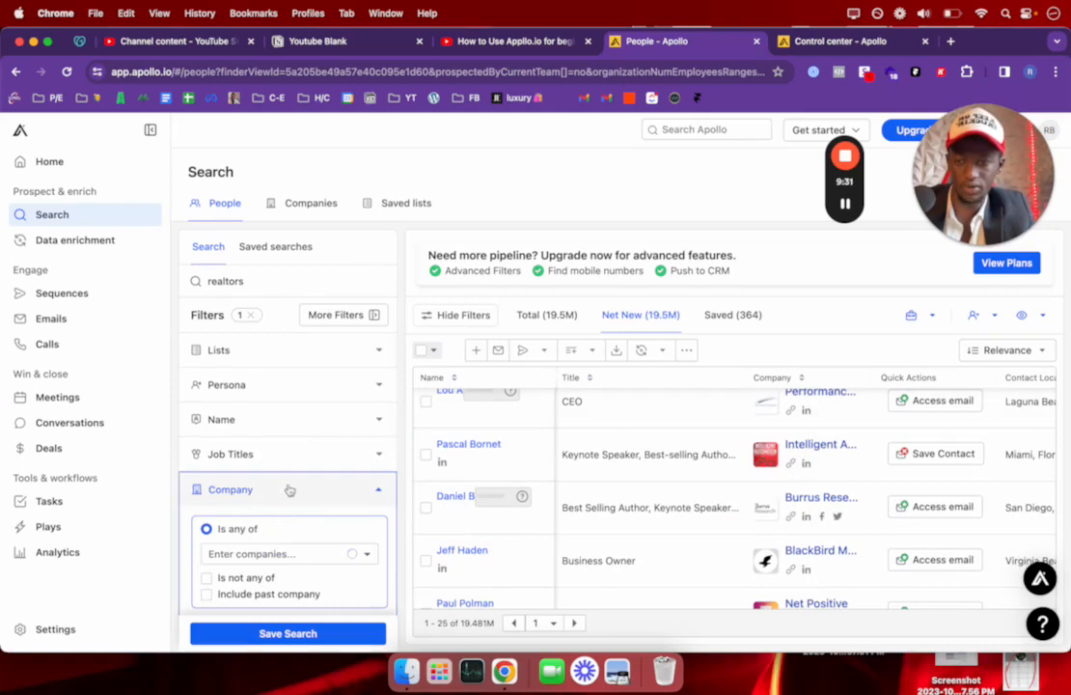
click(283, 491)
scroll(294, 453, down, 1)
click(299, 464)
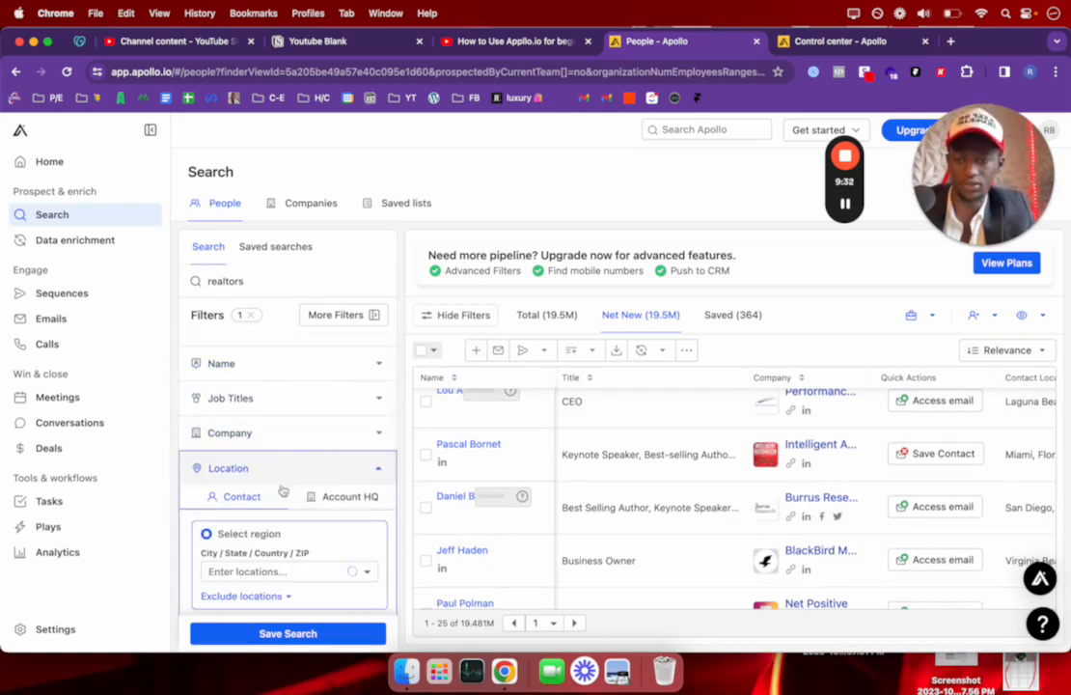
click(271, 428)
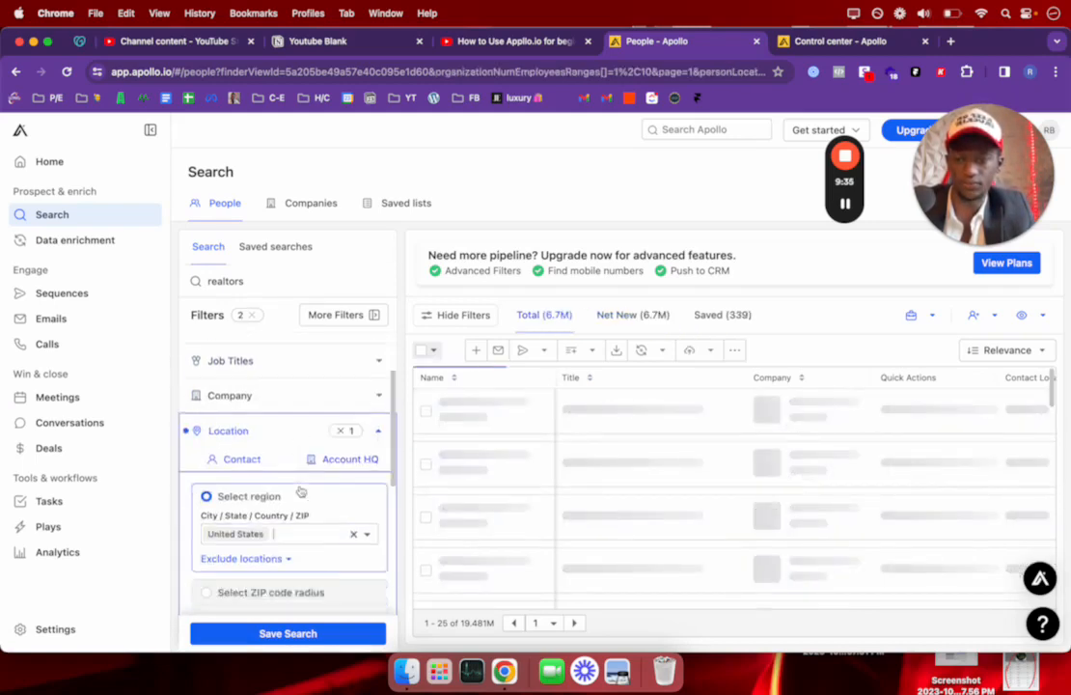
scroll(299, 490, down, 4)
click(314, 413)
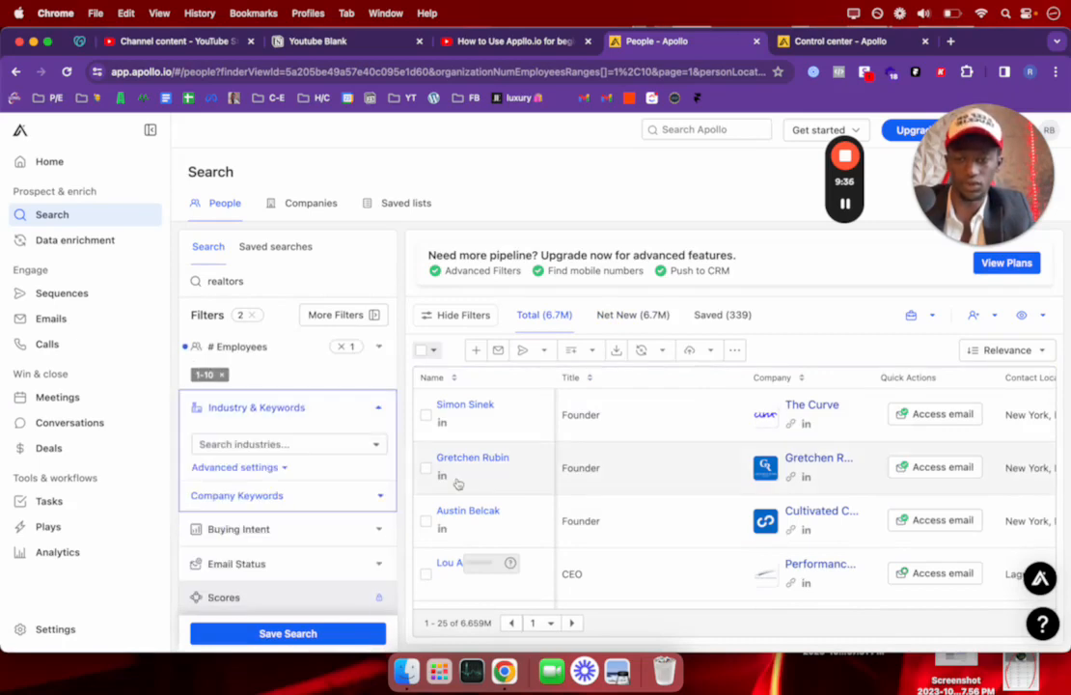
Step: Examine the contact location, employee count, phone and industry columns for the United States people
scroll(797, 447, right, 5)
scroll(800, 447, down, 3)
scroll(800, 446, down, 1)
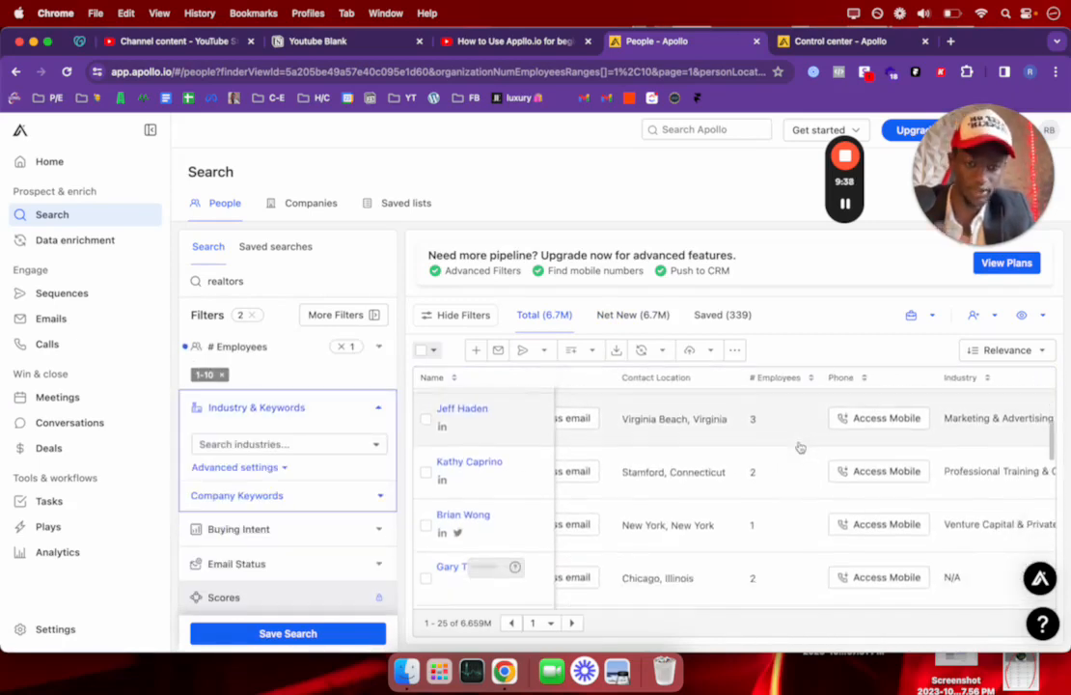
scroll(800, 447, down, 5)
scroll(800, 447, right, 5)
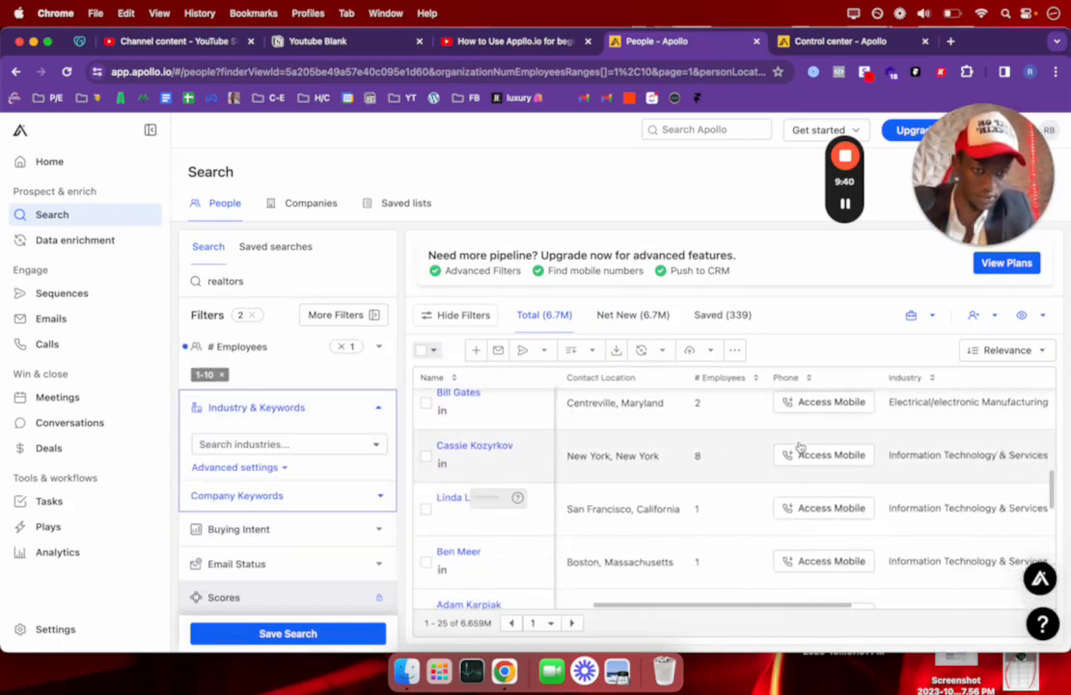
scroll(800, 446, down, 8)
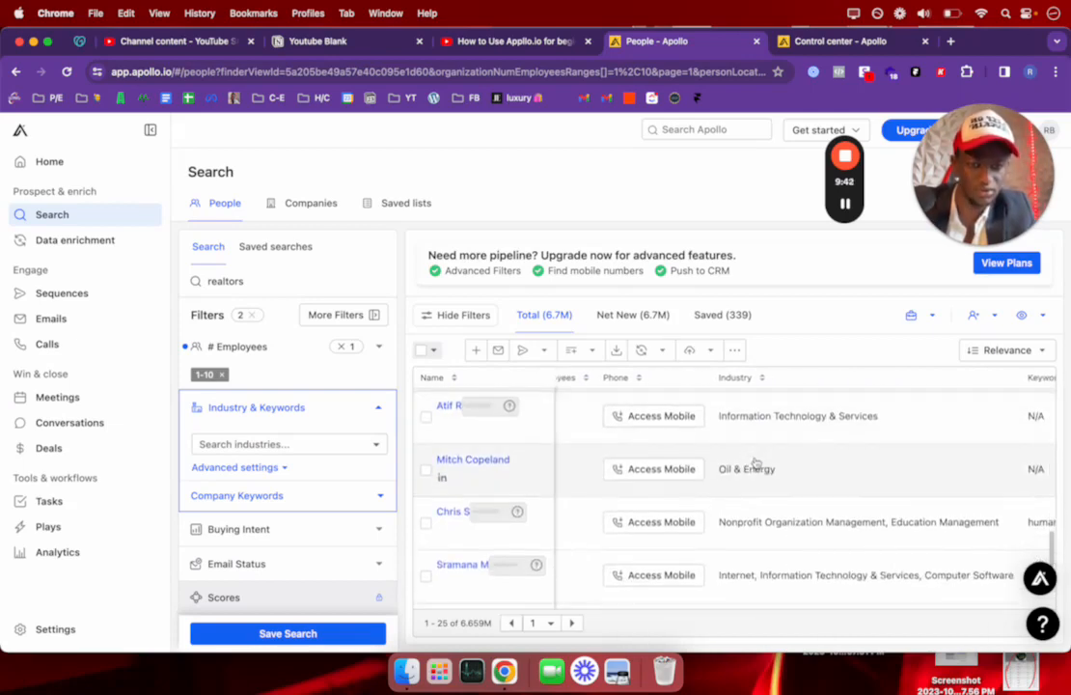
scroll(756, 463, down, 2)
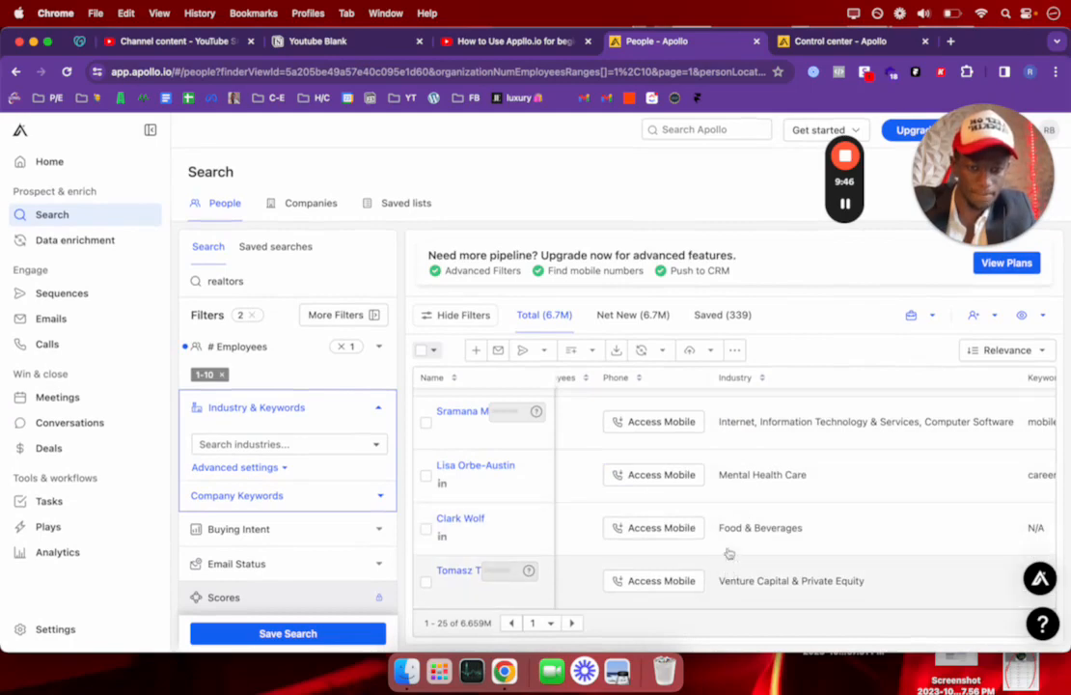
scroll(729, 552, up, 4)
scroll(730, 550, up, 5)
scroll(290, 482, up, 3)
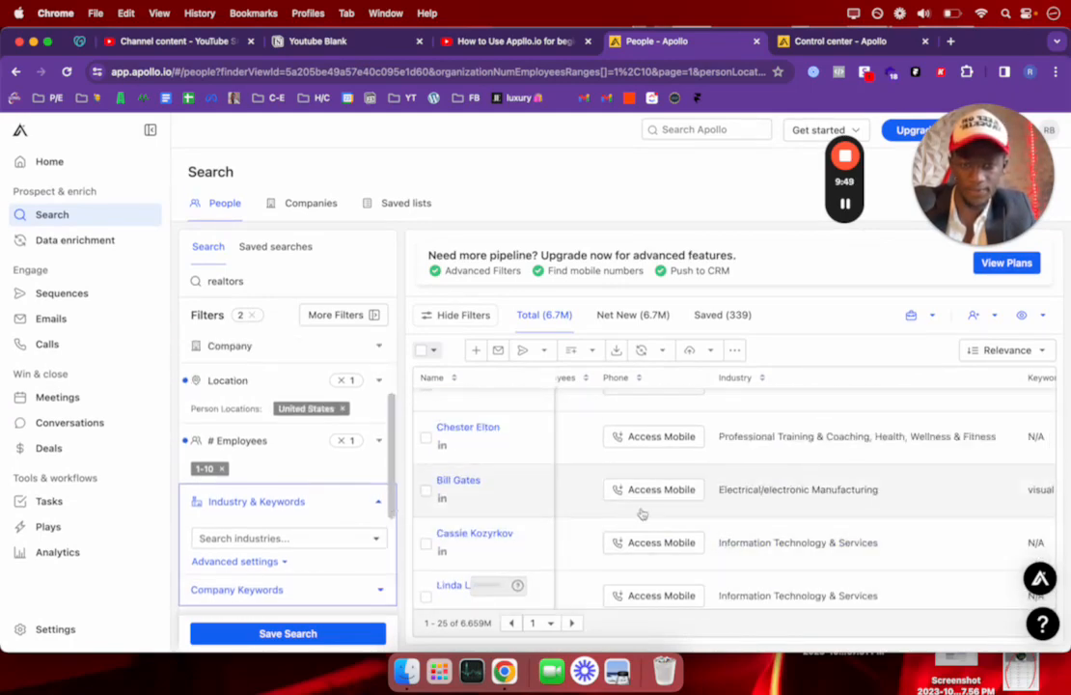
scroll(640, 514, up, 3)
scroll(642, 514, left, 4)
scroll(642, 515, up, 1)
scroll(255, 421, up, 5)
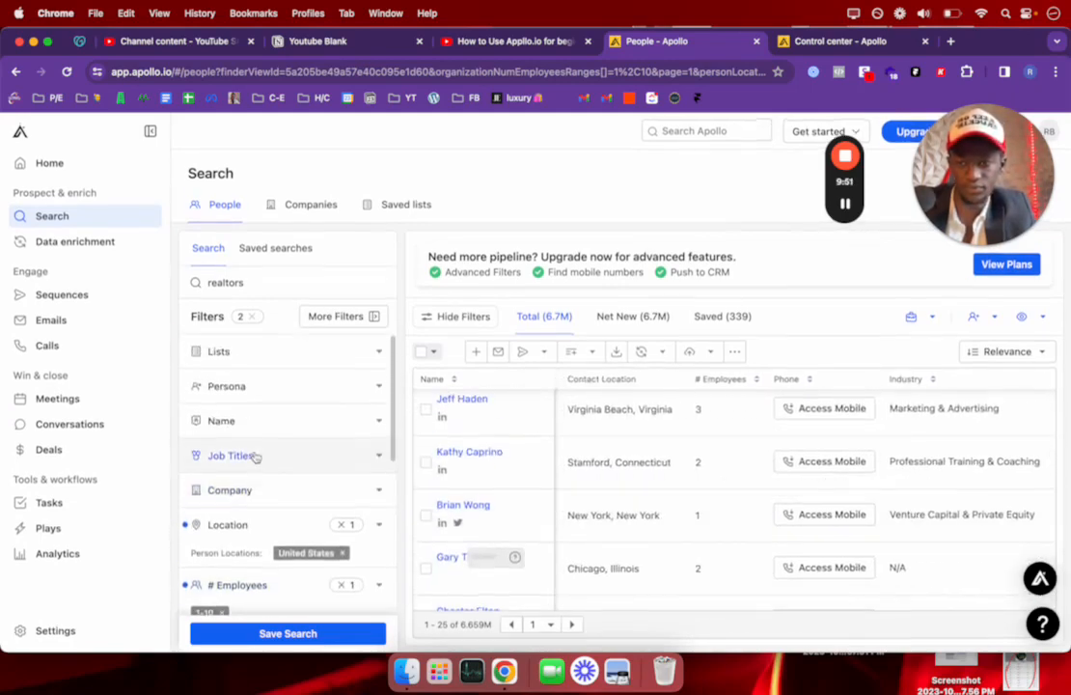
Step: Check the listed people's industries and filter the people by the "real estate" industry
scroll(299, 481, down, 4)
click(301, 476)
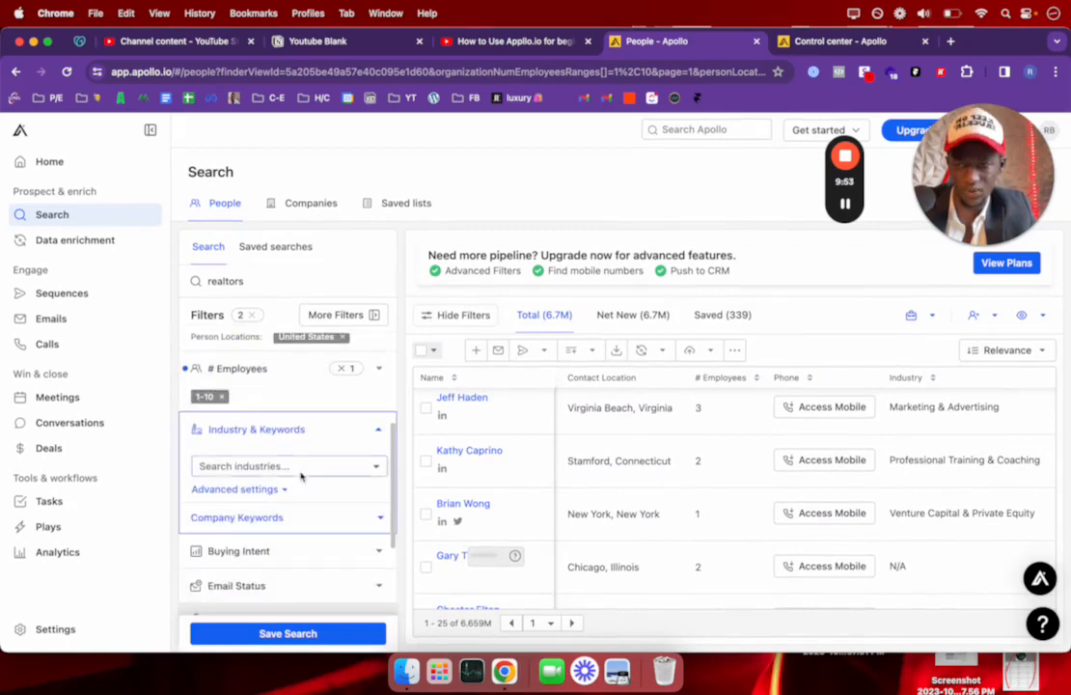
scroll(680, 487, down, 8)
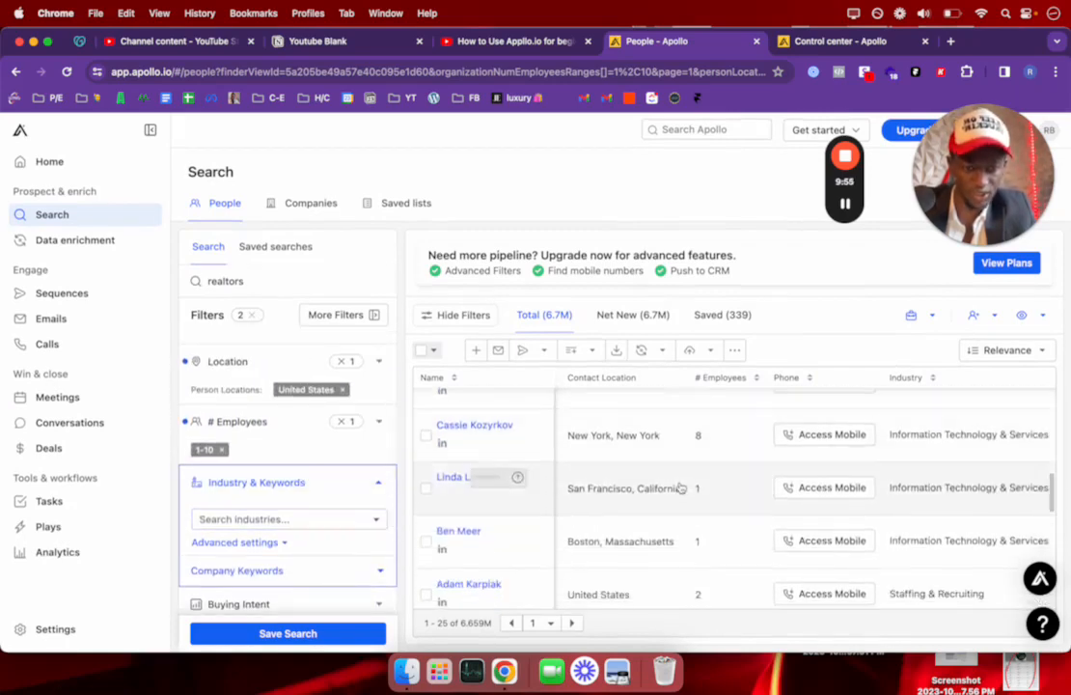
scroll(679, 487, down, 5)
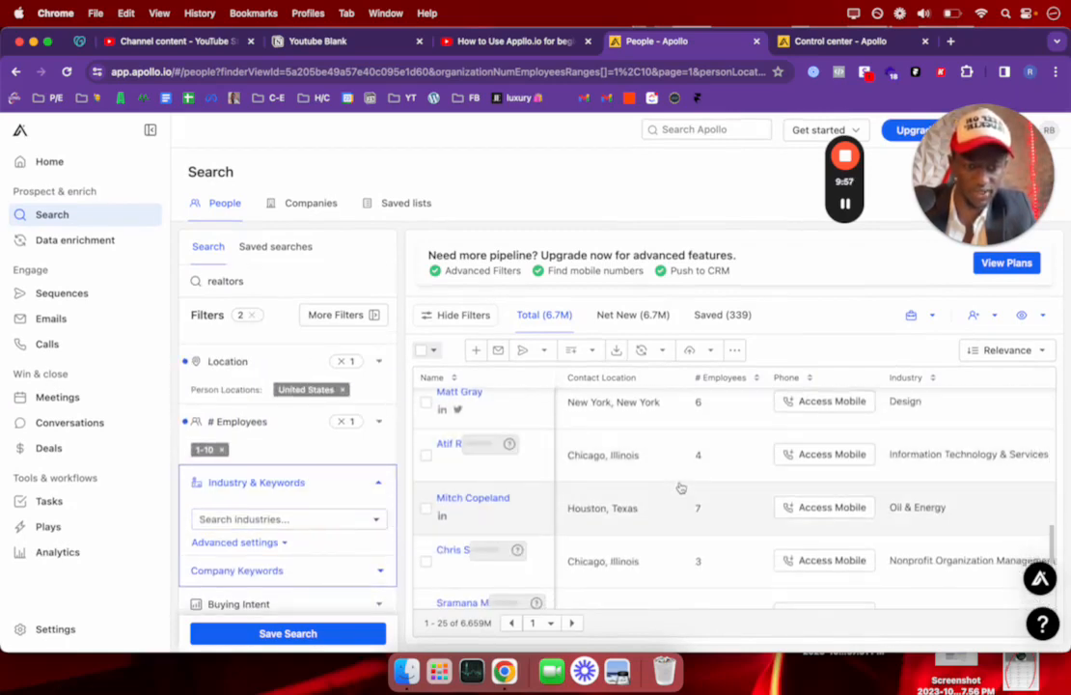
scroll(679, 487, right, 2)
scroll(679, 488, down, 3)
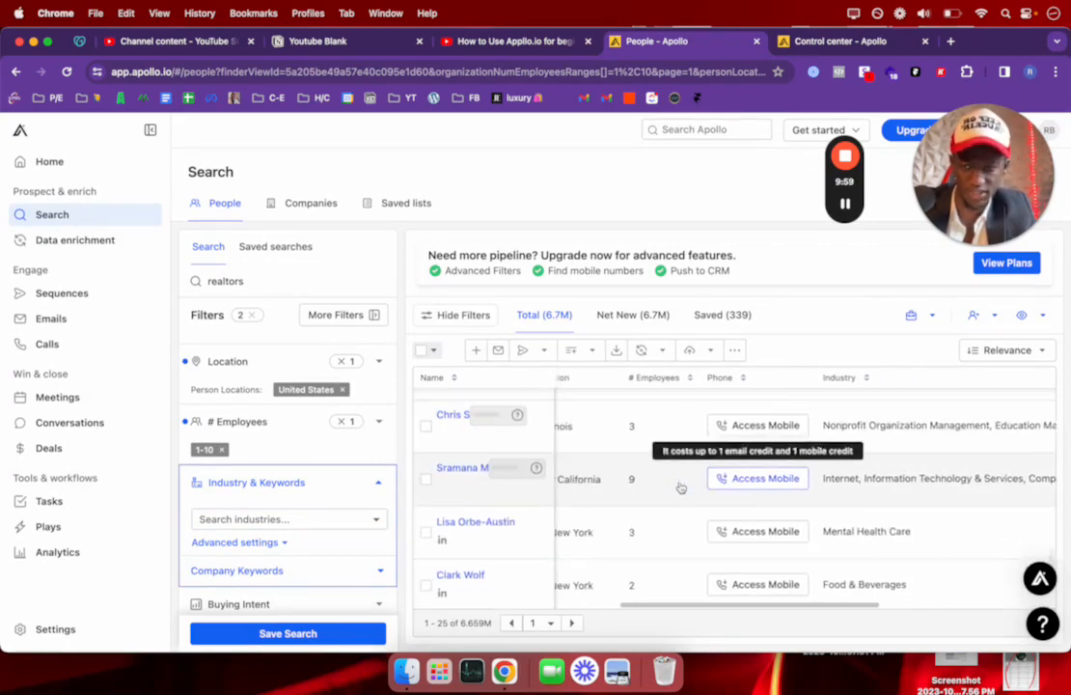
scroll(357, 482, down, 1)
click(318, 462)
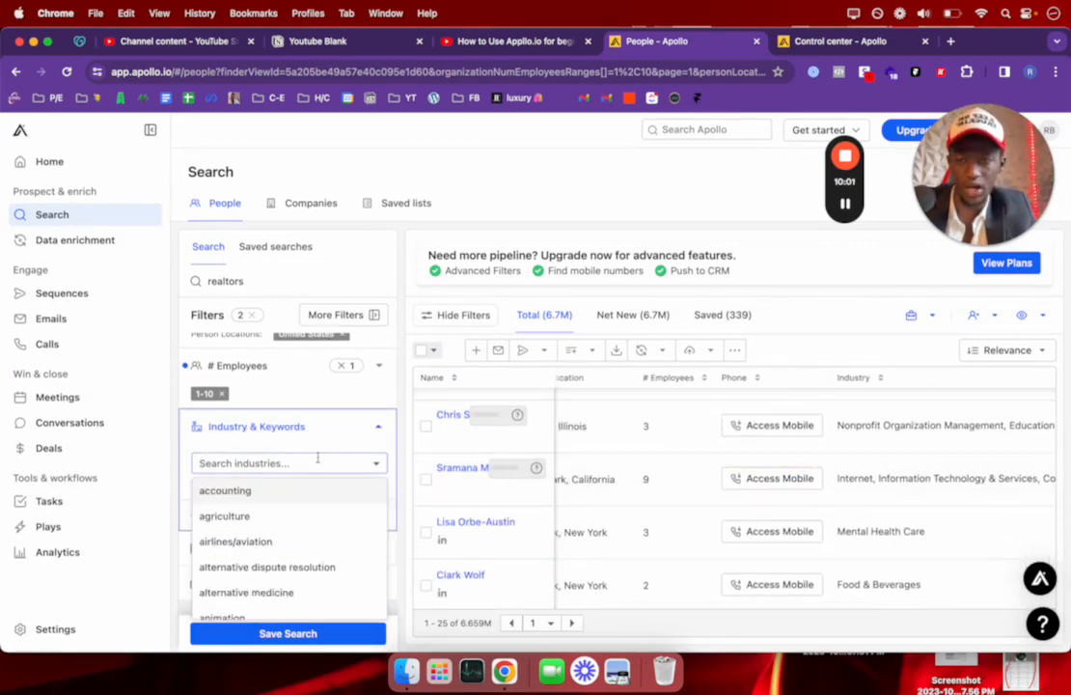
text(real)
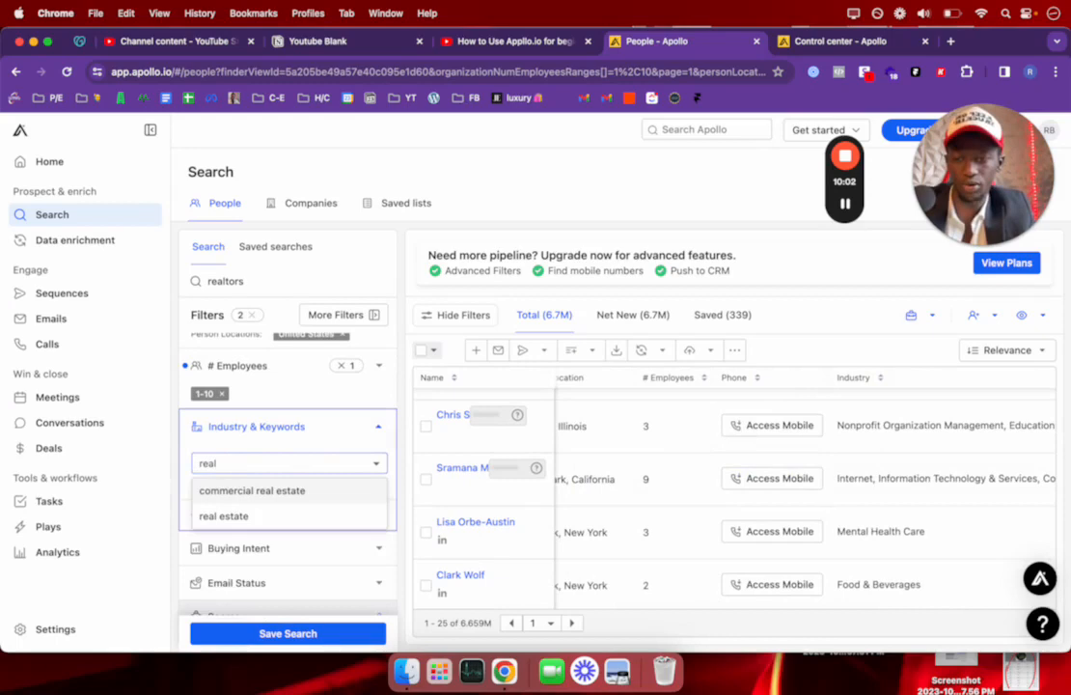
click(282, 516)
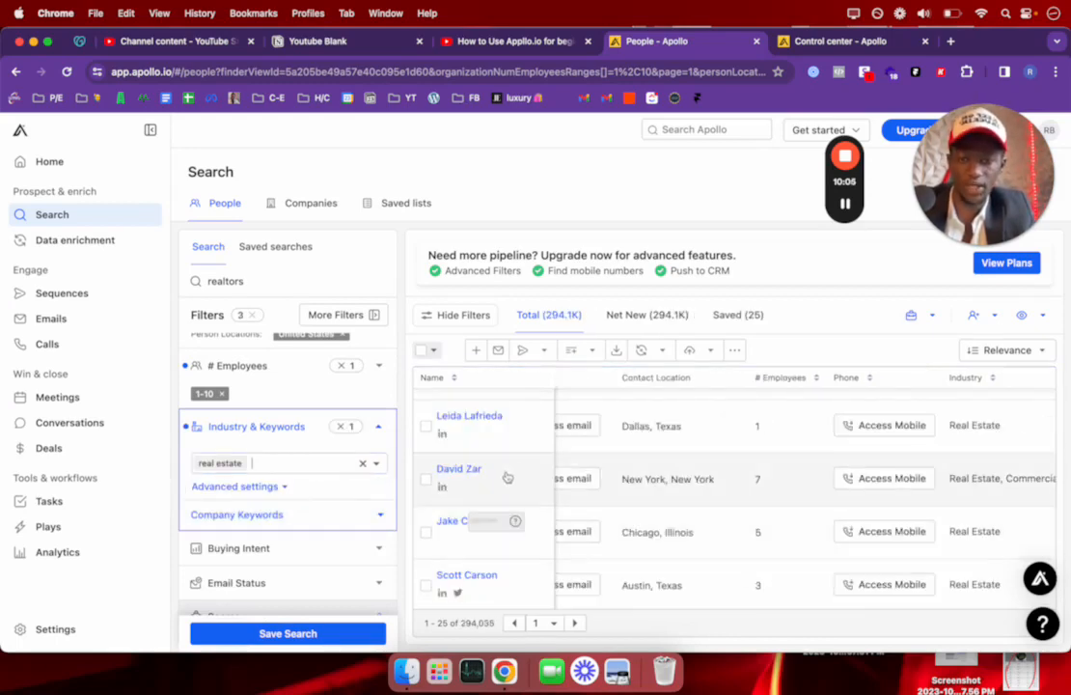
Step: Review the real estate people and active filters, and limit the job title to "realtor"
scroll(654, 493, down, 2)
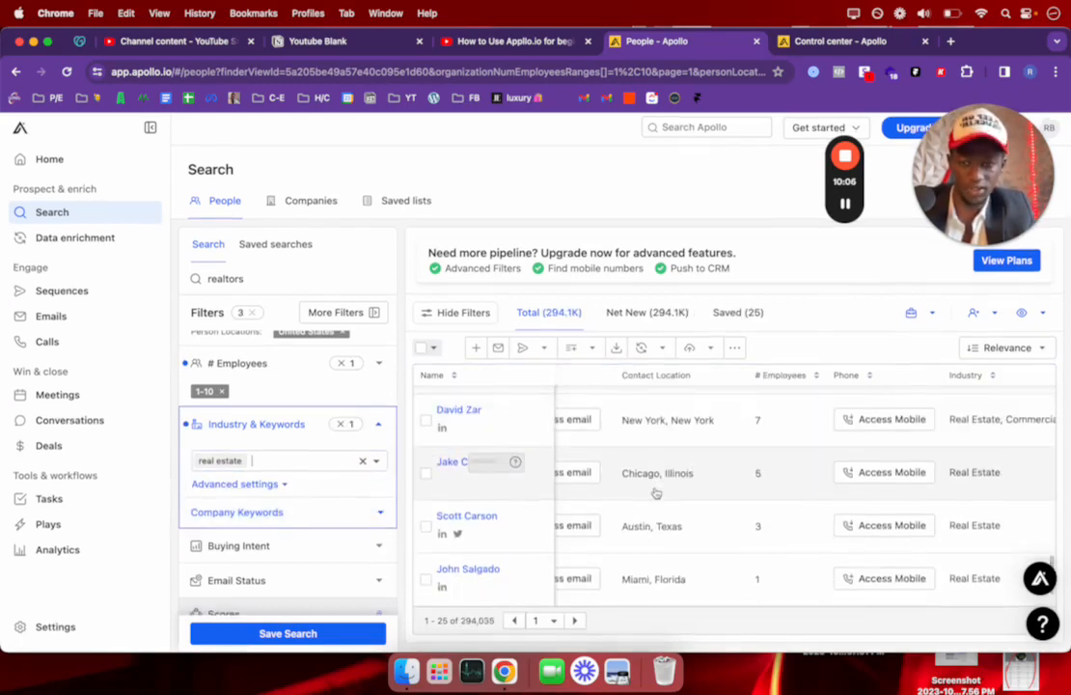
scroll(656, 463, up, 5)
scroll(334, 408, up, 5)
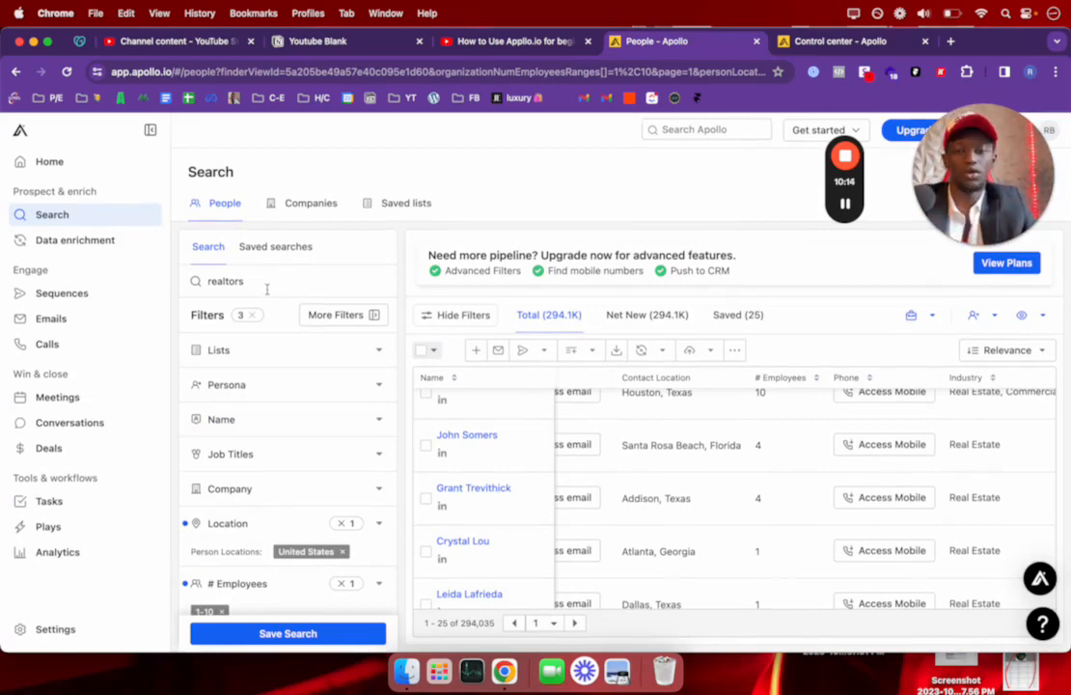
scroll(259, 456, down, 2)
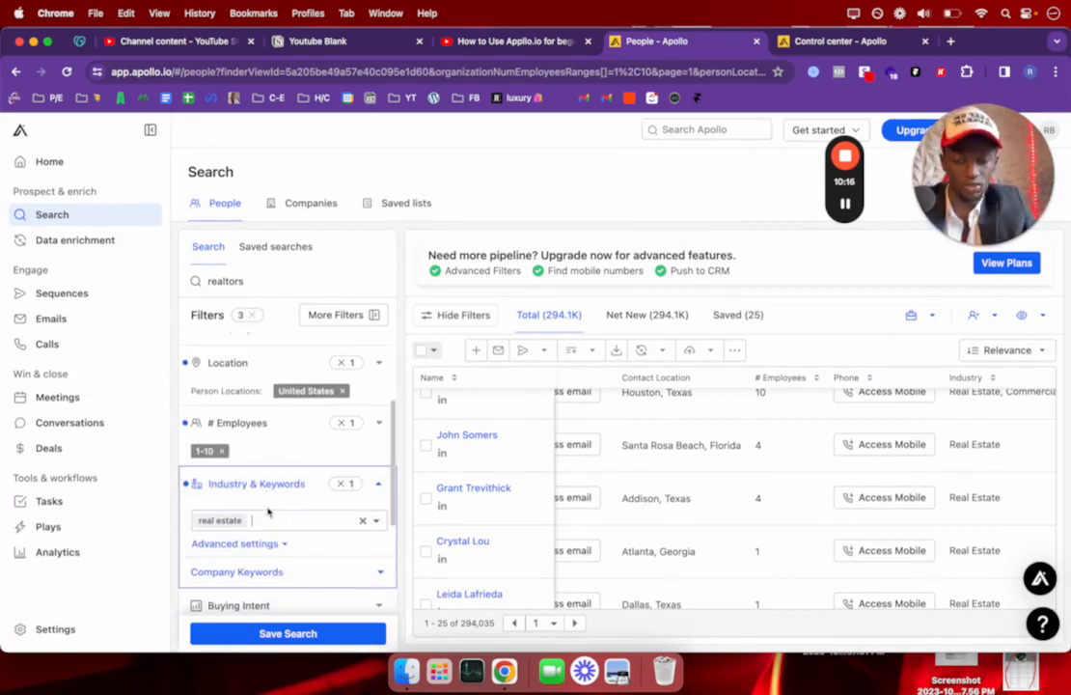
scroll(265, 520, up, 2)
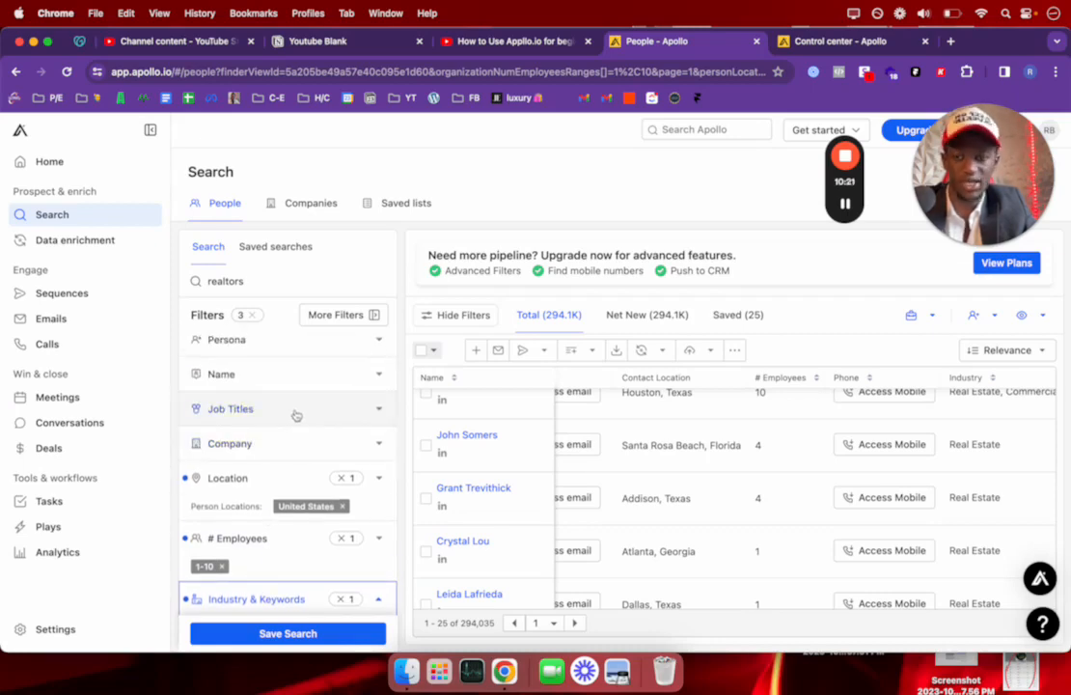
click(296, 409)
click(280, 473)
text(realtor)
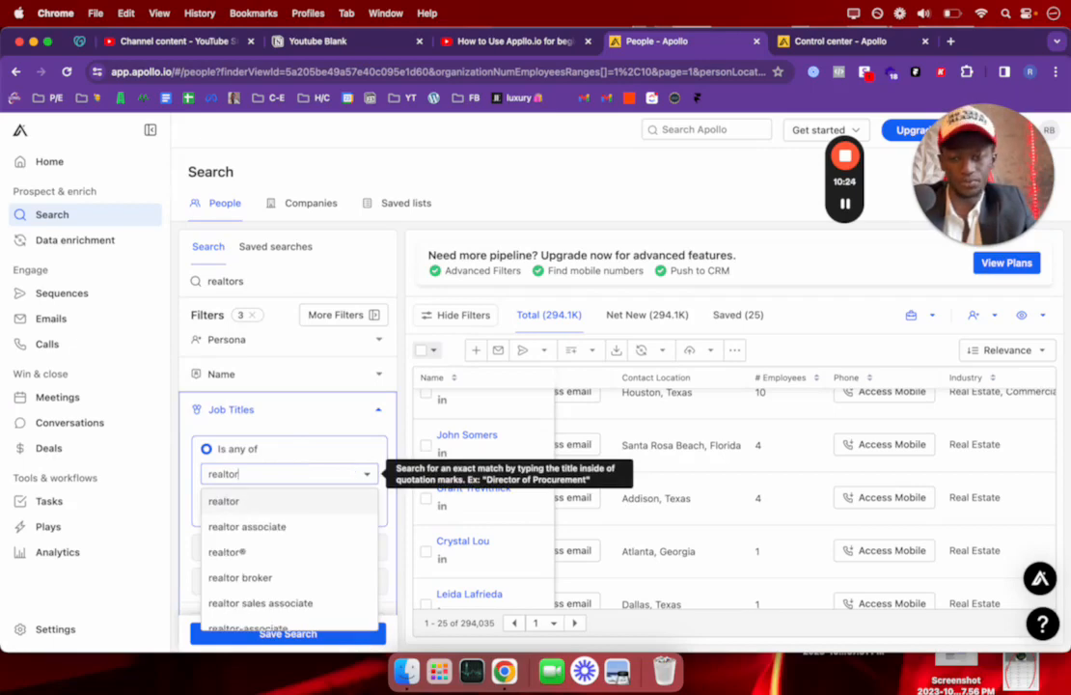
key(Return)
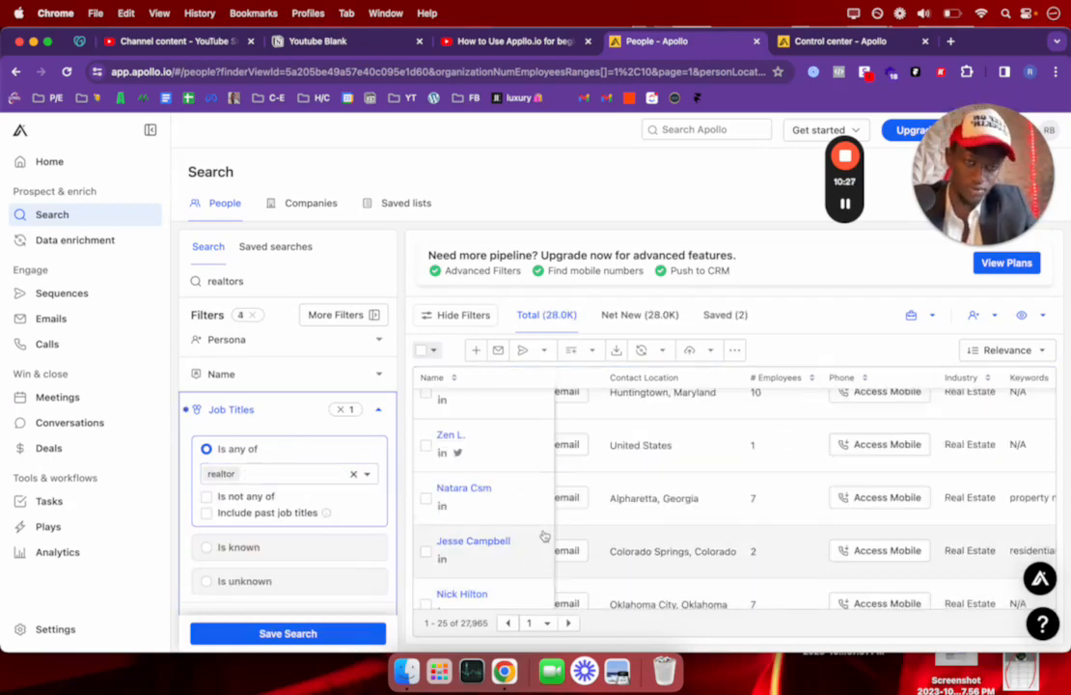
Step: Review the applied people filters and examine the location, employee count, industry and keywords of the listed realtors
scroll(349, 474, up, 2)
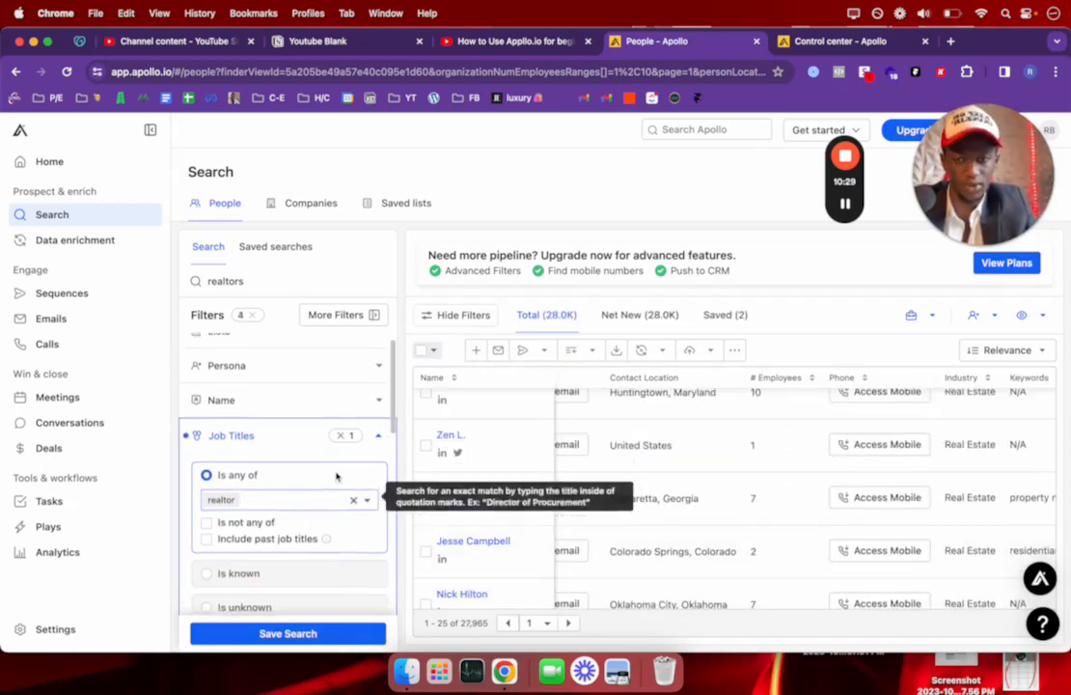
scroll(336, 476, down, 2)
scroll(336, 476, up, 2)
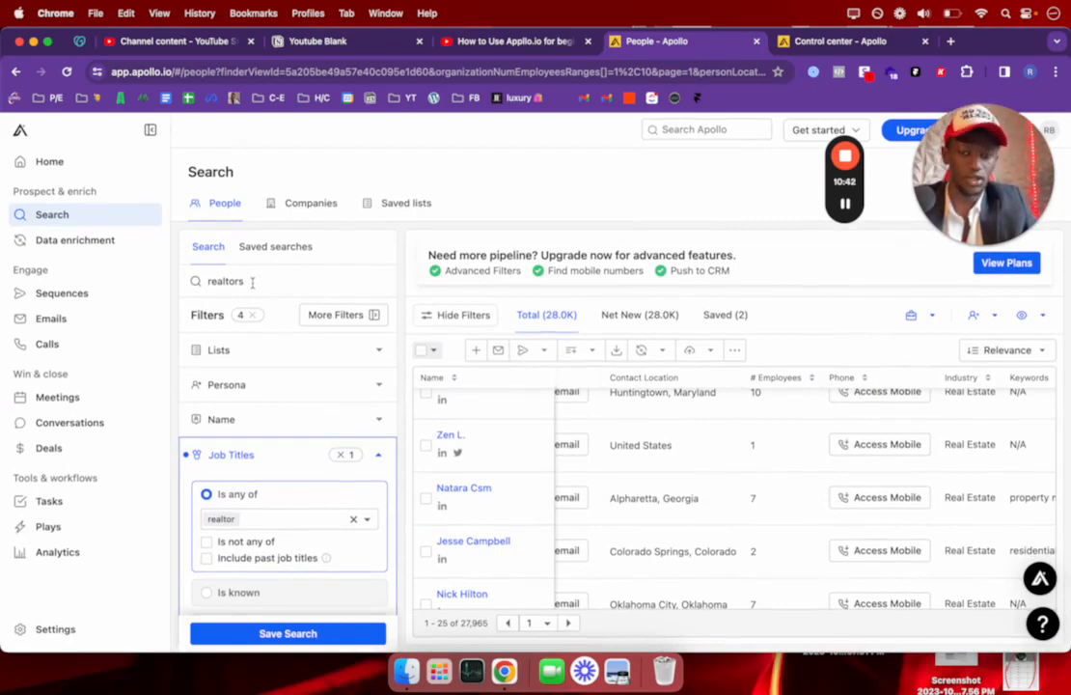
scroll(270, 375, down, 4)
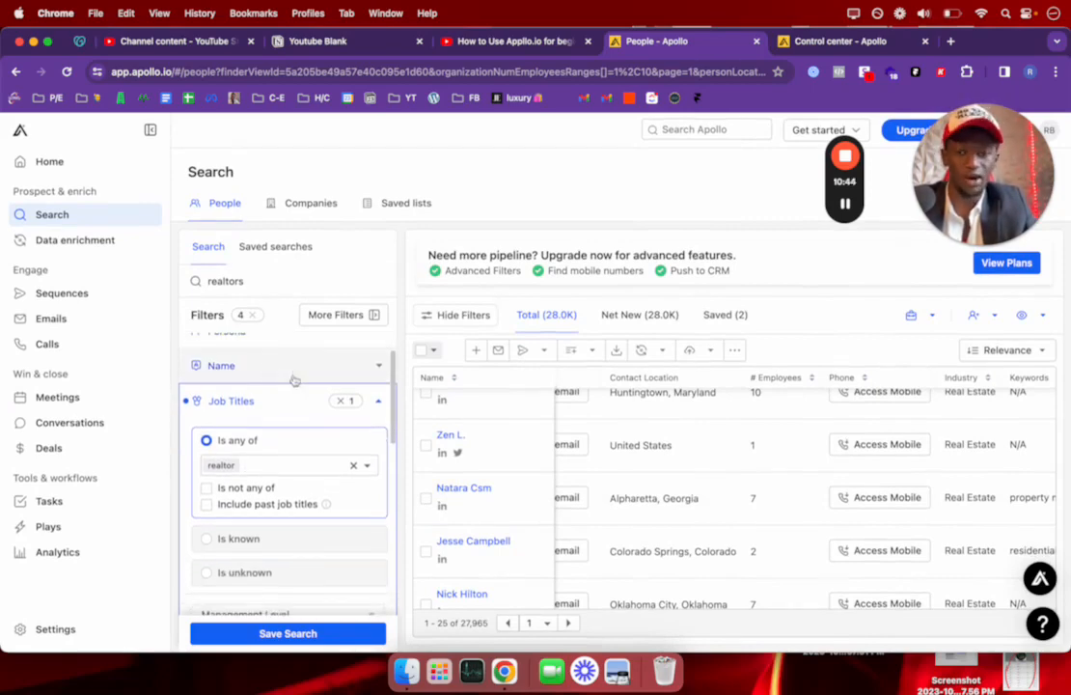
scroll(290, 410, down, 6)
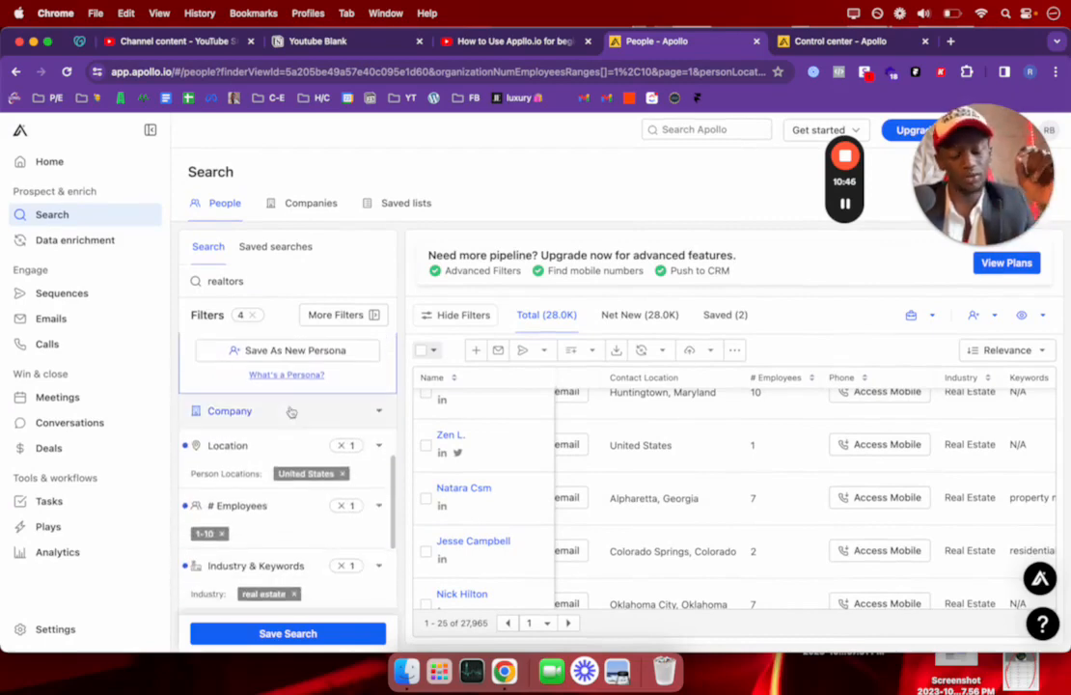
scroll(749, 555, down, 5)
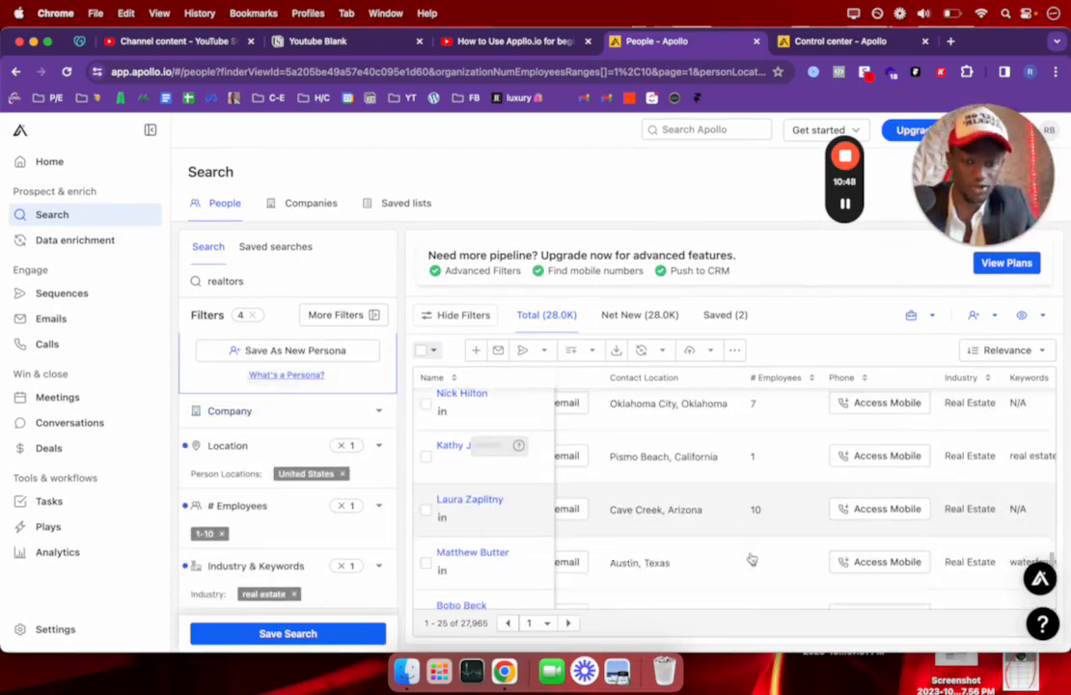
scroll(750, 557, right, 3)
scroll(686, 541, left, 3)
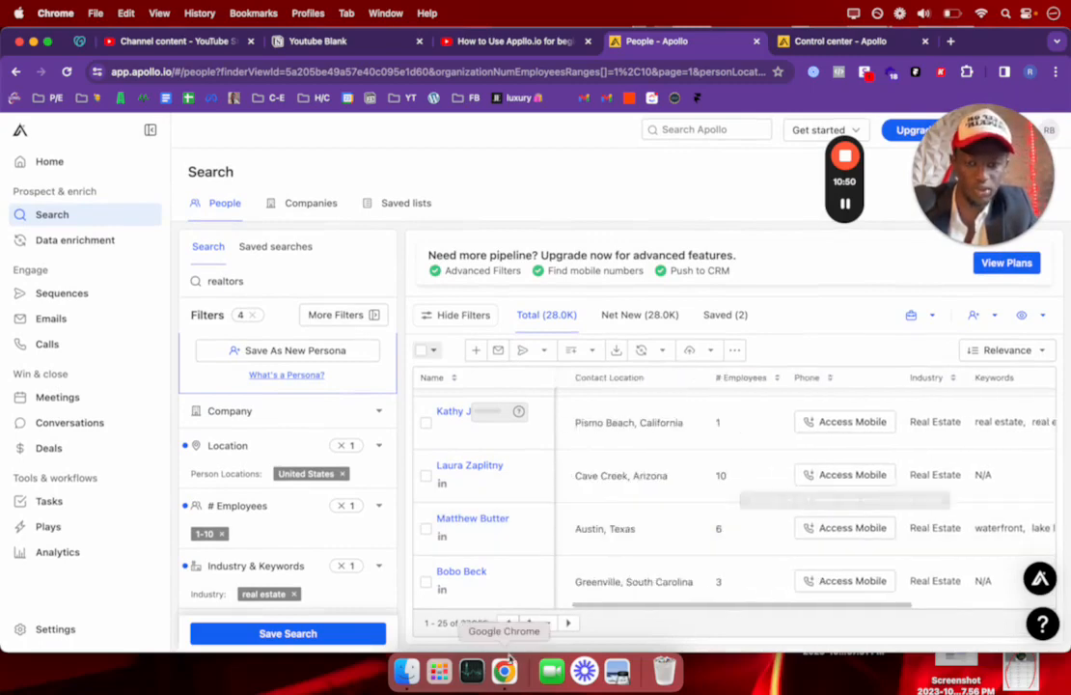
Step: Go to page 2 of the realtor results and check the people's titles, companies and contact locations
click(543, 622)
click(531, 508)
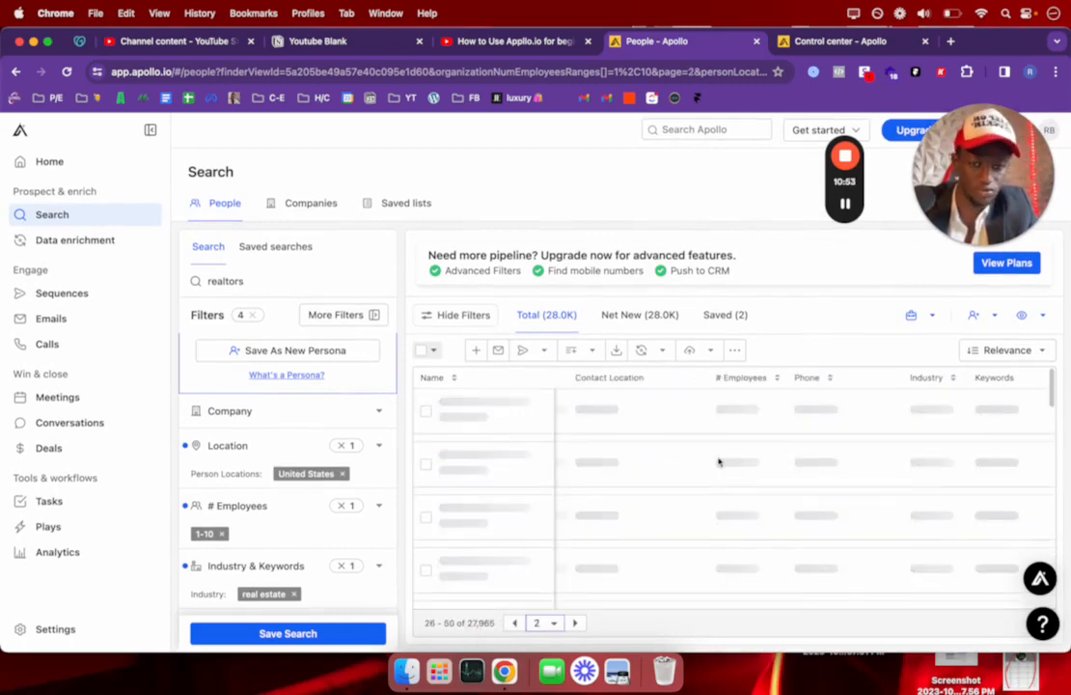
scroll(798, 444, right, 2)
scroll(799, 445, left, 5)
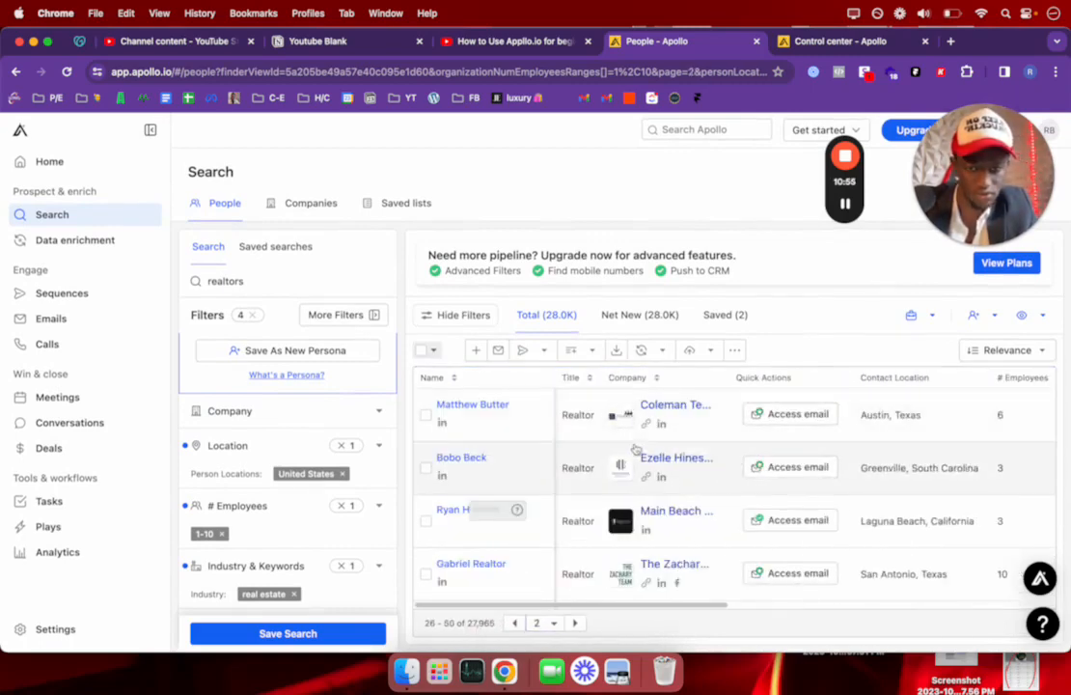
Step: Open the LinkedIn profiles of three realtors listed on page 2 to check them, and close the profile tabs
scroll(634, 430, down, 10)
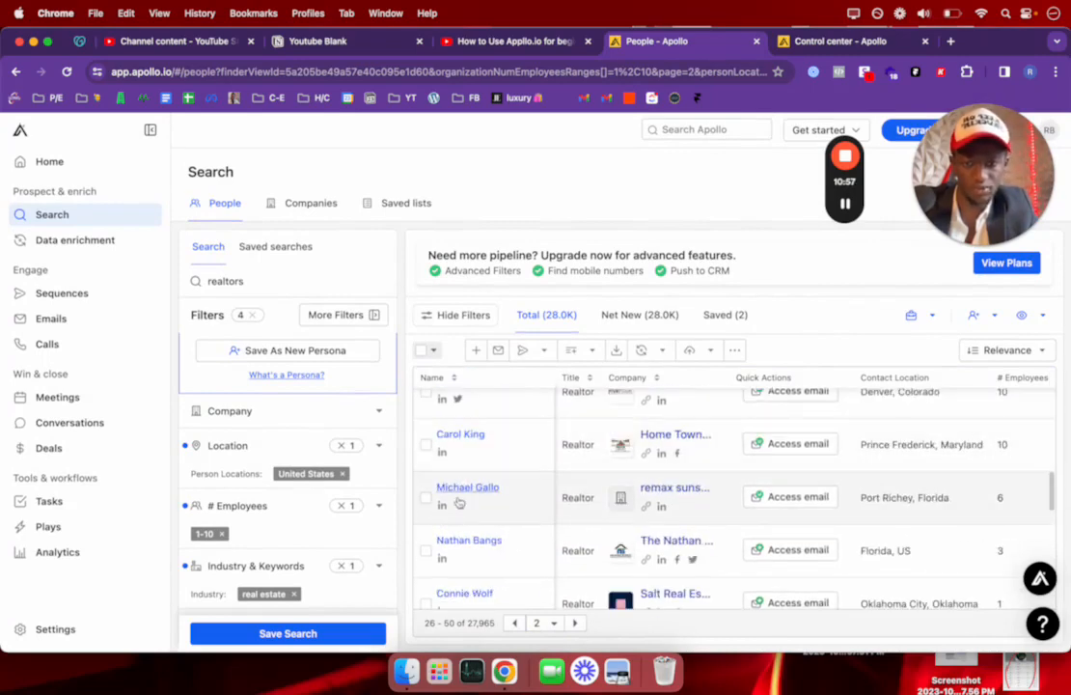
click(442, 506)
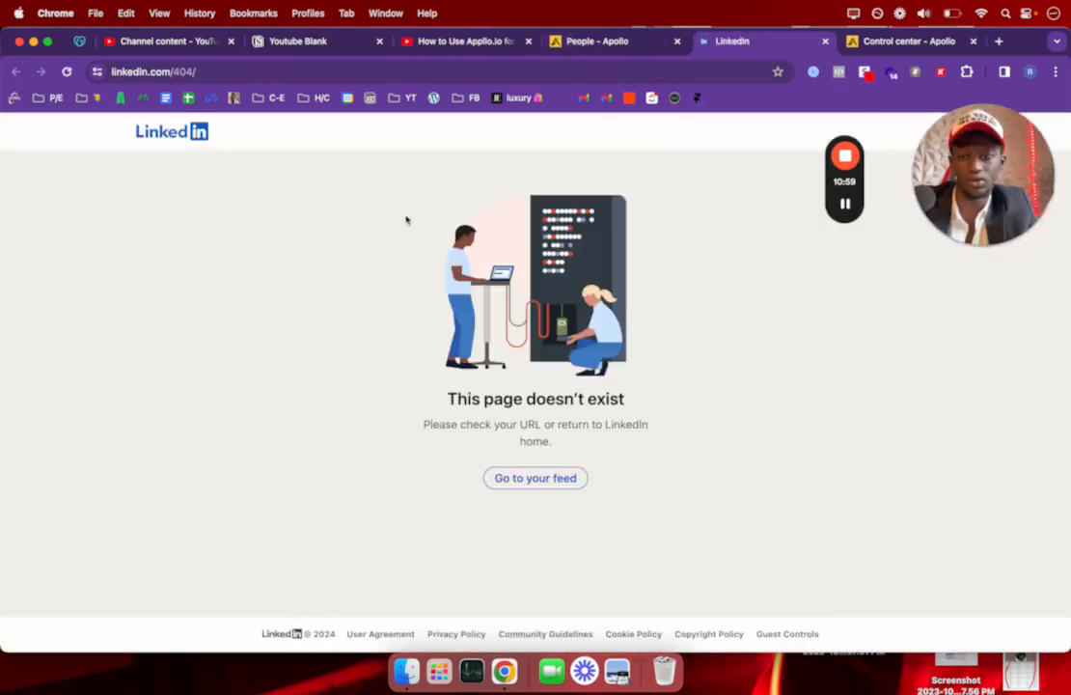
click(639, 46)
scroll(589, 451, down, 4)
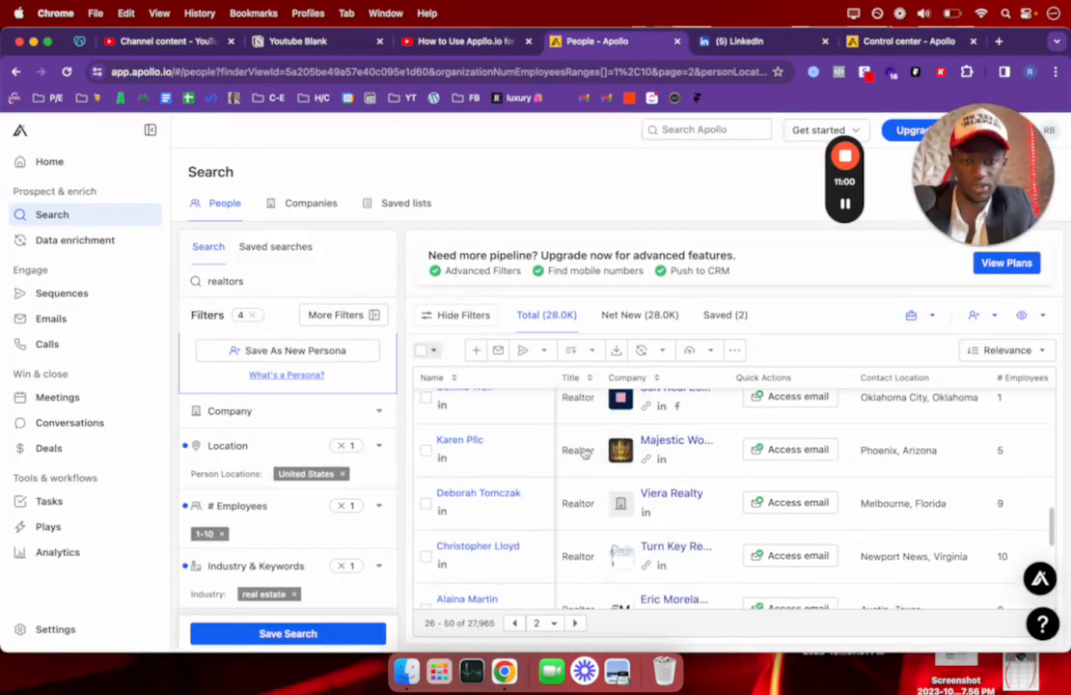
click(442, 458)
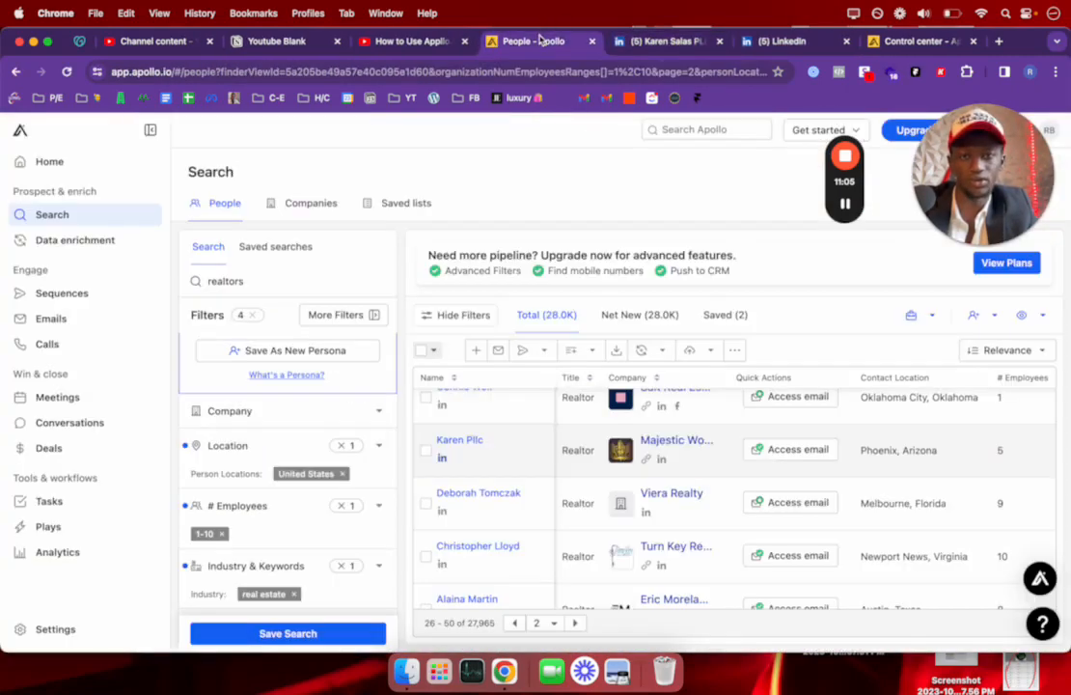
click(497, 41)
scroll(554, 483, up, 5)
click(441, 538)
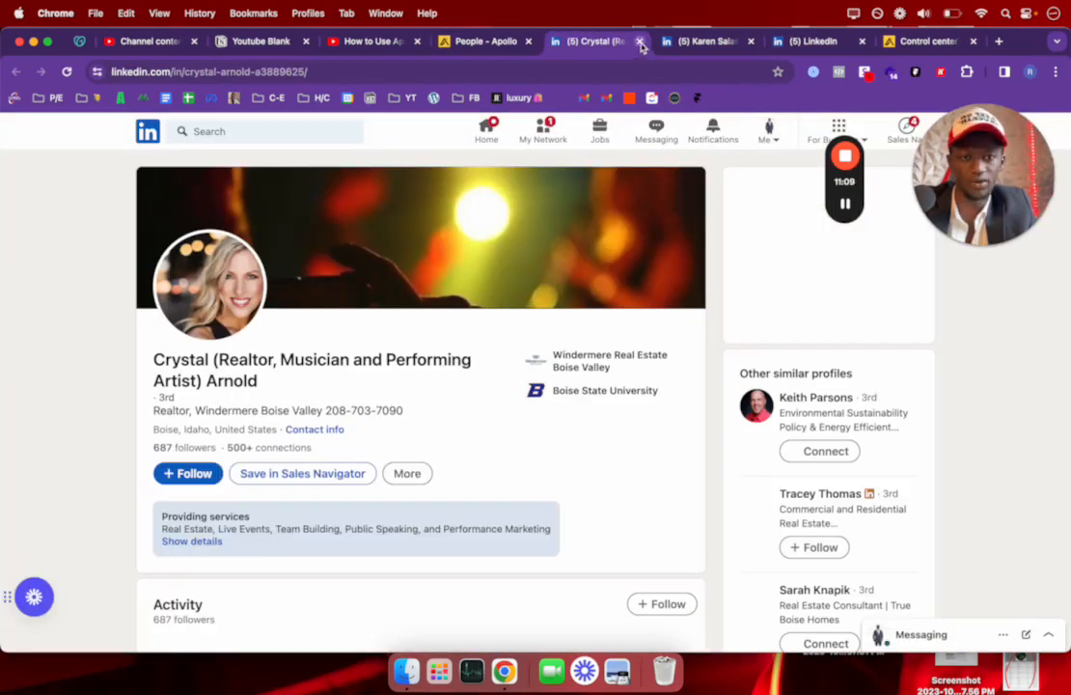
click(640, 41)
click(640, 41)
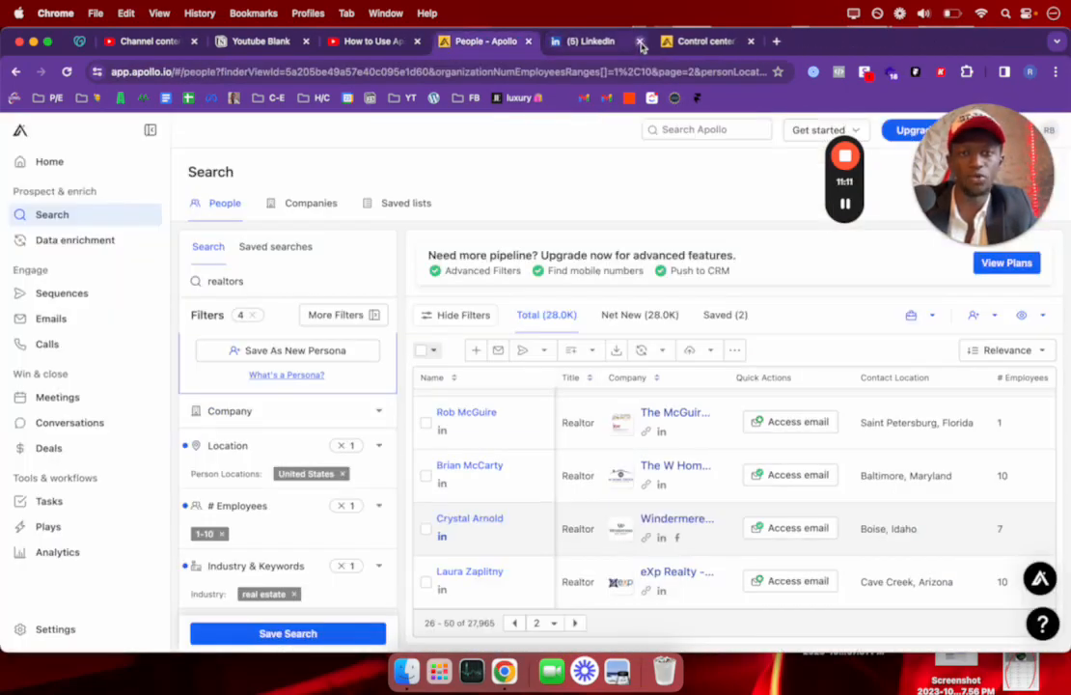
click(640, 41)
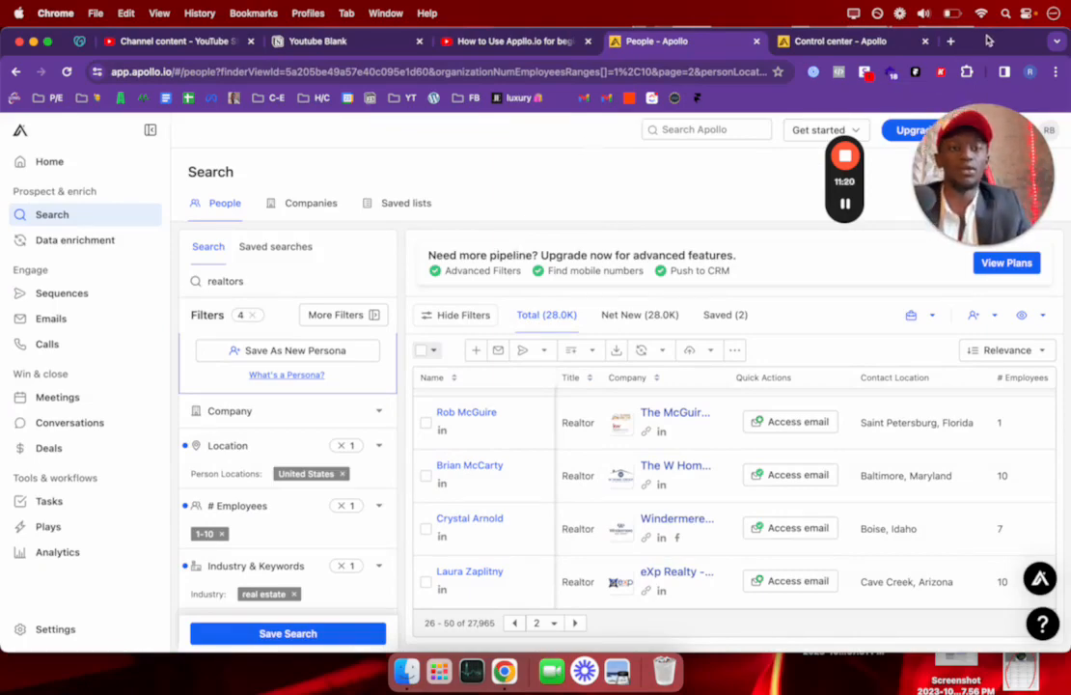
Step: Open the ExportApollo scraper dashboard at app.exportapollo.com in a new browser tab
click(950, 40)
text(app)
key(Return)
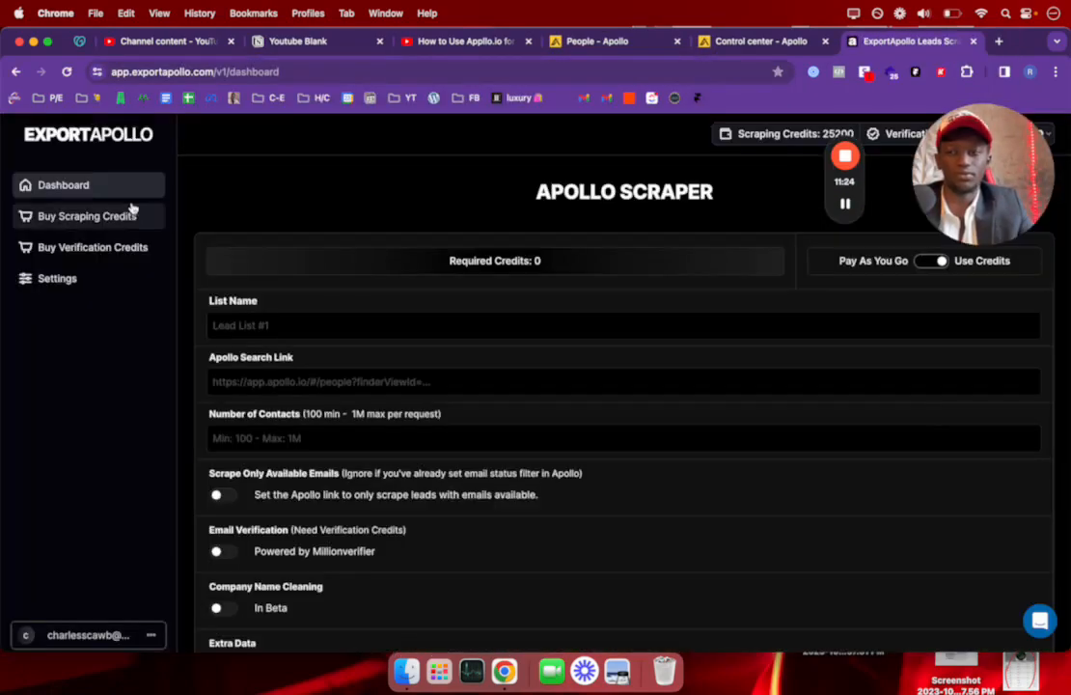
Step: Open the ExportApollo sign-up page on app.exportapollo.com in another new tab
click(999, 41)
text(app)
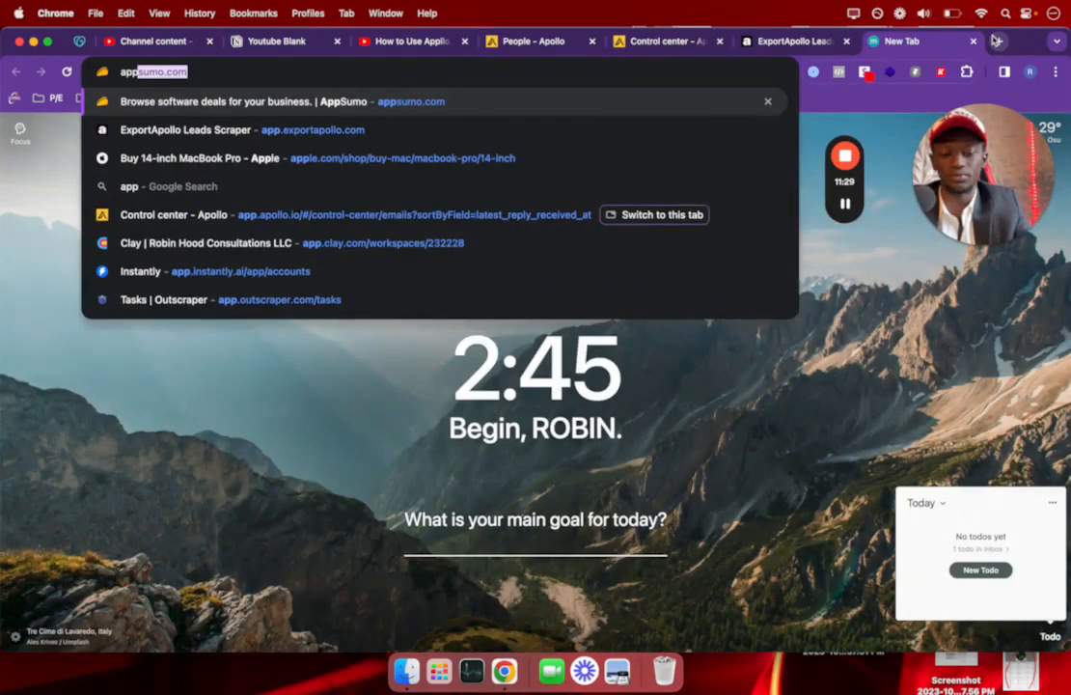
text(.exportapollo.com)
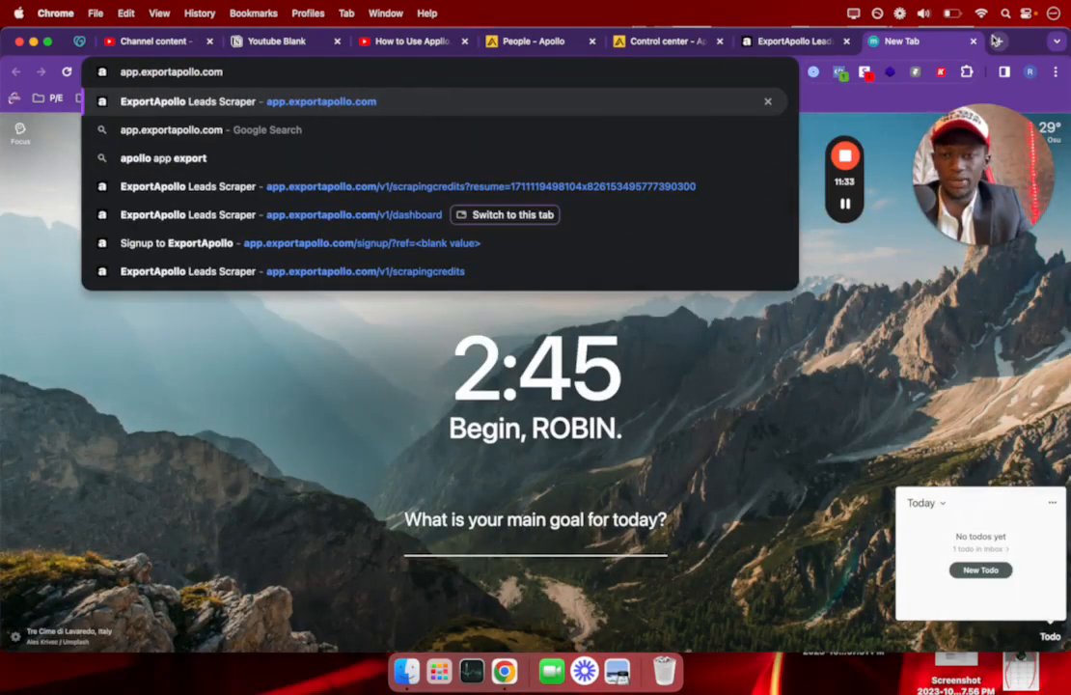
key(Down)
key(Down)
key(Down)
key(Down)
key(Down)
key(Return)
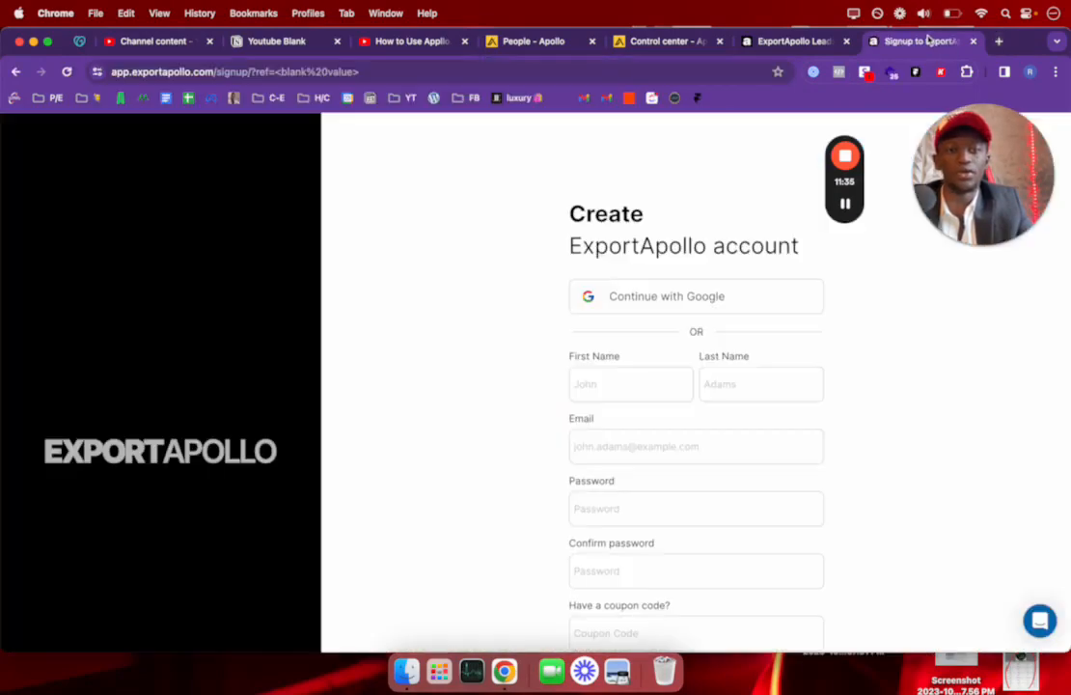
Step: Review the ExportApollo account creation form and place the scraper dashboard tab directly after the Apollo people tab
drag(926, 40, 772, 40)
scroll(612, 301, down, 3)
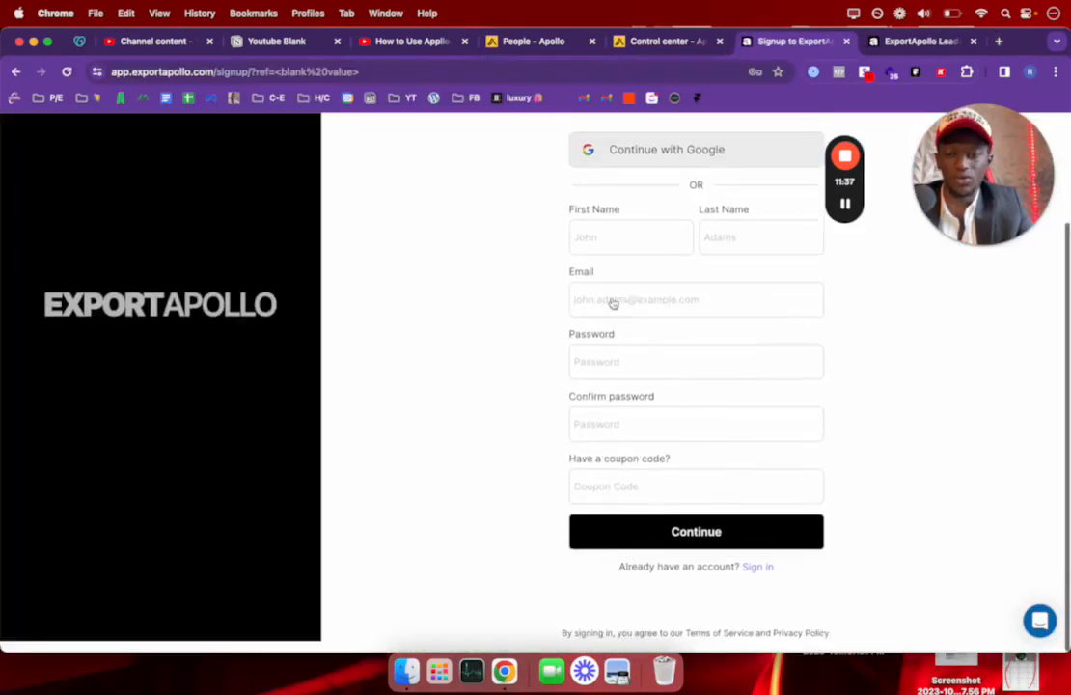
scroll(612, 298, up, 3)
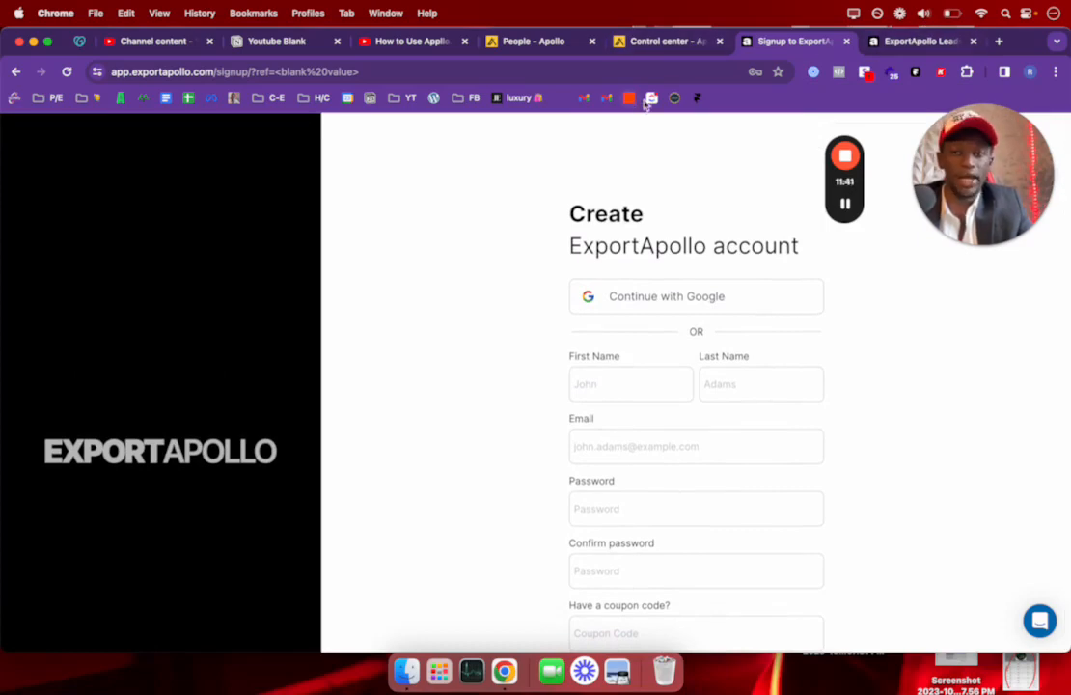
drag(911, 40, 637, 41)
click(562, 41)
click(644, 41)
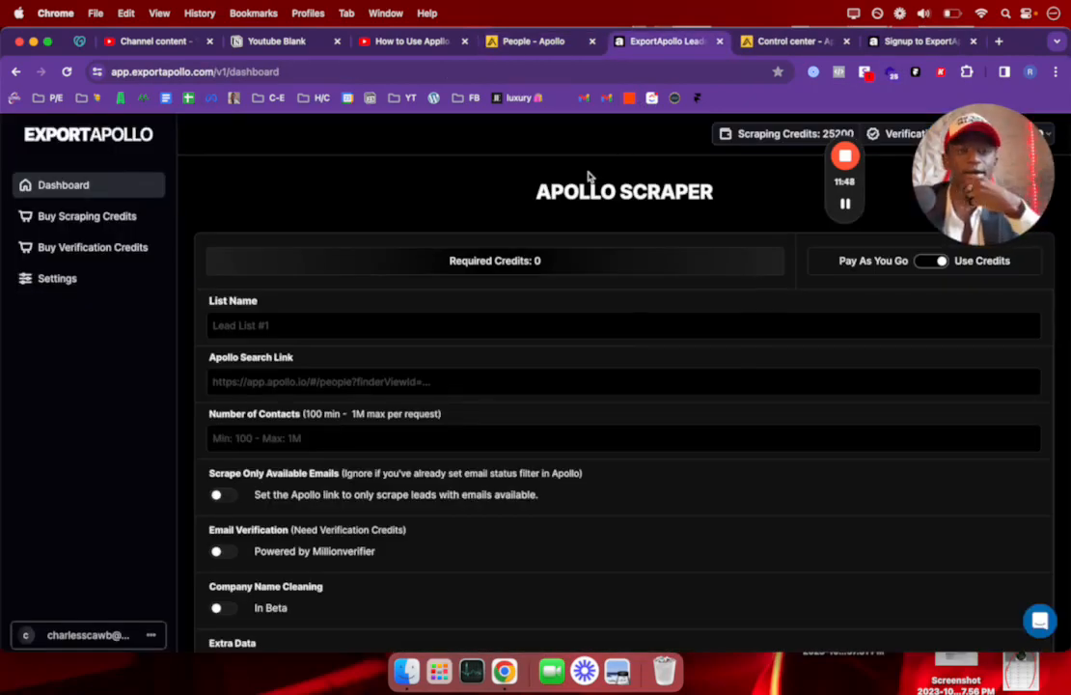
Step: Open ExportApollo's scraping credit packages and highlight the price of the 25,000-credit package
click(492, 45)
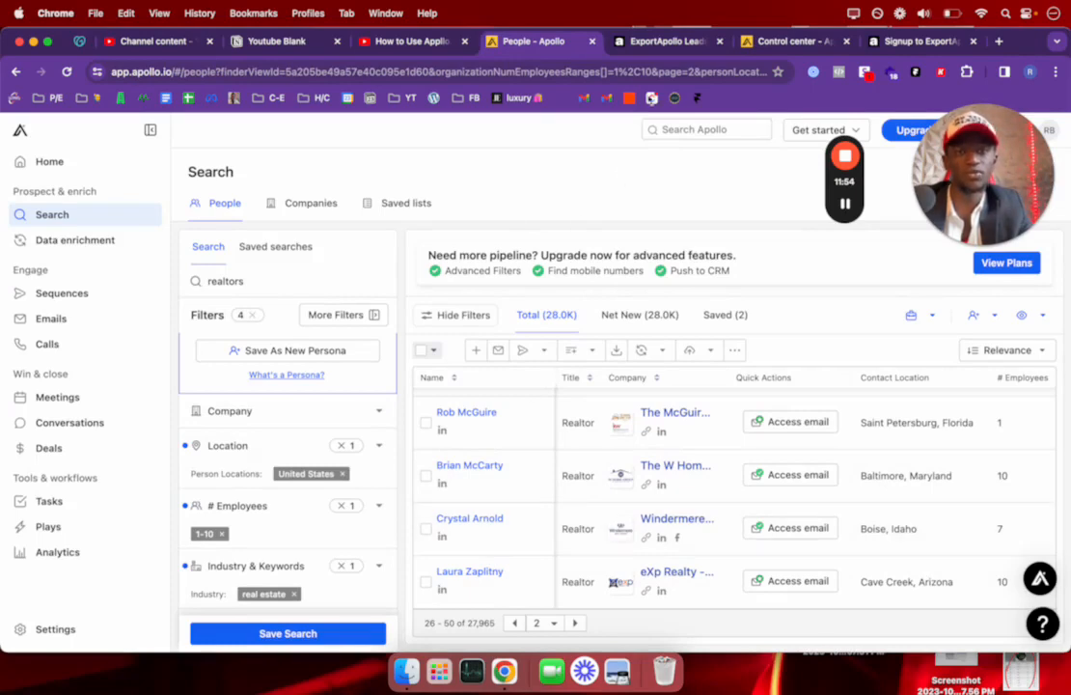
click(628, 41)
click(126, 216)
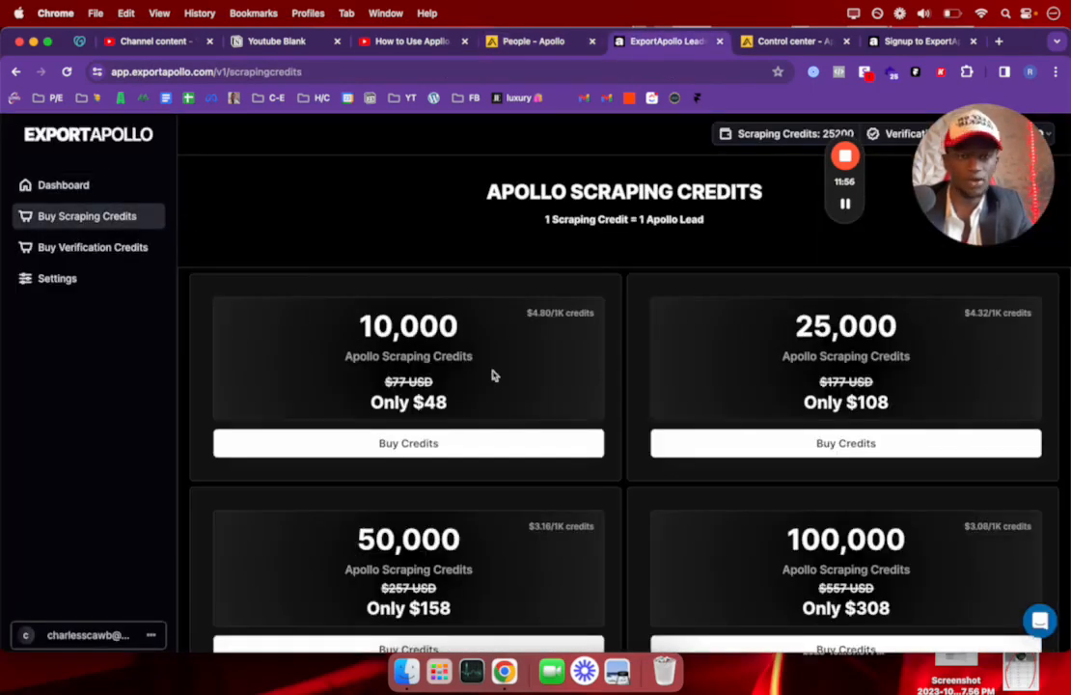
triple_click(845, 401)
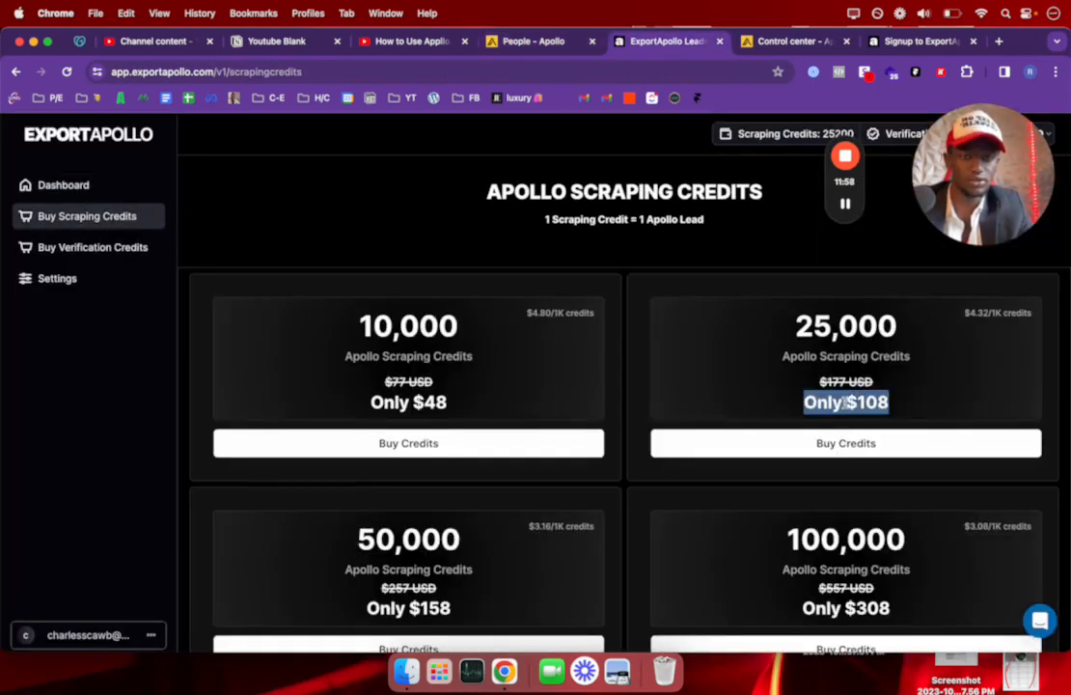
Step: Compare the Apollo realtor results with ExportApollo's scraping credit packages, checking which listed contacts have accessible emails
click(541, 40)
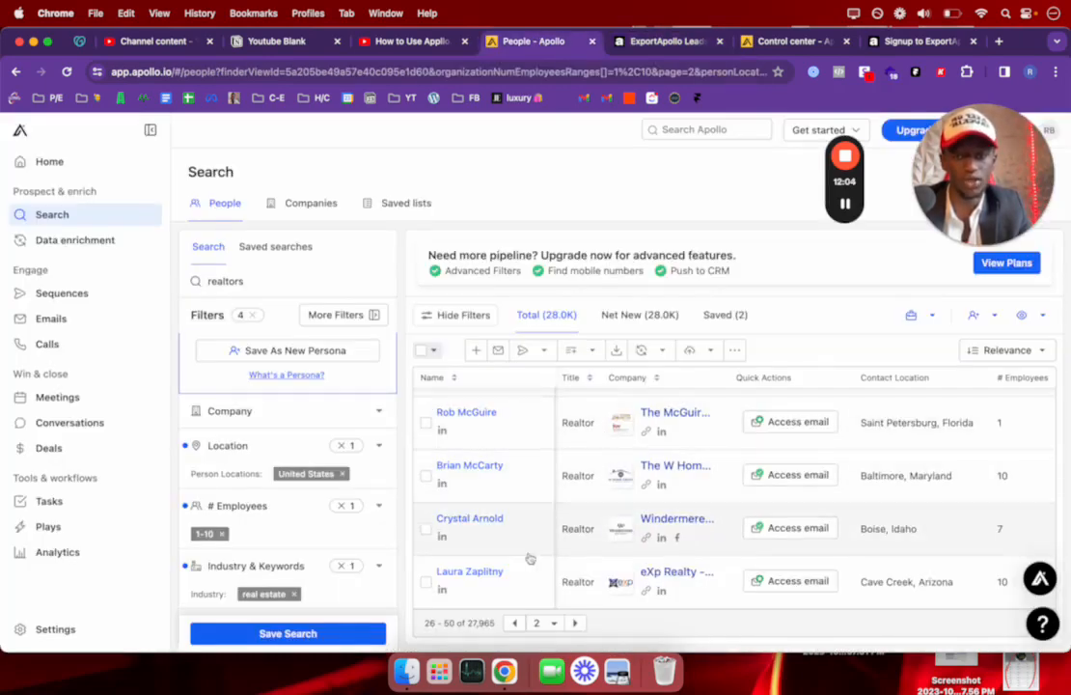
click(665, 40)
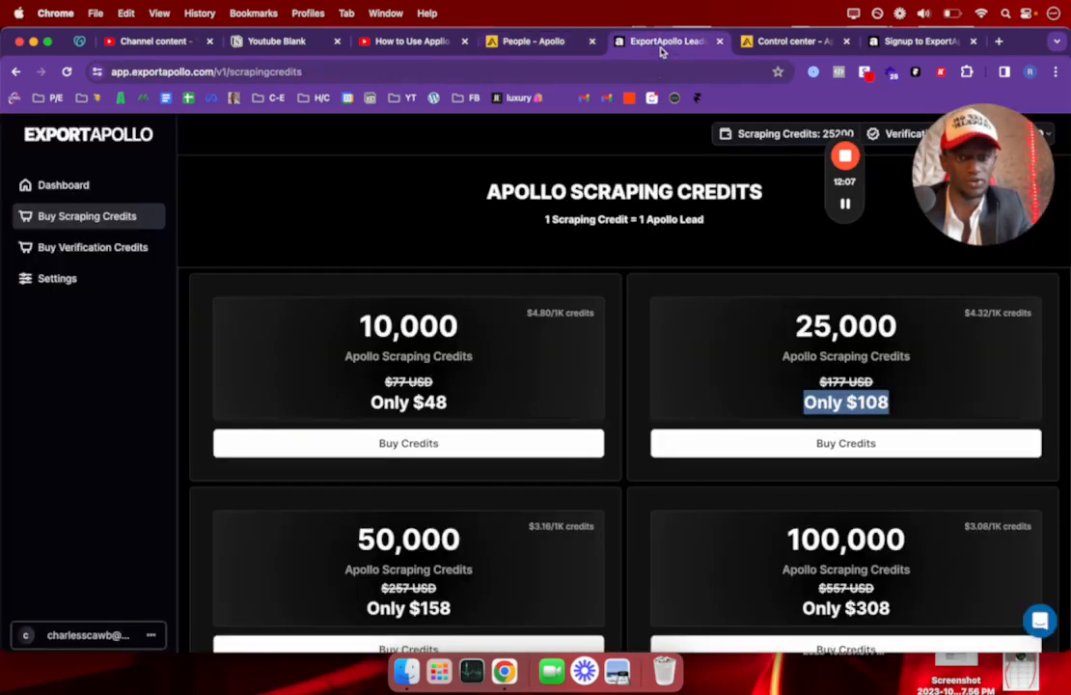
click(511, 41)
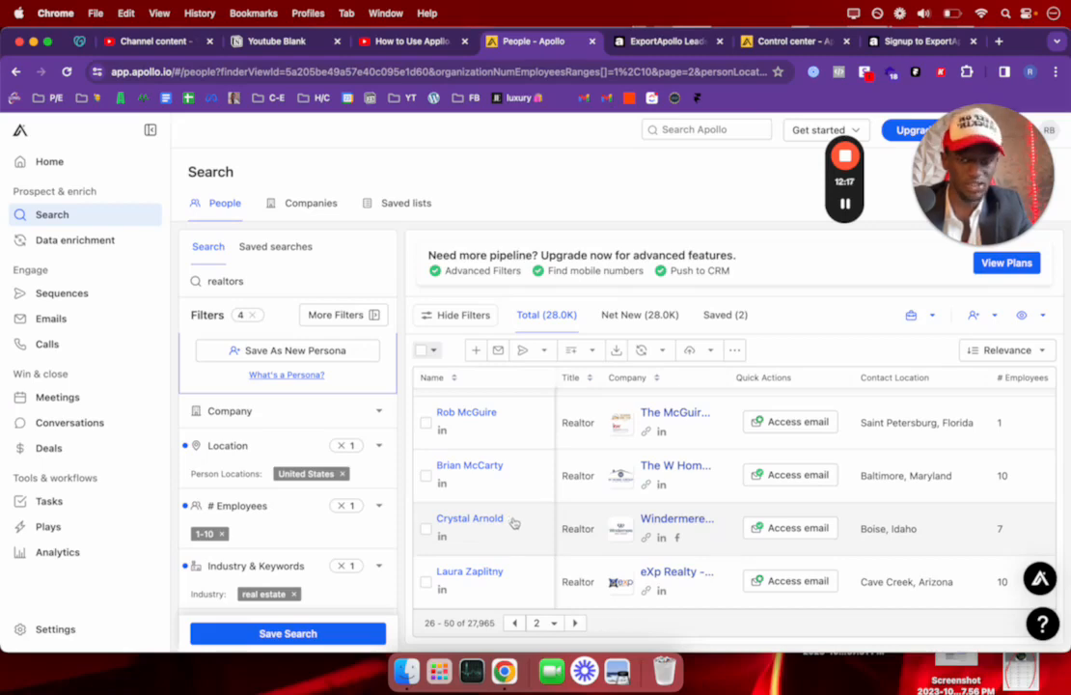
scroll(513, 523, up, 8)
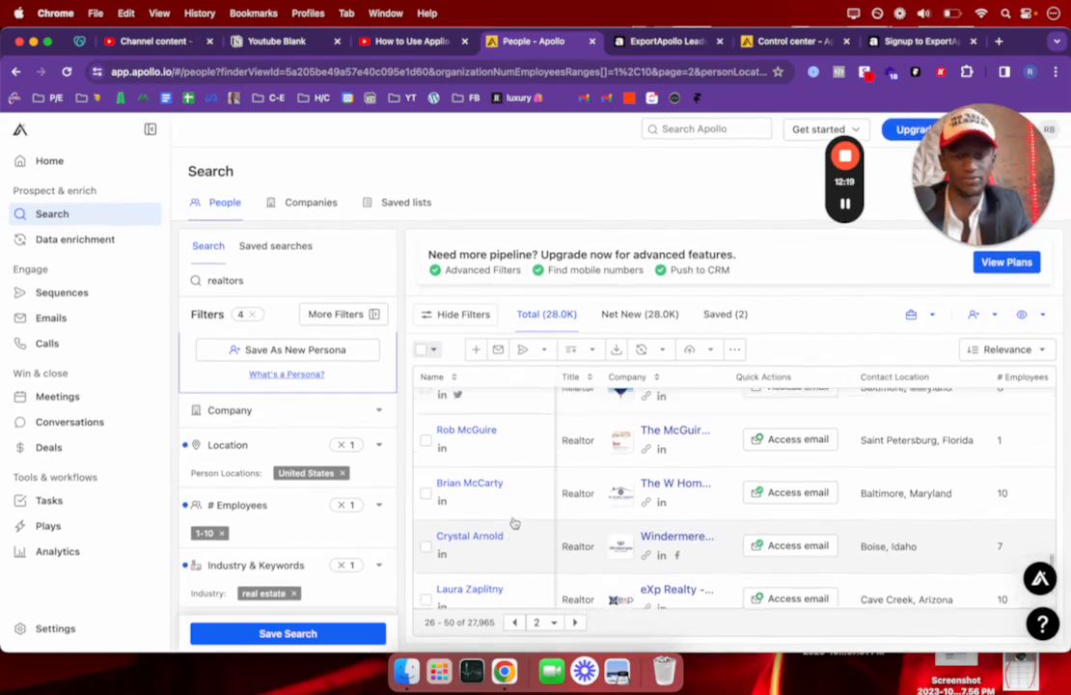
scroll(513, 523, up, 6)
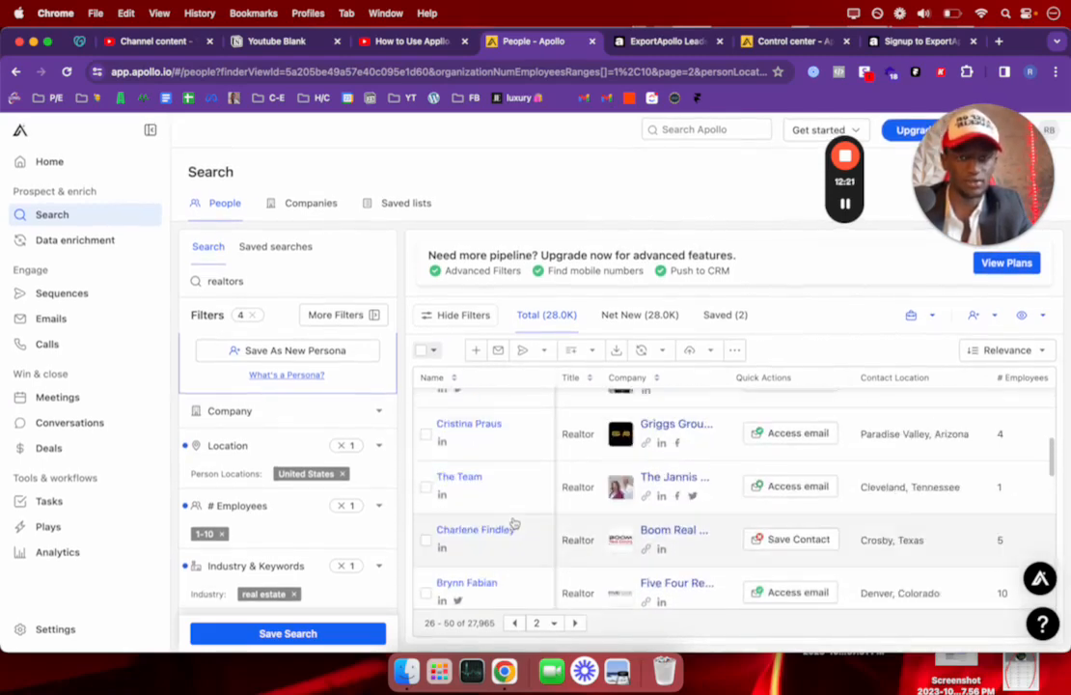
scroll(513, 523, down, 5)
scroll(514, 523, up, 5)
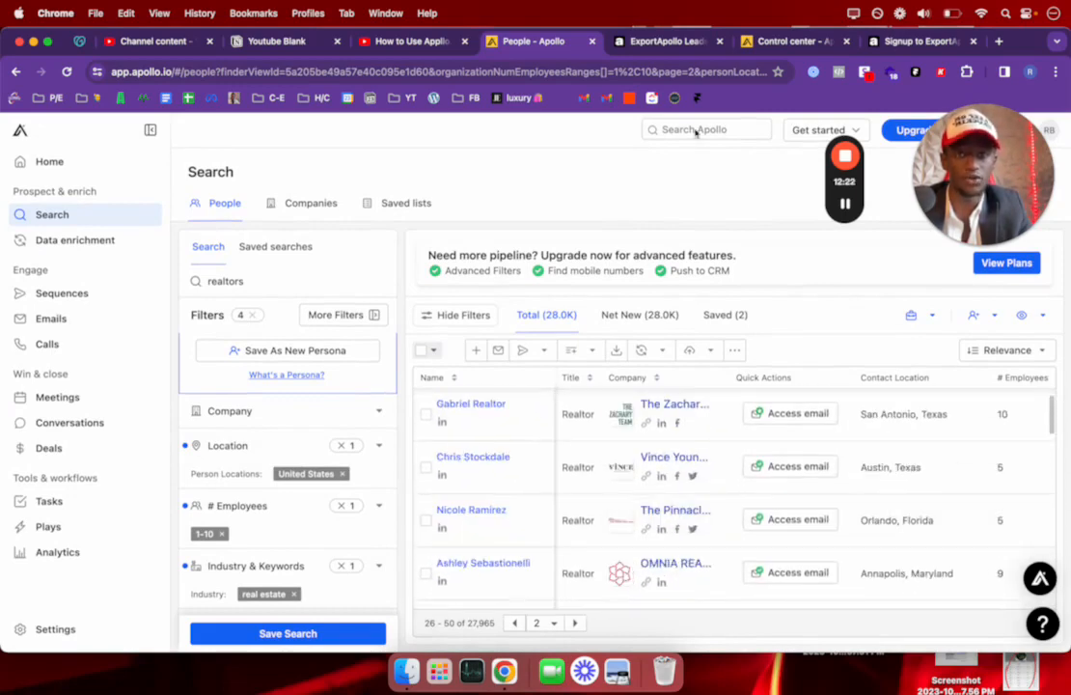
click(679, 46)
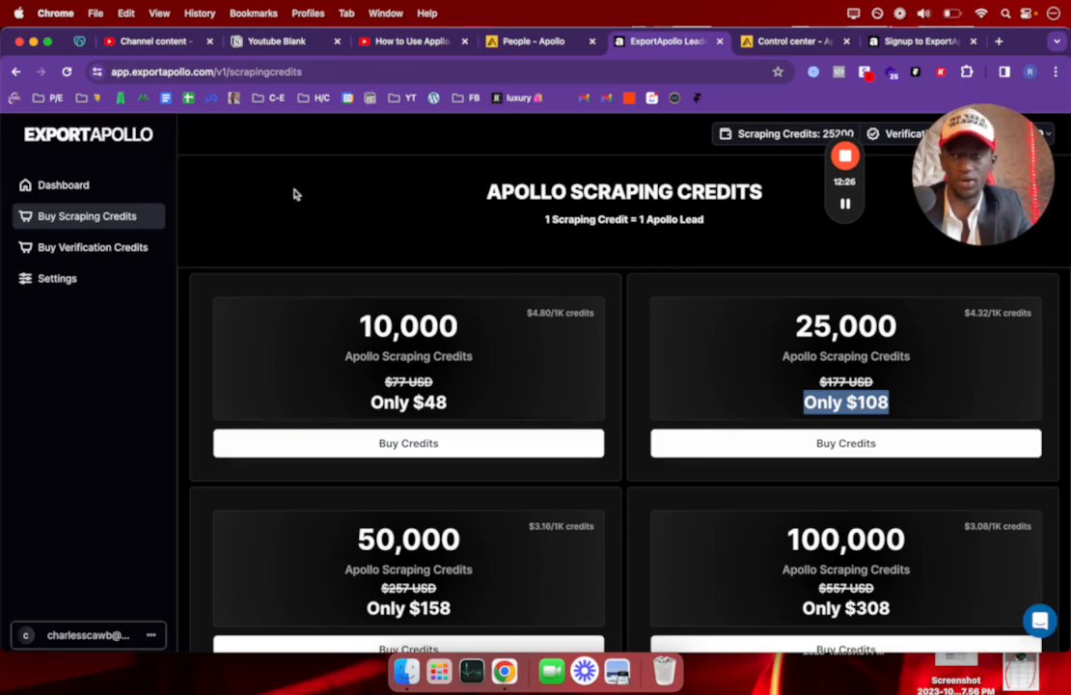
Step: Open the exportapollo.io homepage in a new tab and read its offer and introduction sections
click(999, 42)
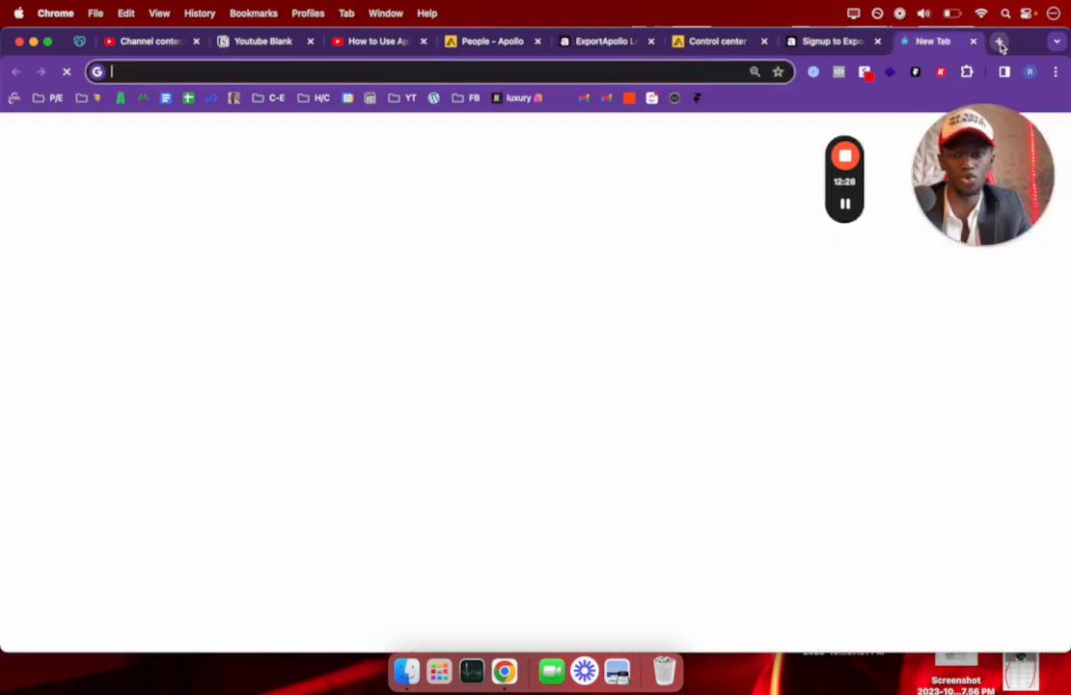
text(exp)
key(Return)
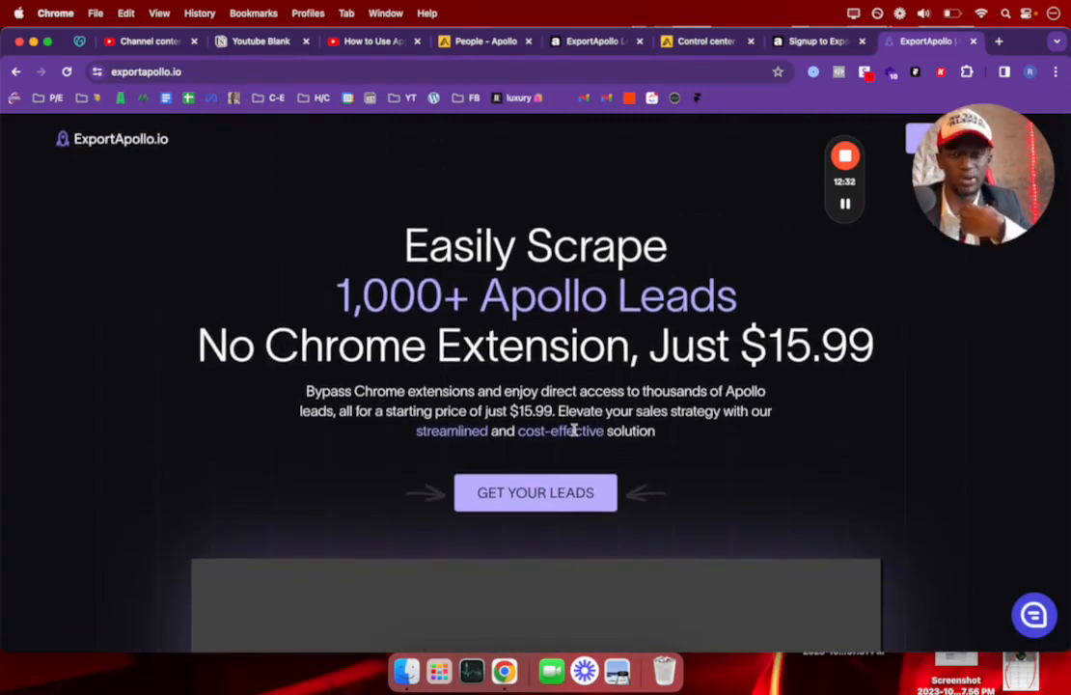
scroll(574, 432, down, 5)
scroll(574, 432, down, 5)
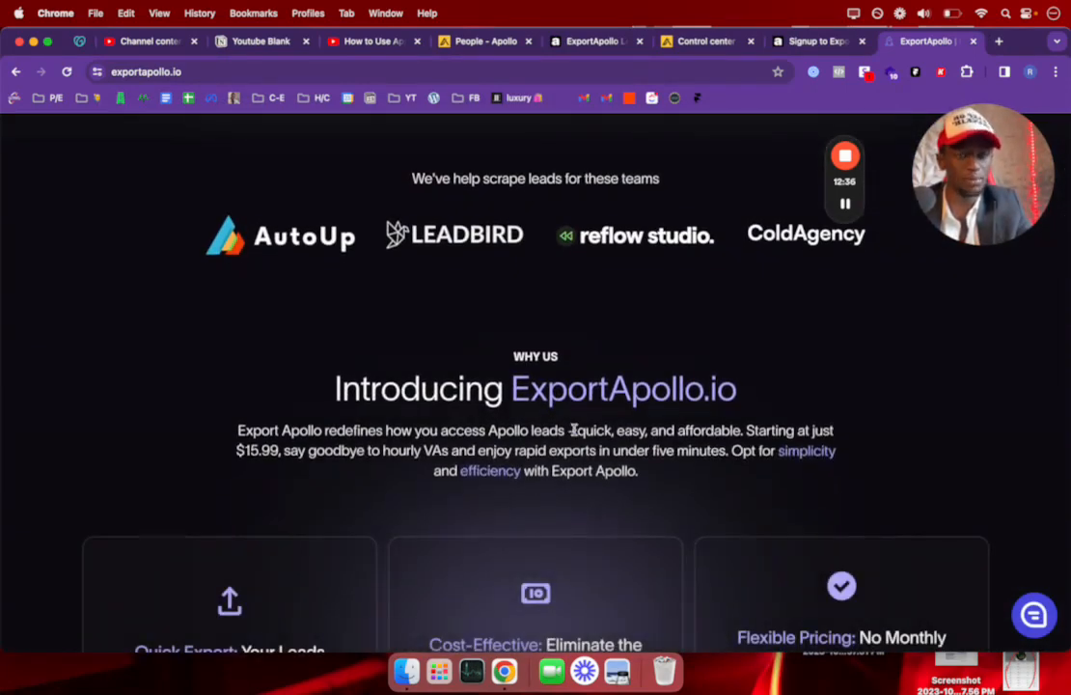
scroll(574, 432, up, 5)
scroll(574, 434, up, 3)
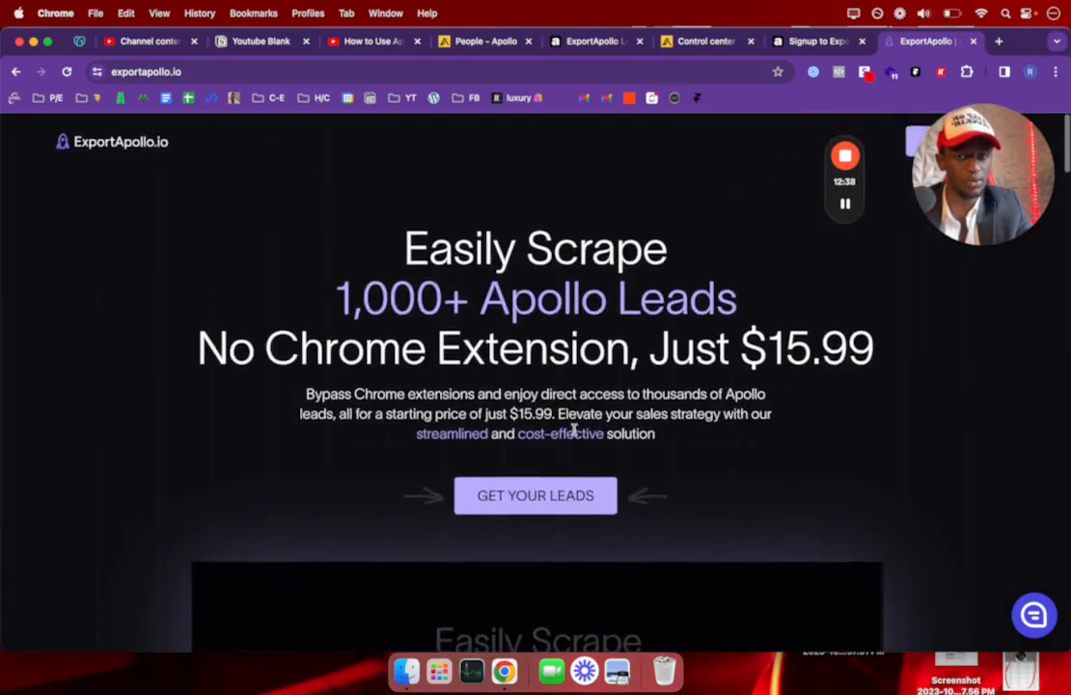
scroll(574, 434, down, 7)
scroll(575, 434, up, 7)
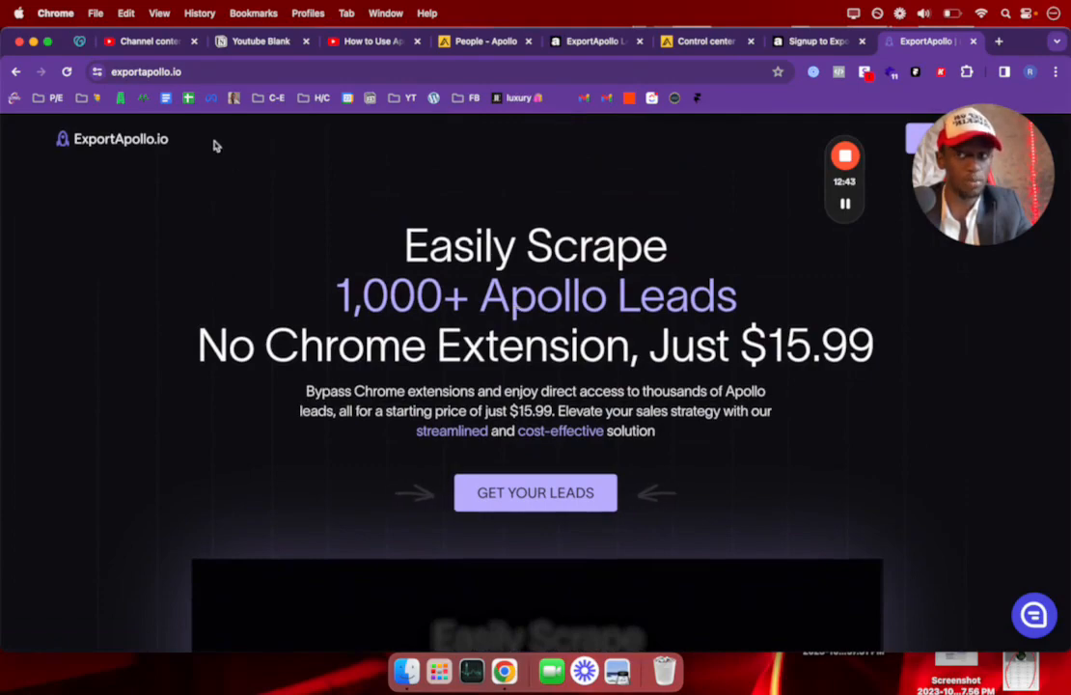
Step: Examine the homepage's benefits, getting-started steps and pricing, and return to the ExportApollo sign-up page
scroll(474, 354, down, 8)
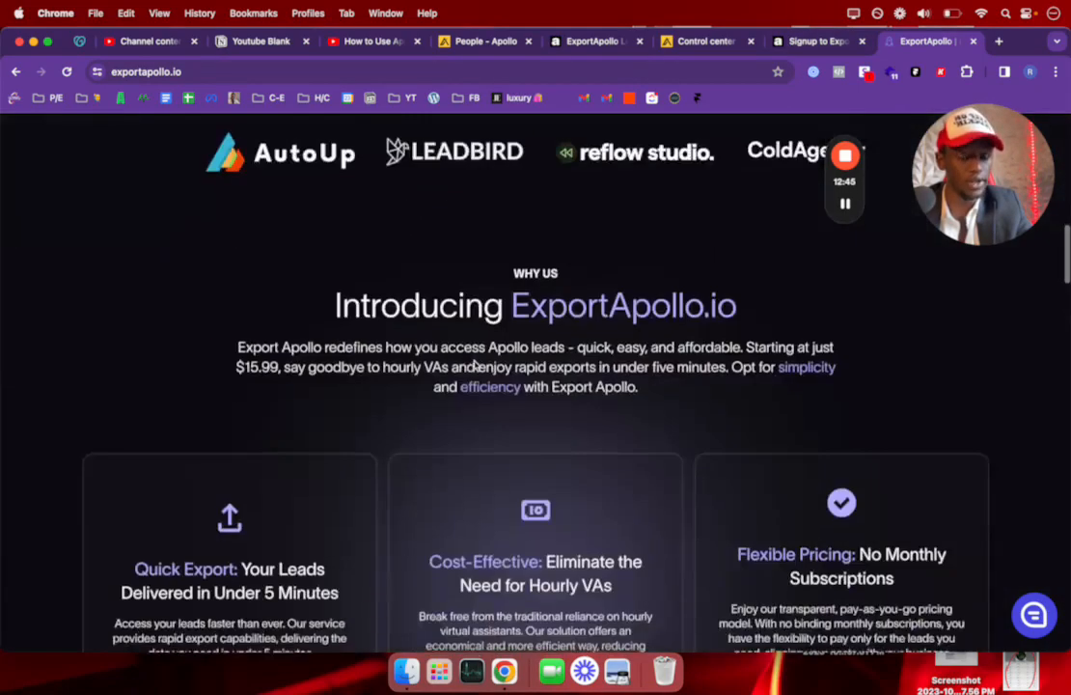
scroll(474, 365, down, 8)
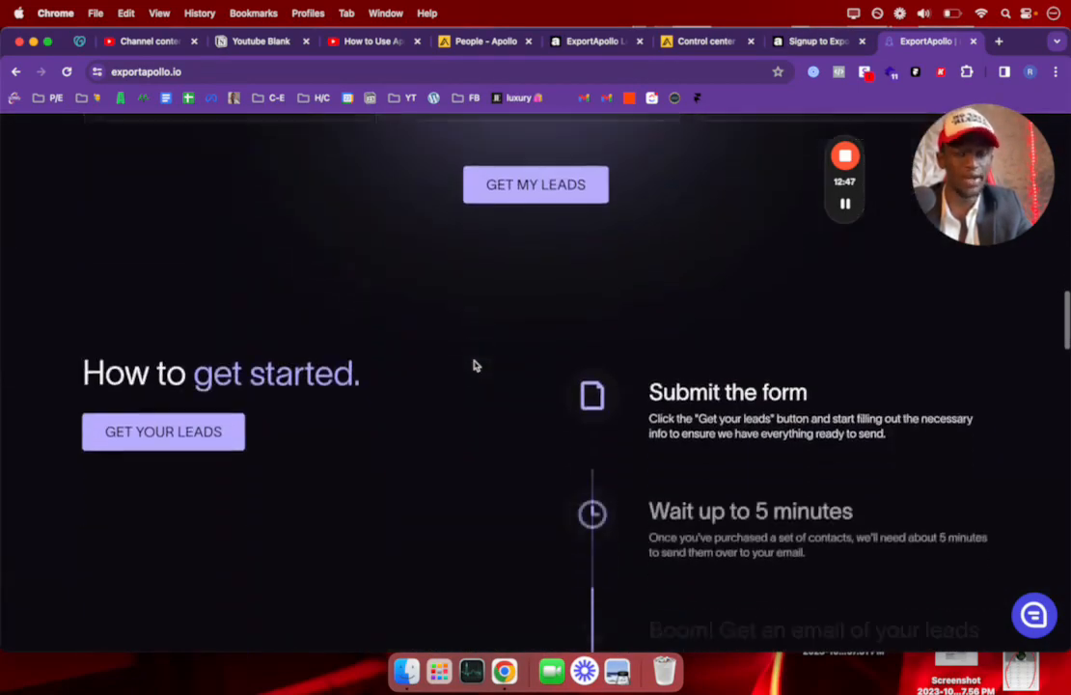
scroll(474, 364, down, 3)
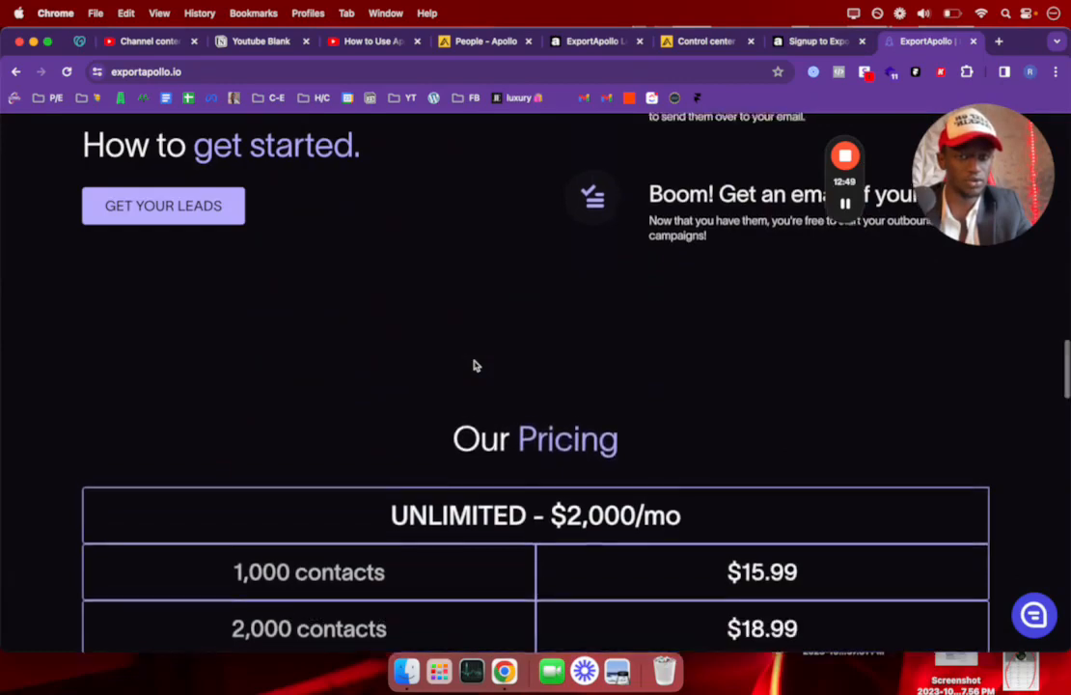
scroll(474, 364, up, 20)
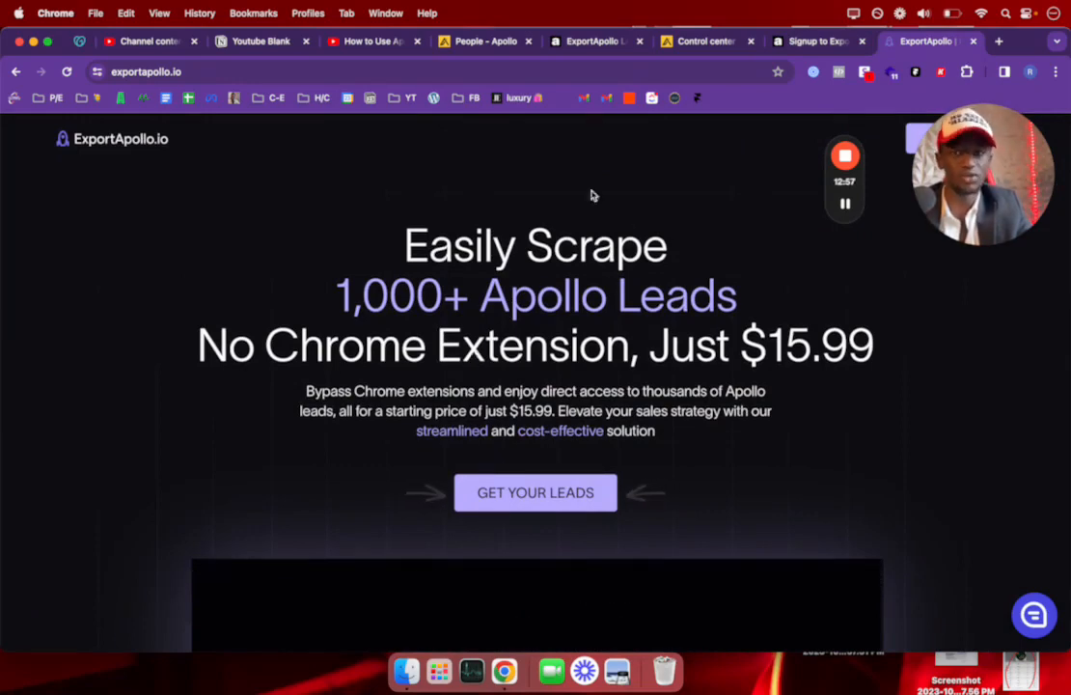
scroll(584, 212, down, 5)
scroll(584, 212, up, 3)
scroll(584, 212, up, 3)
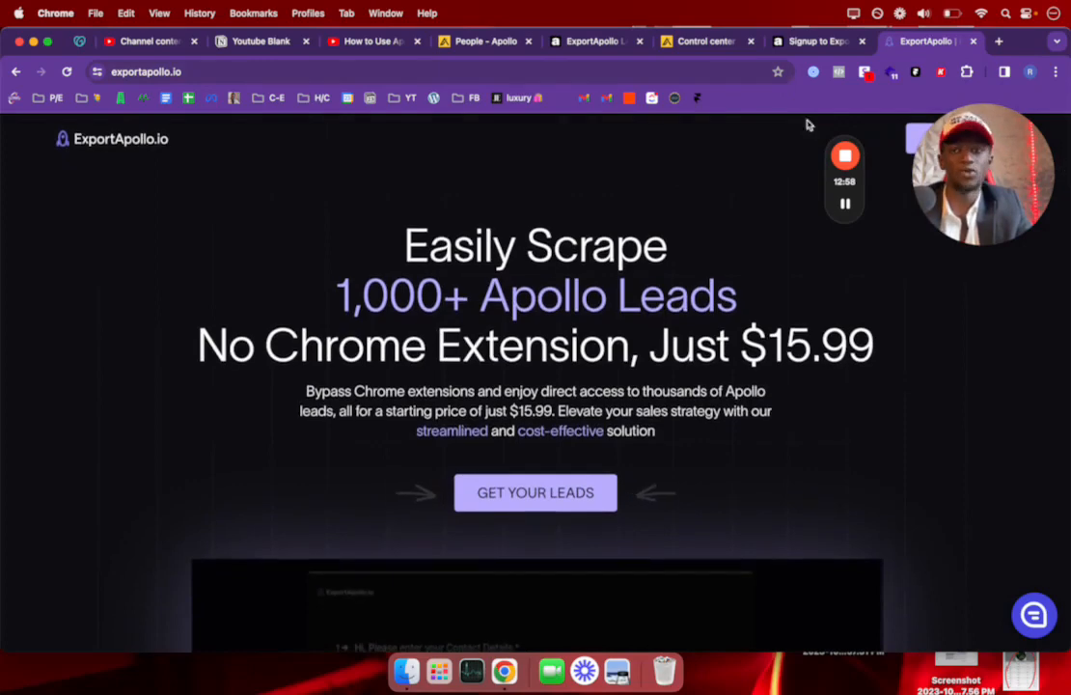
click(816, 44)
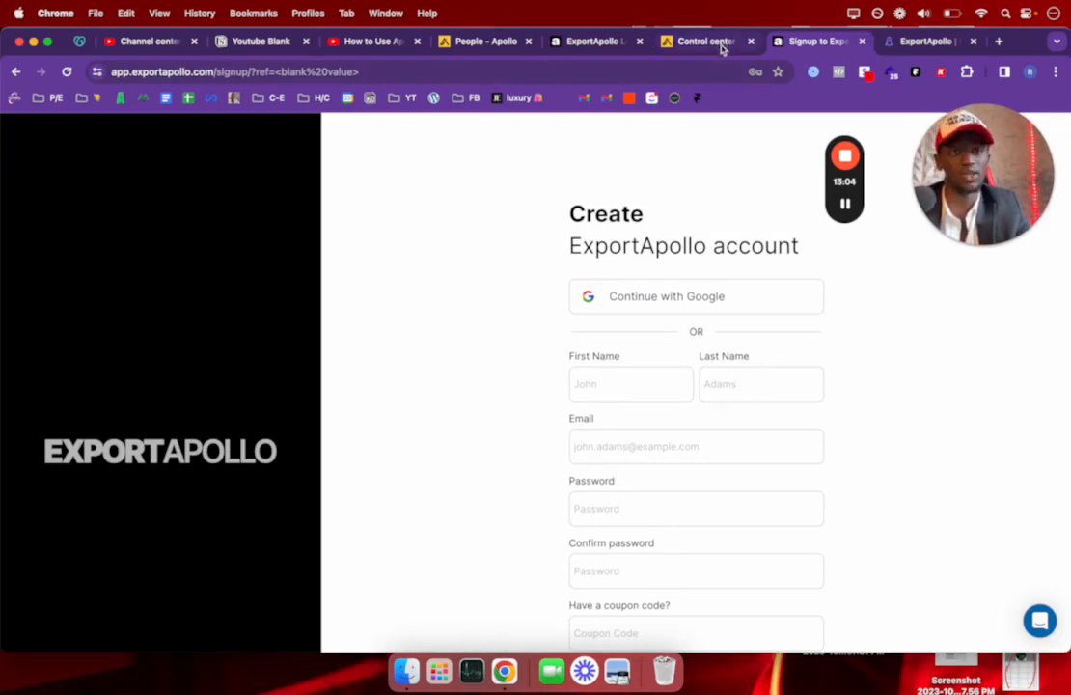
Step: Review the ExportApollo homepage and sign-up page alongside the Apollo control center
click(896, 46)
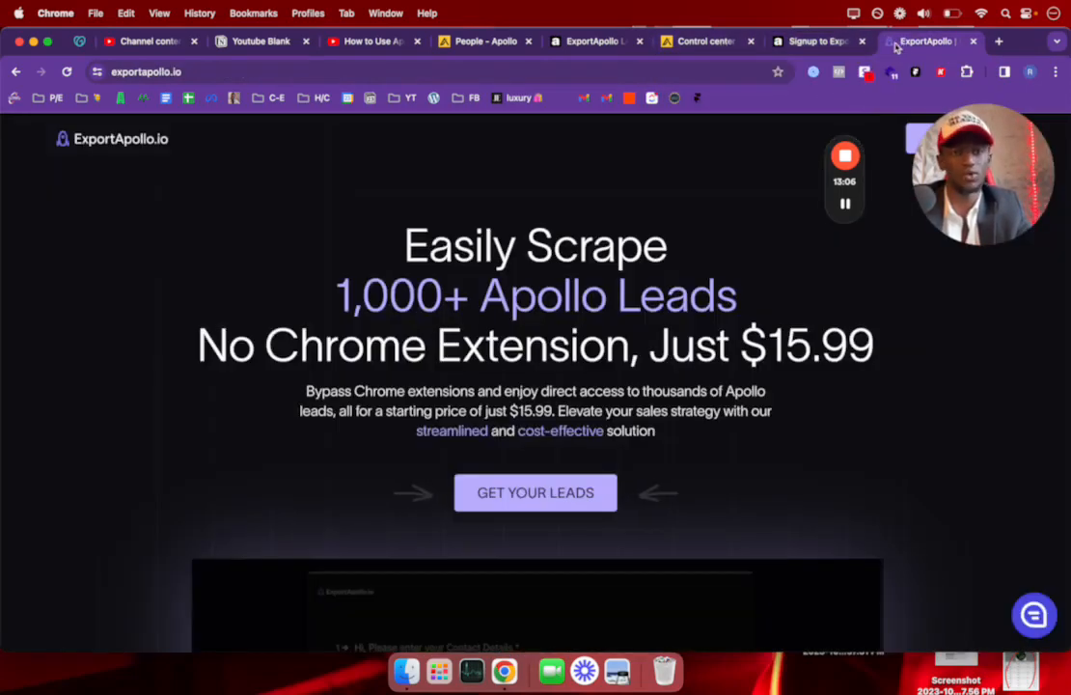
click(825, 45)
click(894, 45)
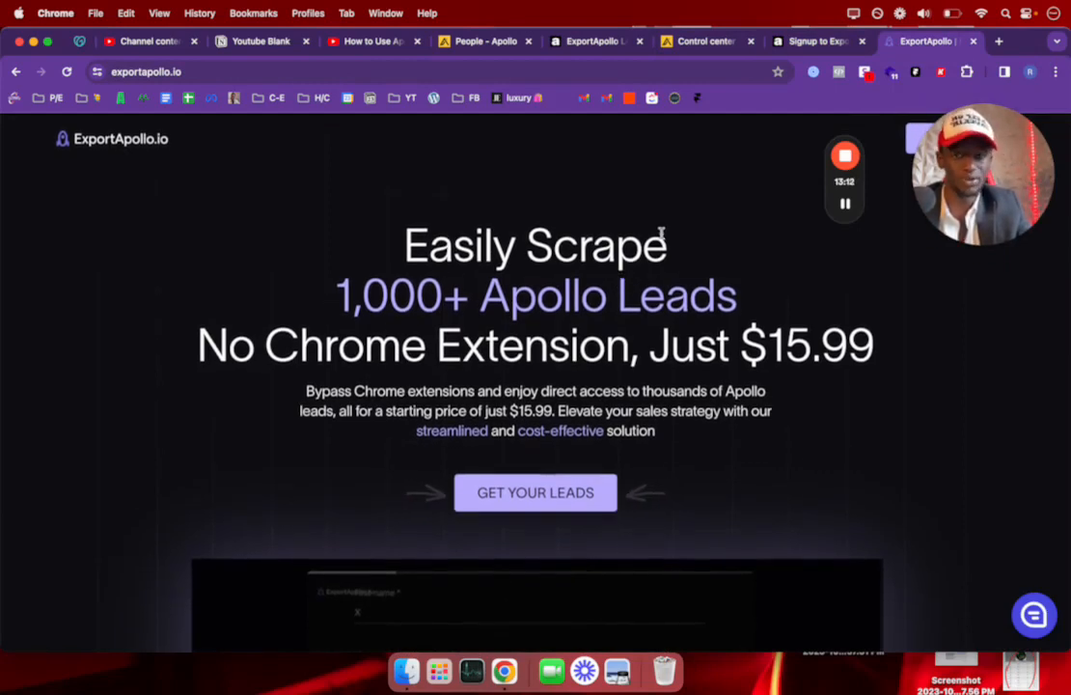
click(797, 45)
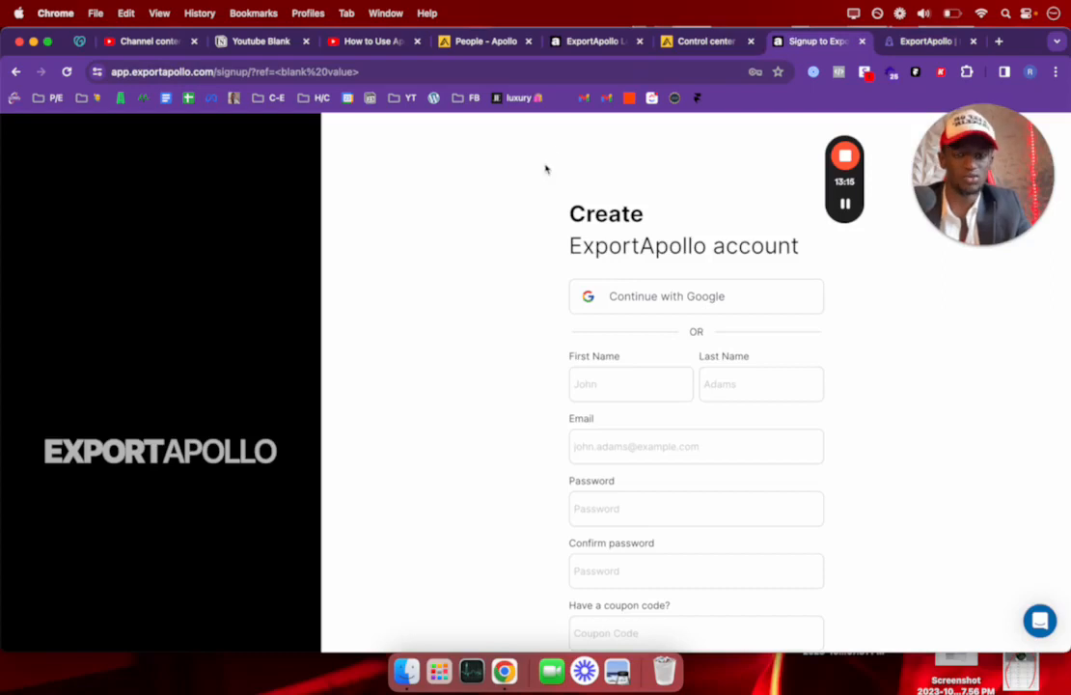
click(700, 44)
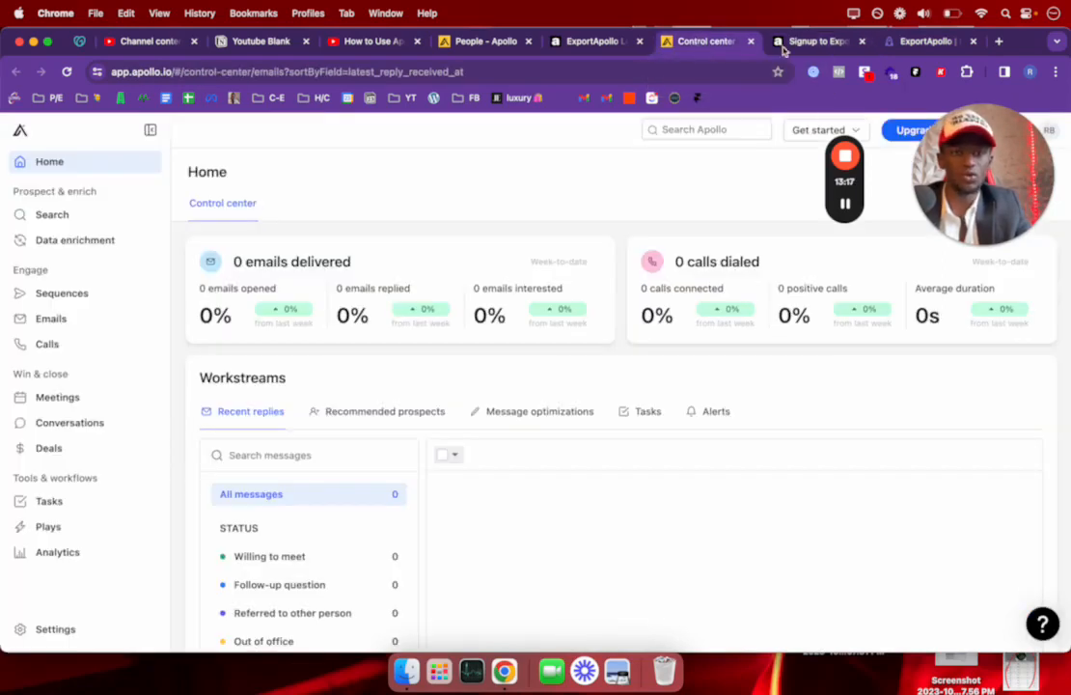
click(787, 49)
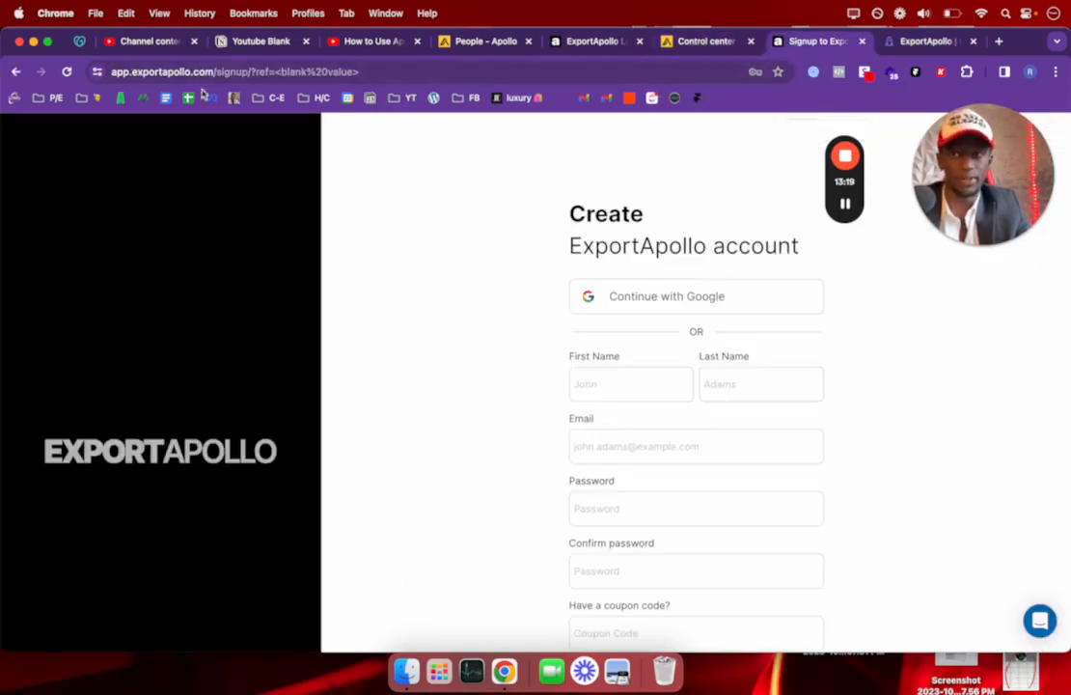
click(703, 41)
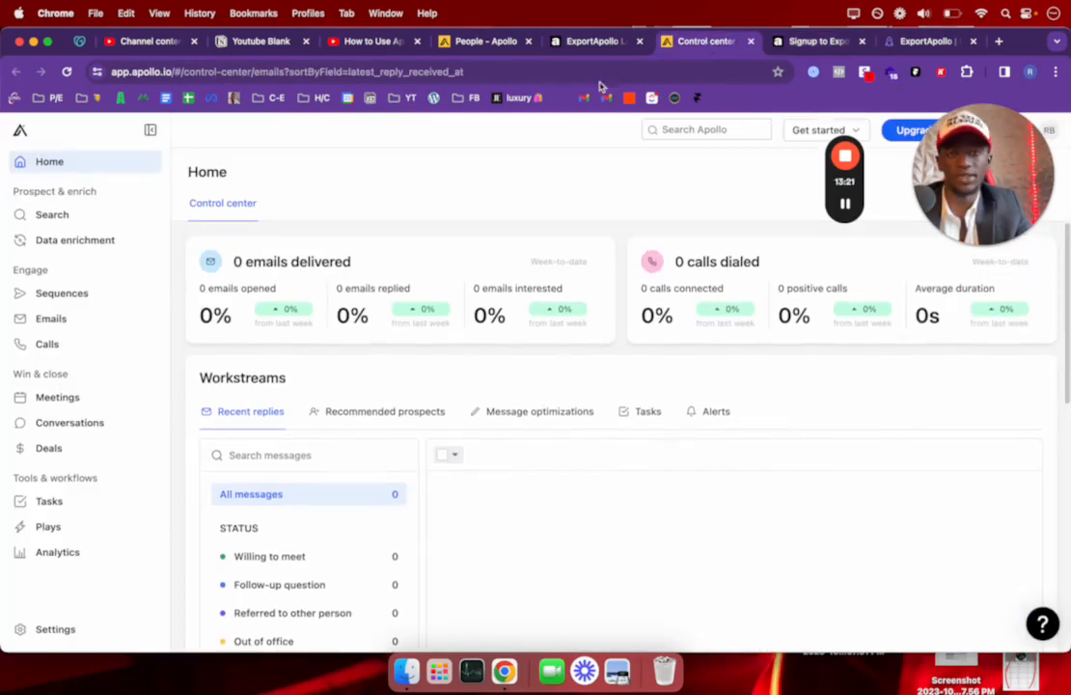
Step: Reorder the browser tabs so Apollo's people search sits beside ExportApollo's scraping credits, and close the ExportApollo sign-up and homepage tabs
drag(490, 42, 594, 48)
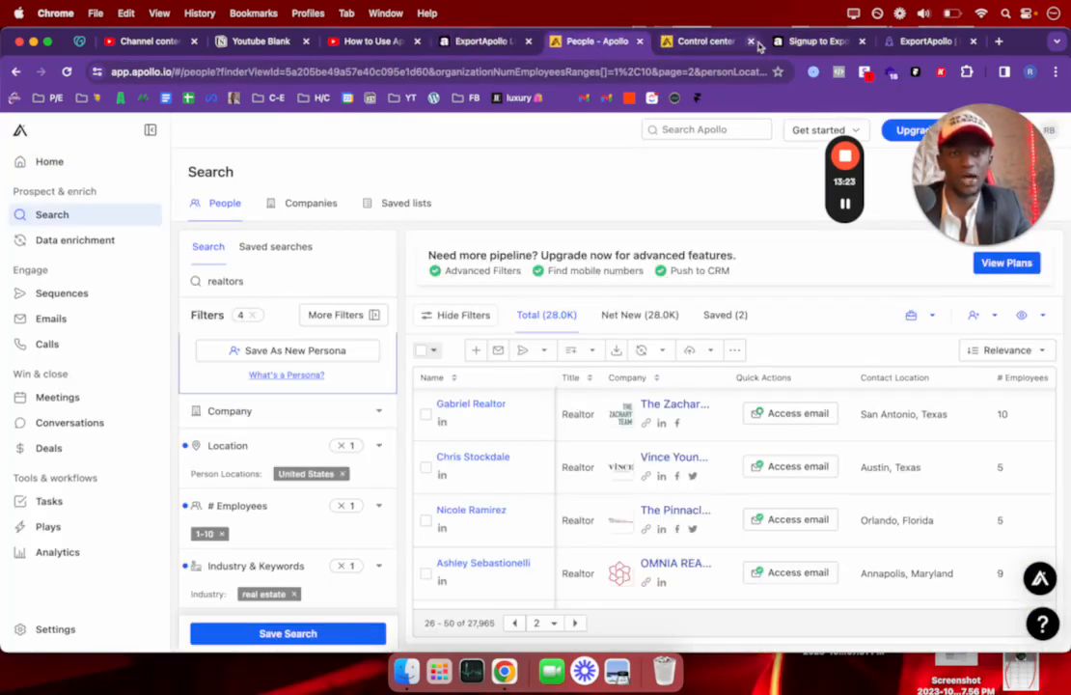
click(786, 48)
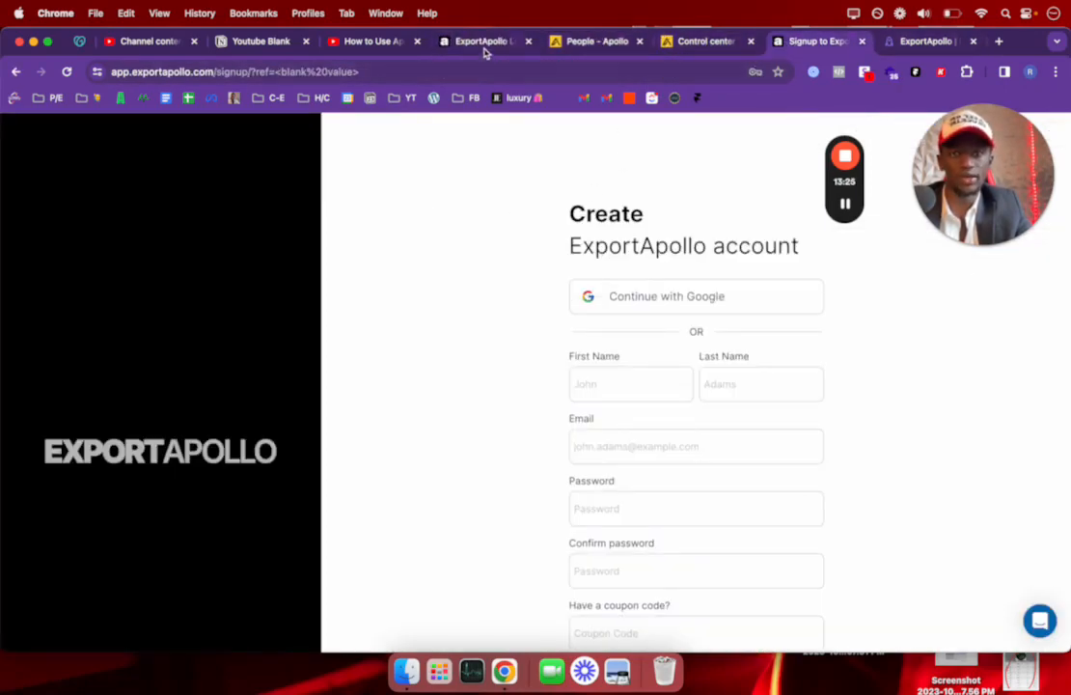
drag(485, 53, 733, 58)
click(862, 42)
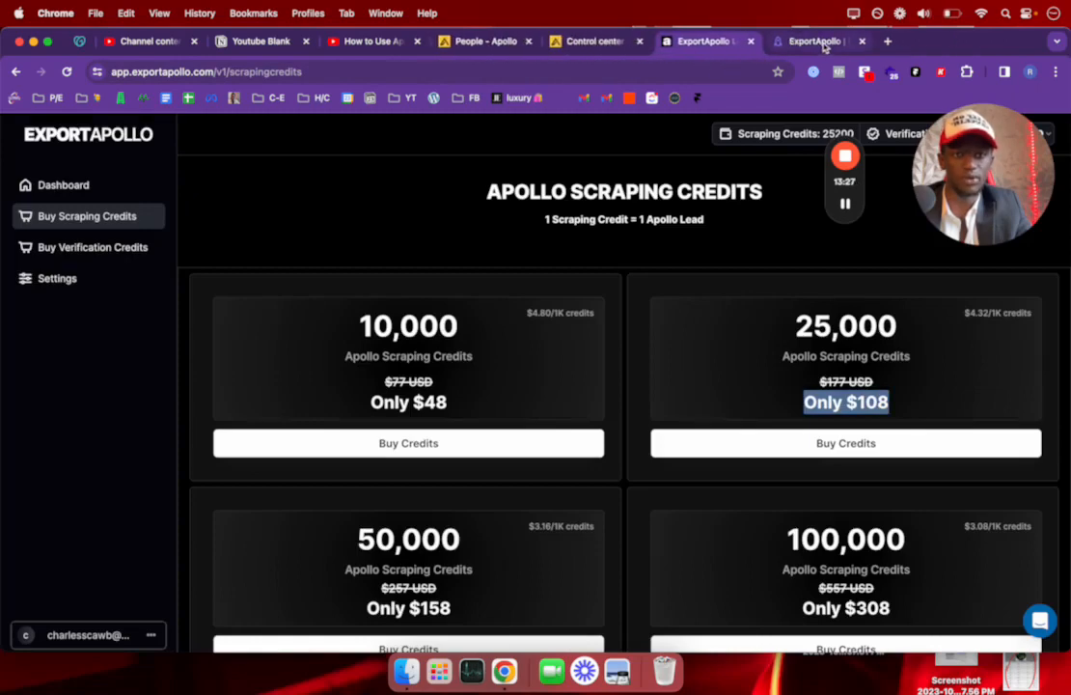
drag(772, 41, 579, 43)
click(758, 42)
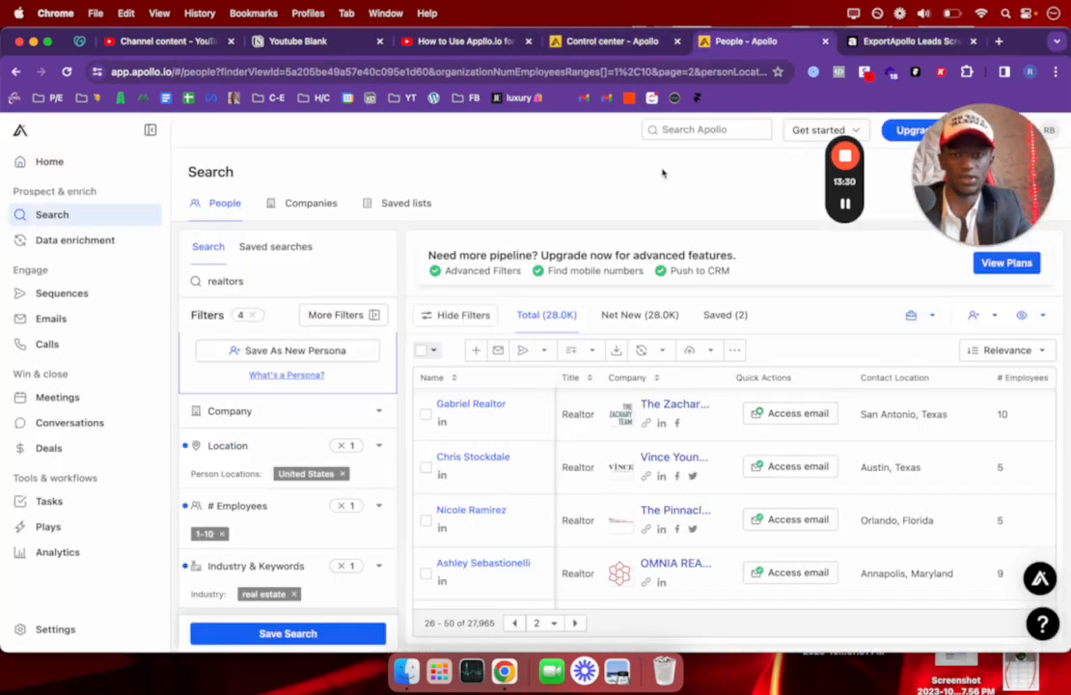
Step: Return to ExportApollo's scraping credit packages and highlight the 25,000-credit amount
click(892, 41)
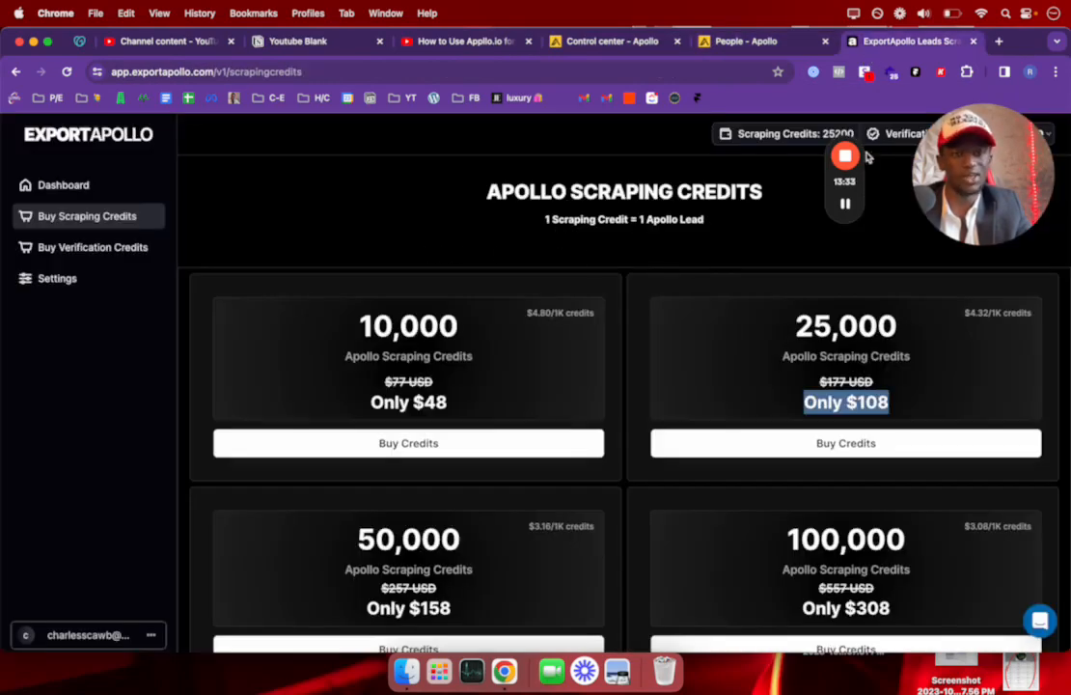
drag(847, 127, 854, 223)
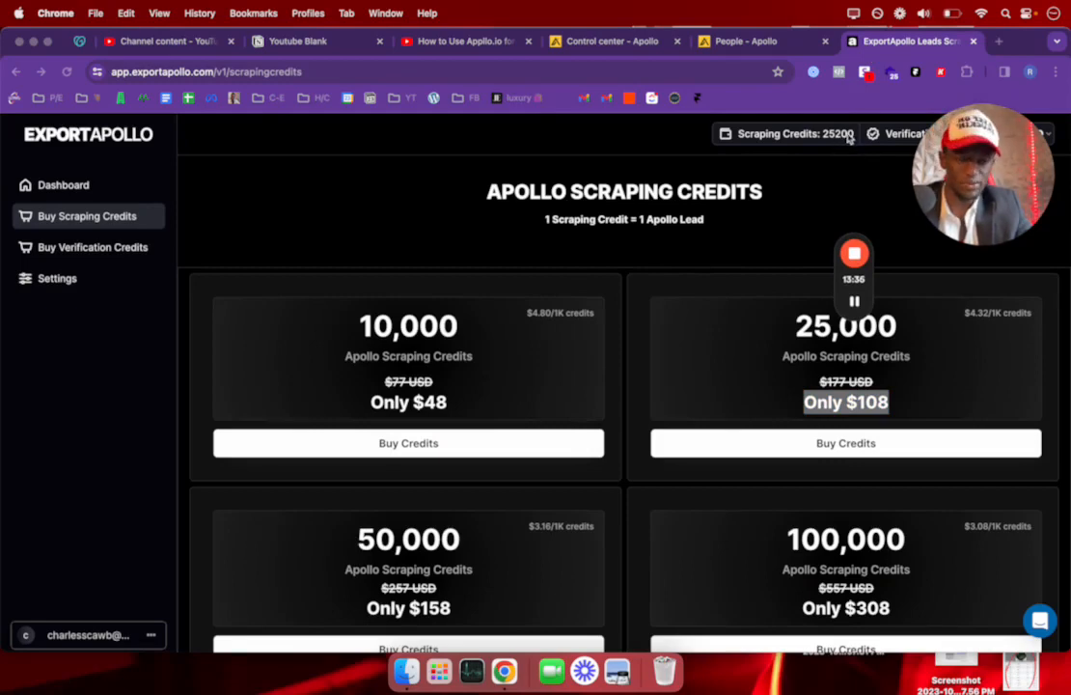
drag(842, 215, 978, 228)
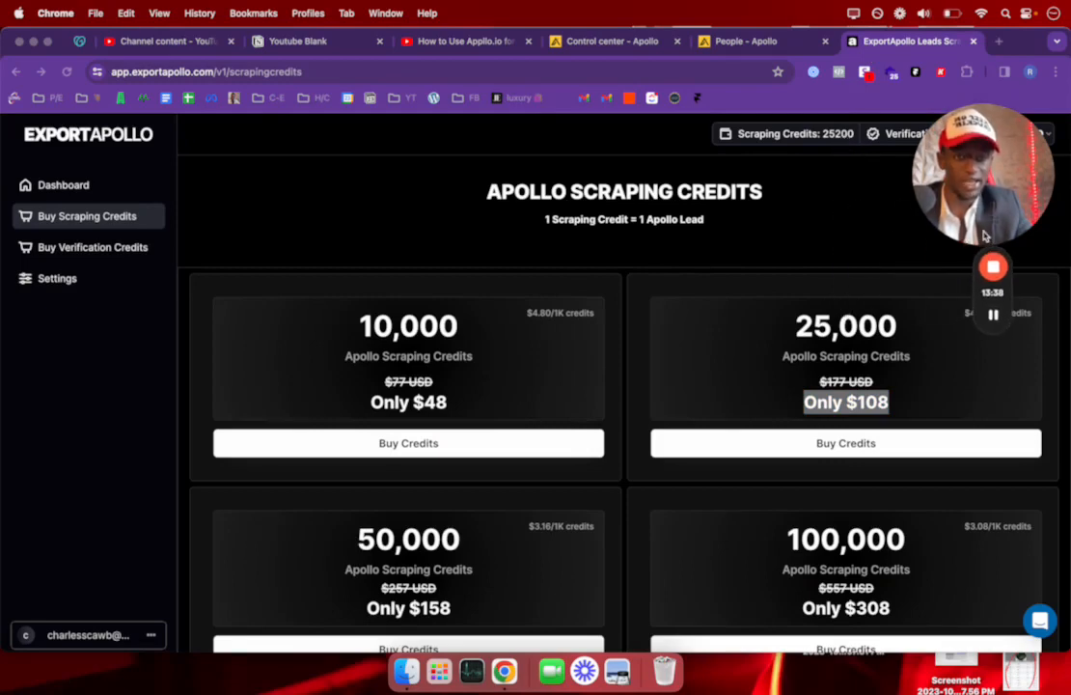
double_click(811, 333)
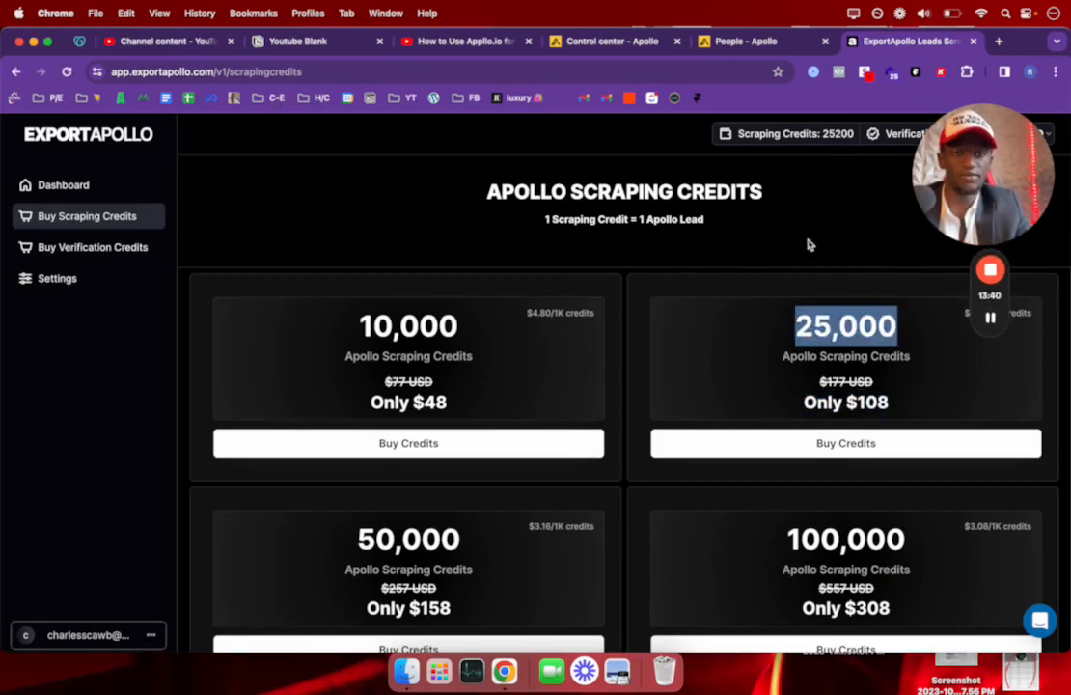
Step: Copy the URL of the filtered realtor people search in Apollo
click(763, 48)
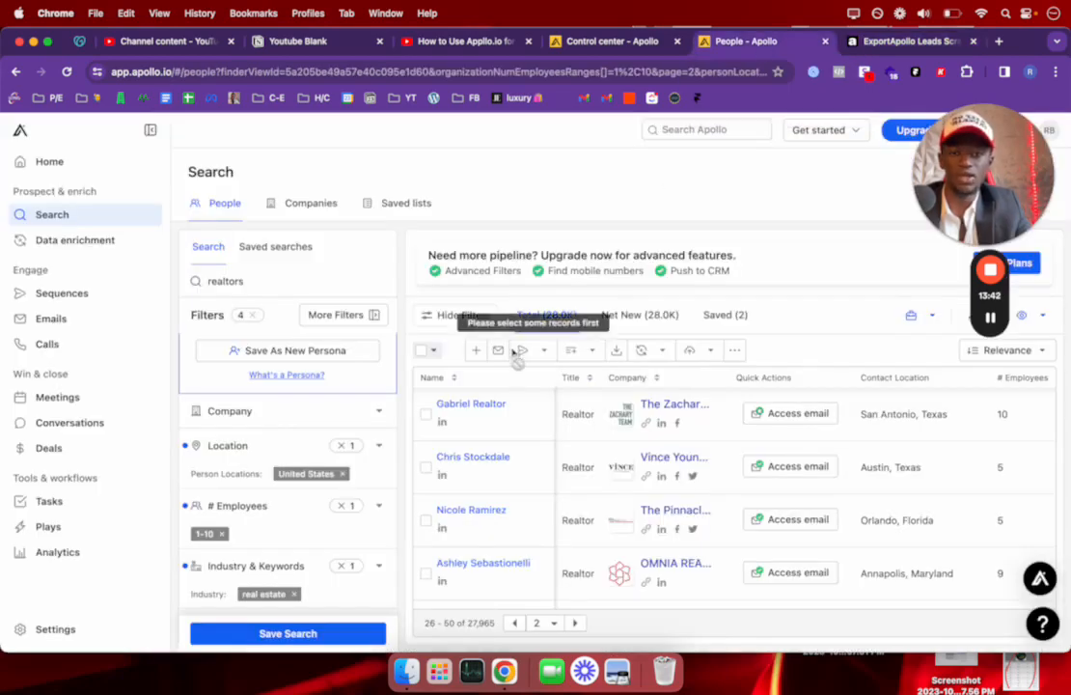
click(555, 72)
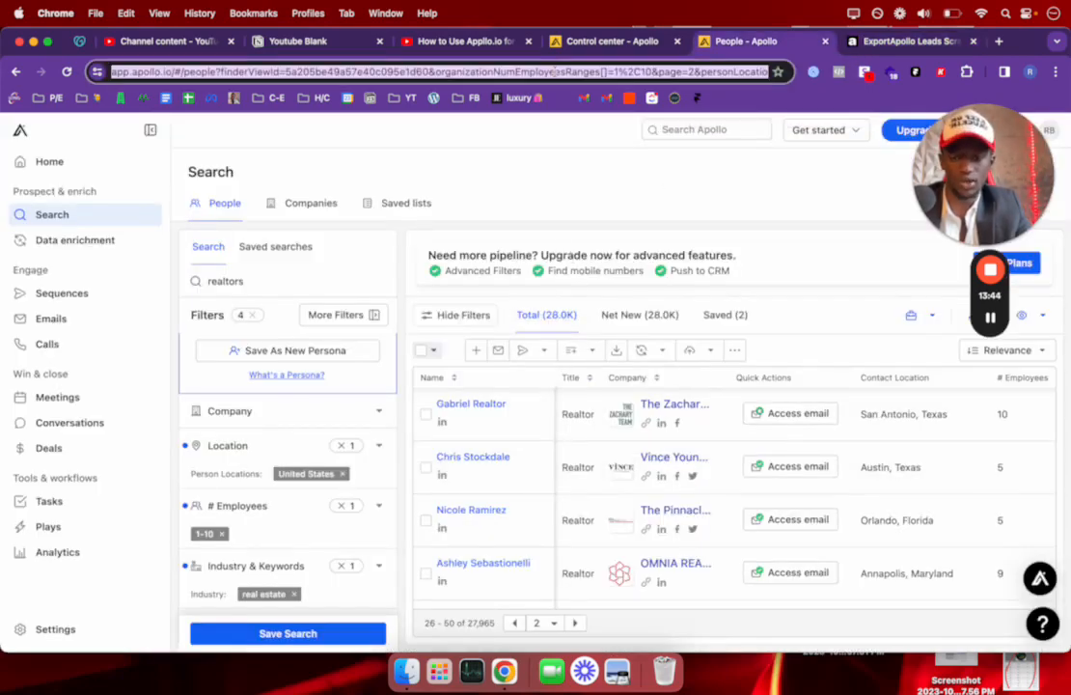
key(super+c)
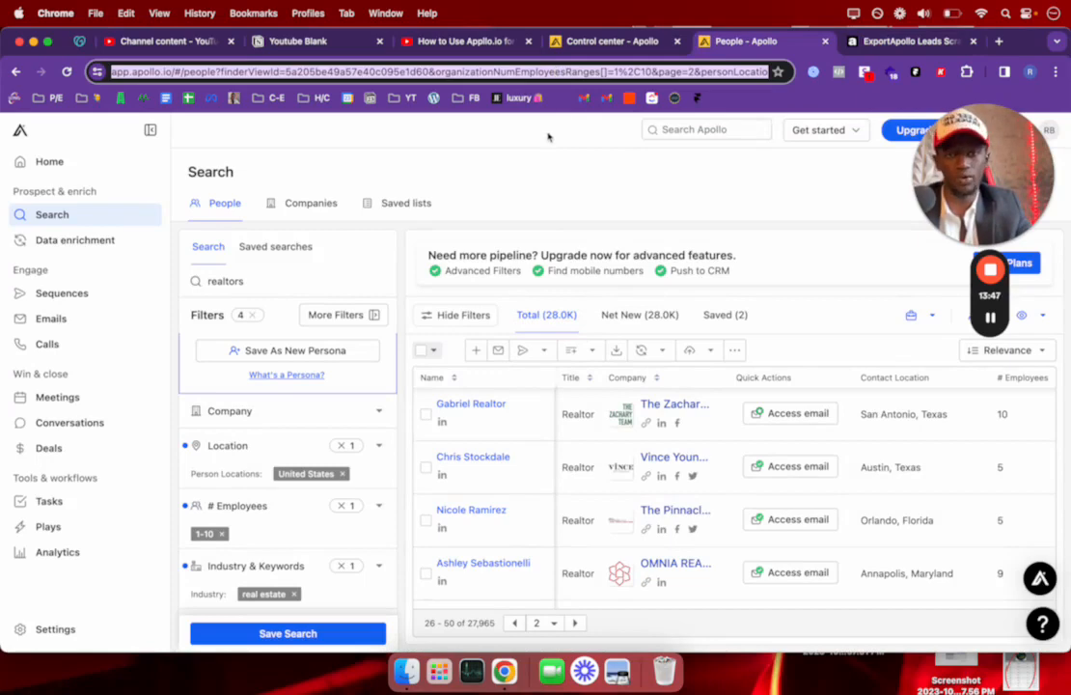
Step: Open the Apollo Scraper form on the ExportApollo dashboard, look over its fields and recheck the realtor results in Apollo
click(855, 41)
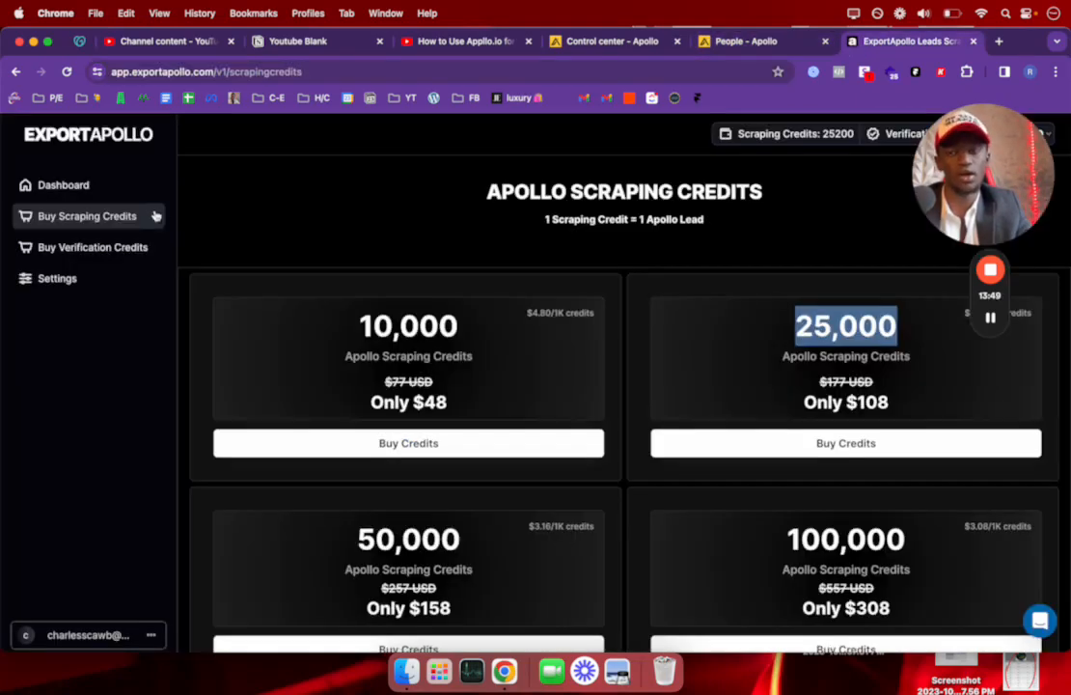
click(126, 188)
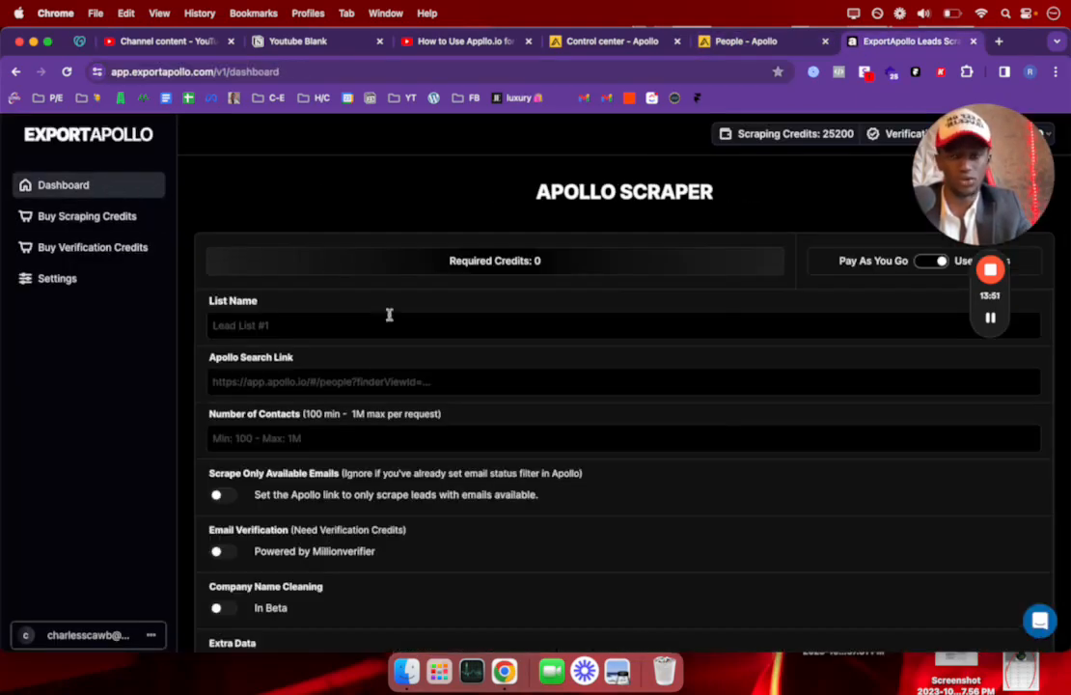
scroll(394, 328, down, 3)
scroll(392, 325, up, 3)
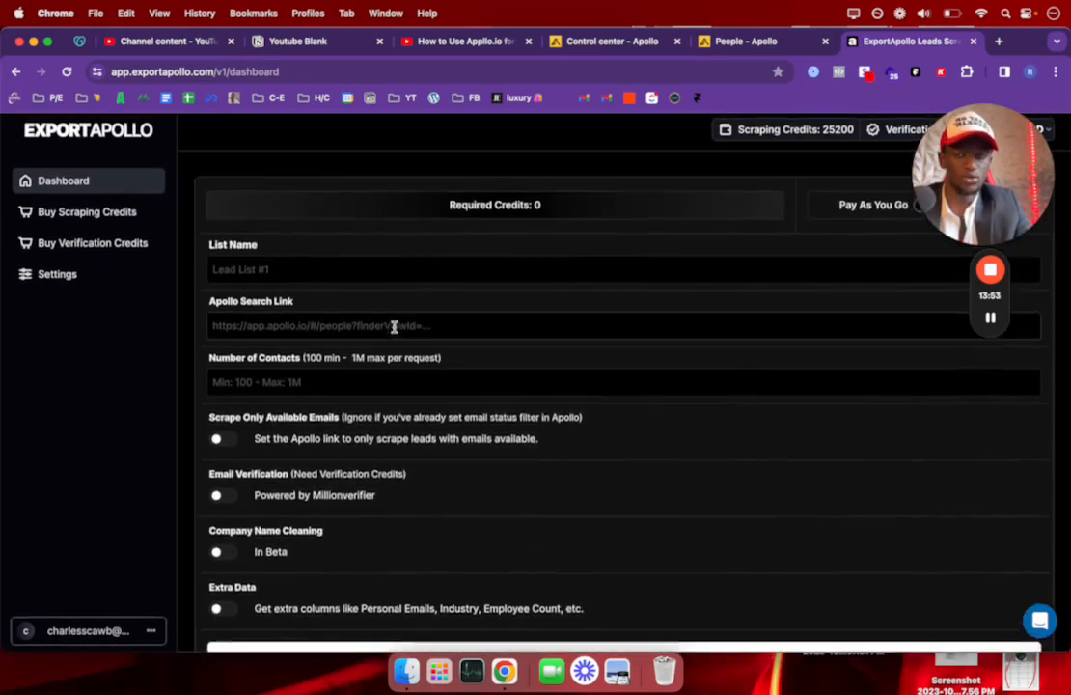
click(747, 42)
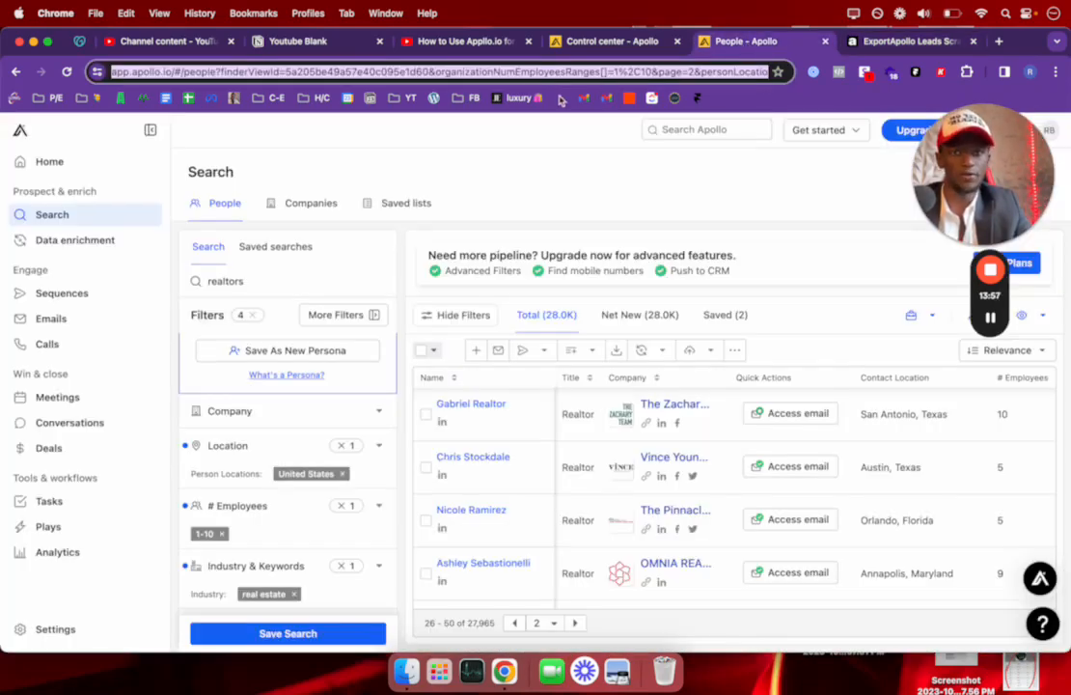
scroll(444, 540, up, 3)
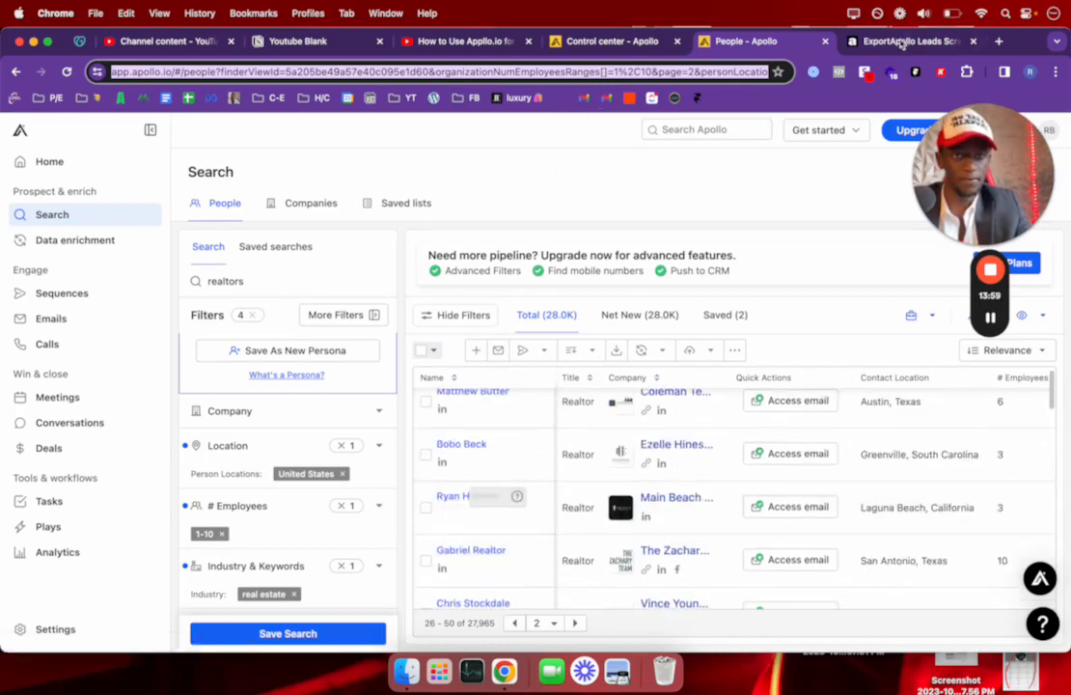
Step: Name the new lead list realtorsYt in ExportApollo's Apollo Scraper form
key(ctrl+Tab)
click(326, 331)
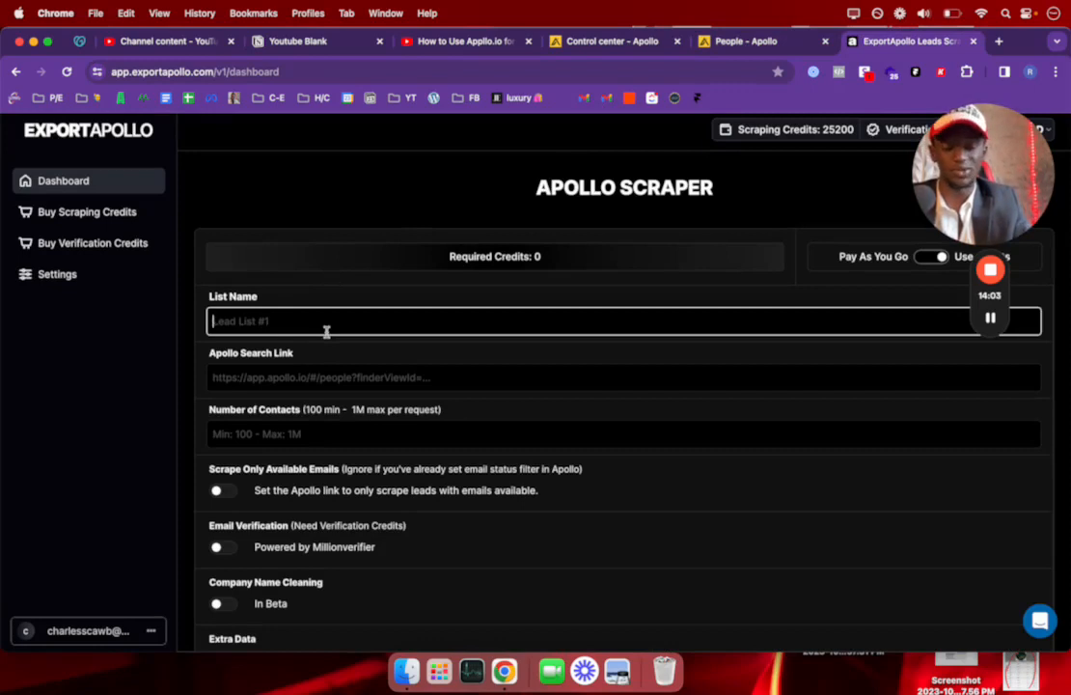
text(realtor)
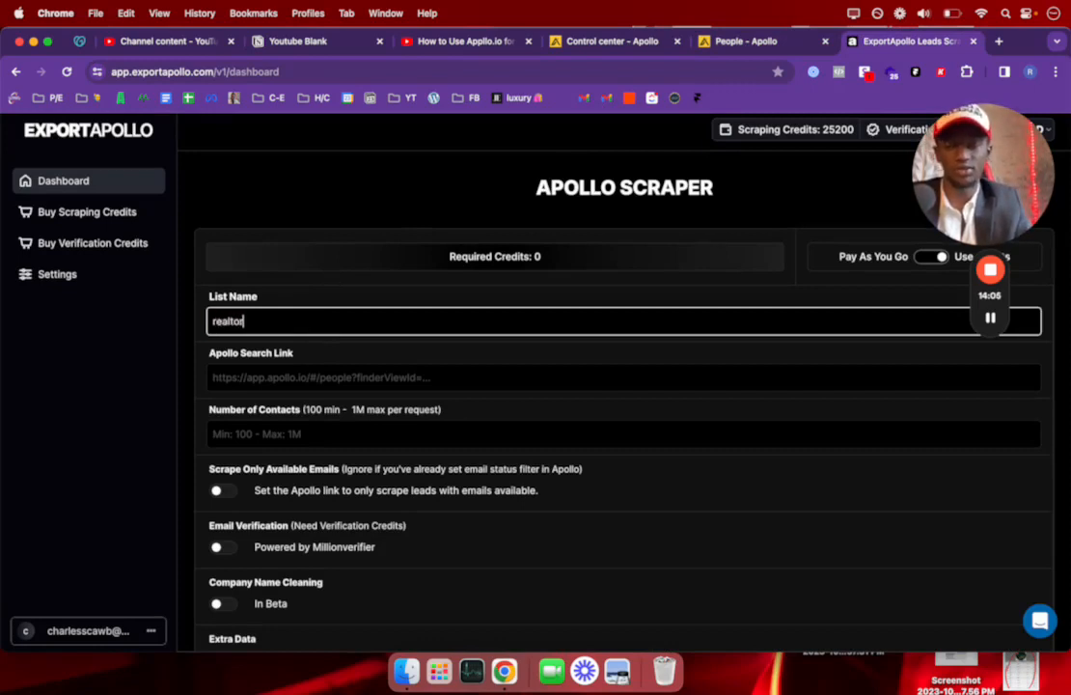
text(sYt)
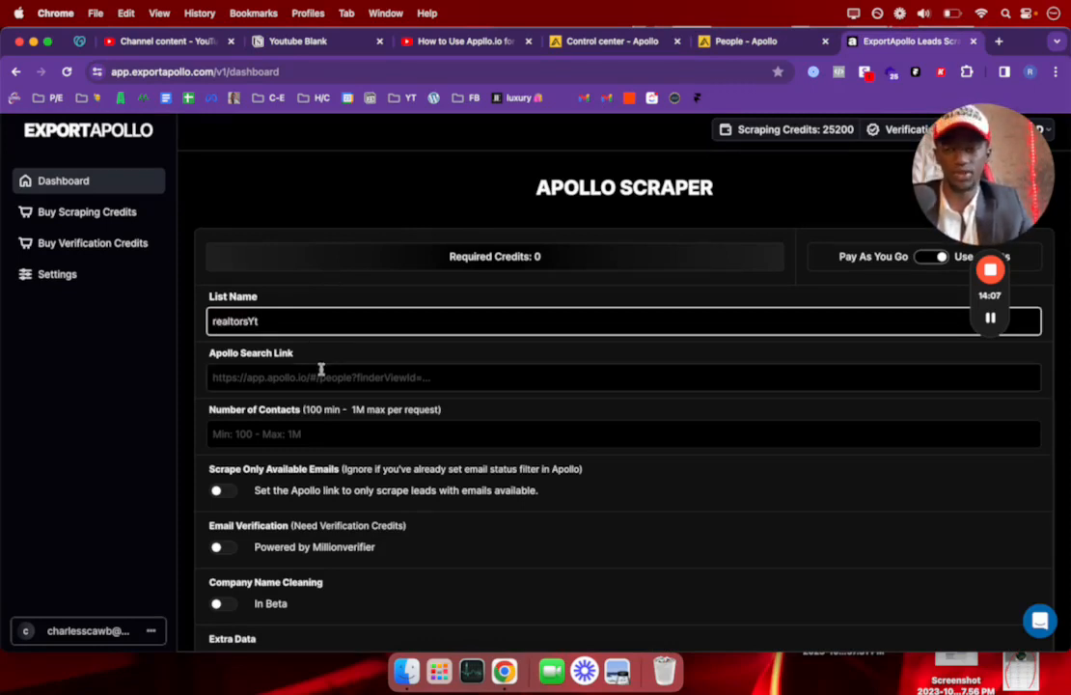
Step: Paste the copied people search URL as the Apollo search link and set the number of contacts to 1000
click(333, 371)
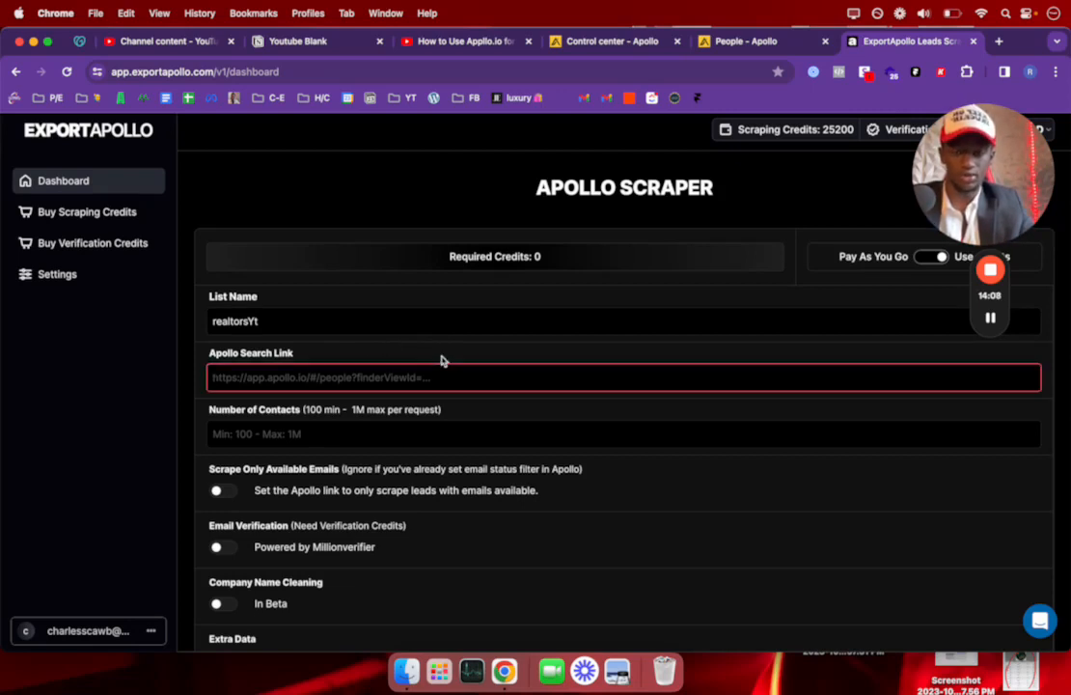
key(super+v)
click(391, 437)
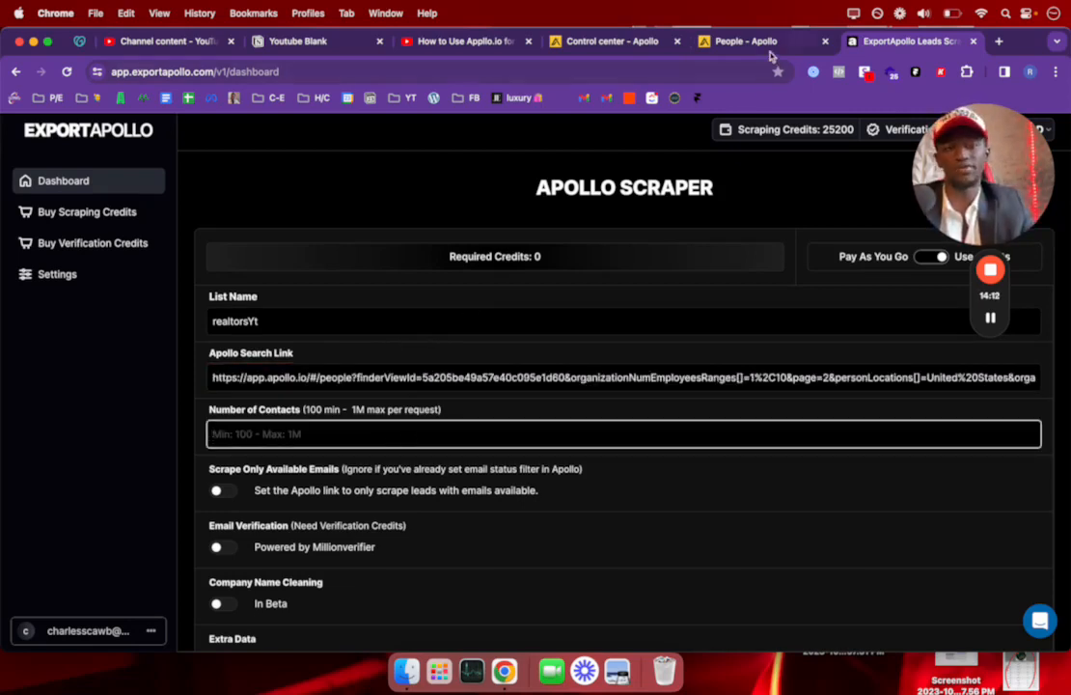
text(1000)
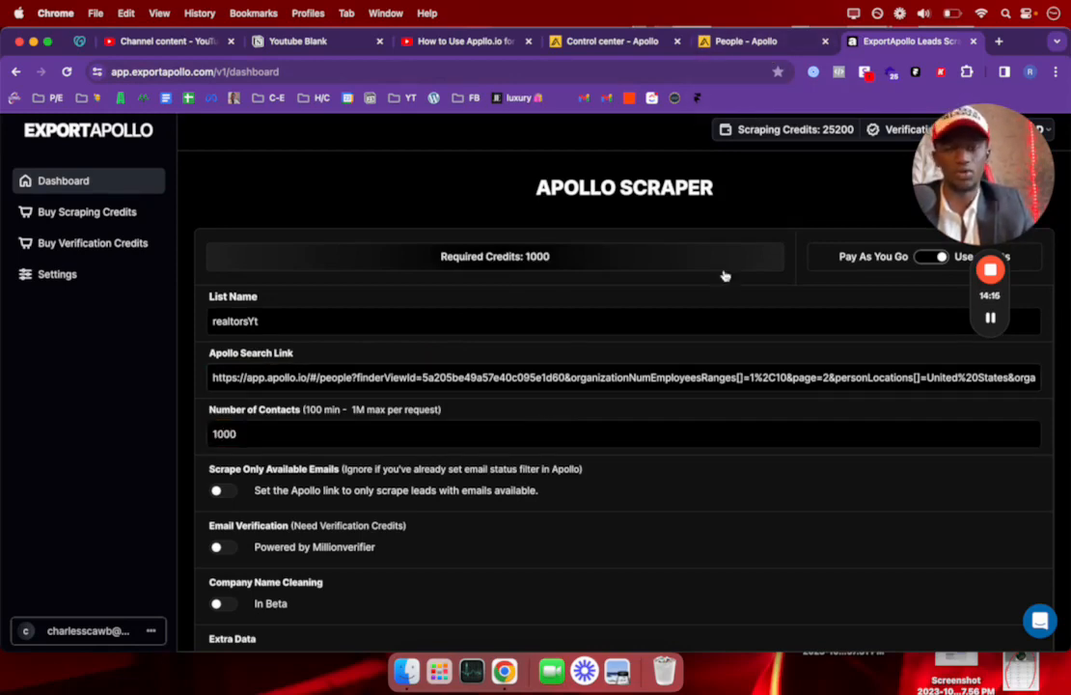
scroll(724, 276, up, 1)
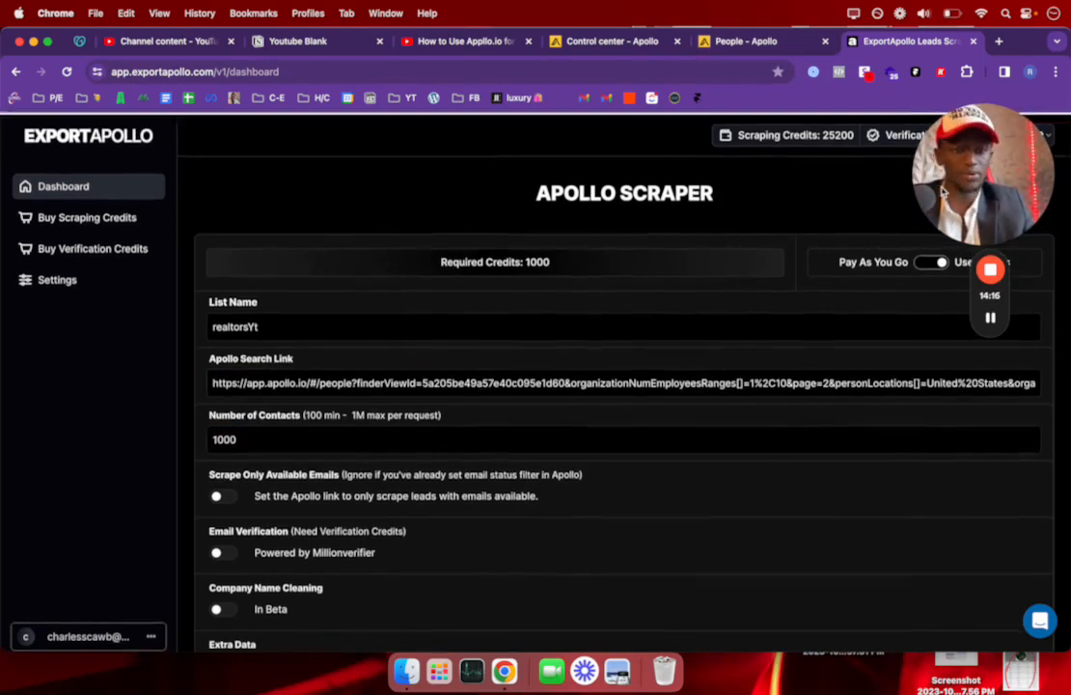
drag(967, 184, 694, 164)
drag(994, 255, 995, 337)
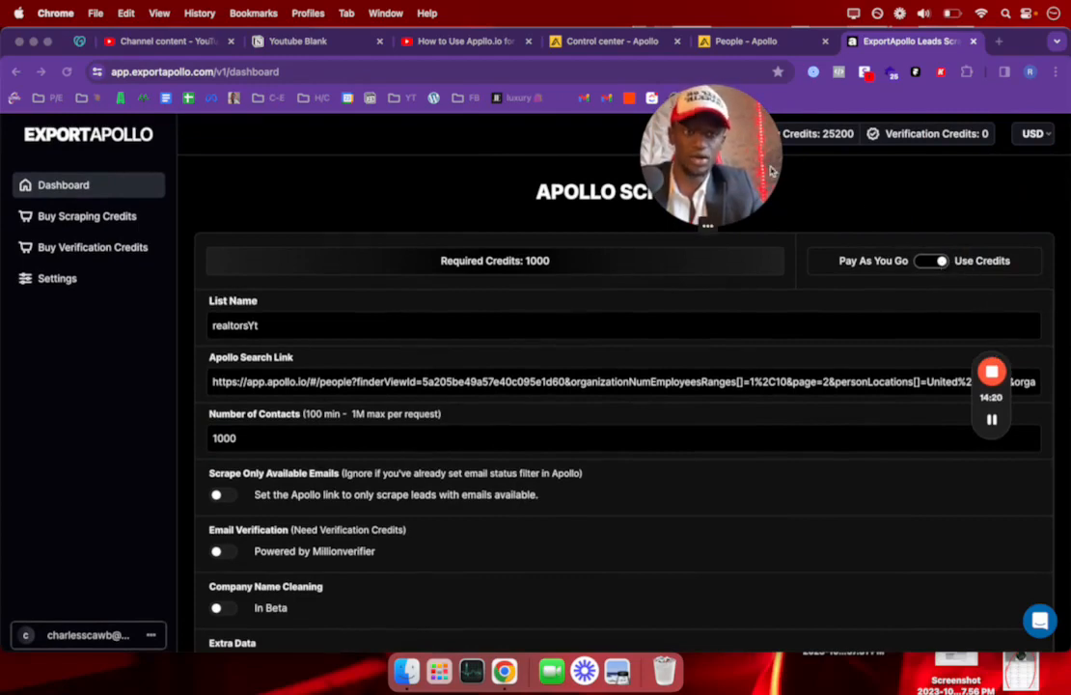
drag(769, 166, 600, 104)
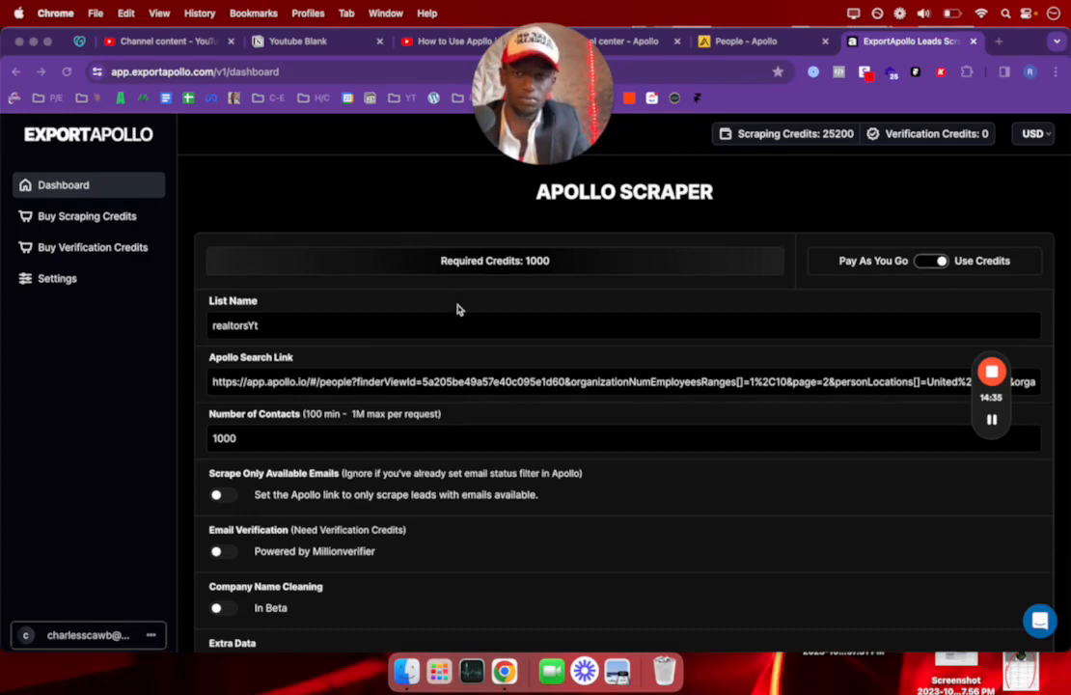
Step: Check the Pay As You Go price, return to Use Credits, and review the scraper's email, verification, cleaning and extra data options
click(940, 260)
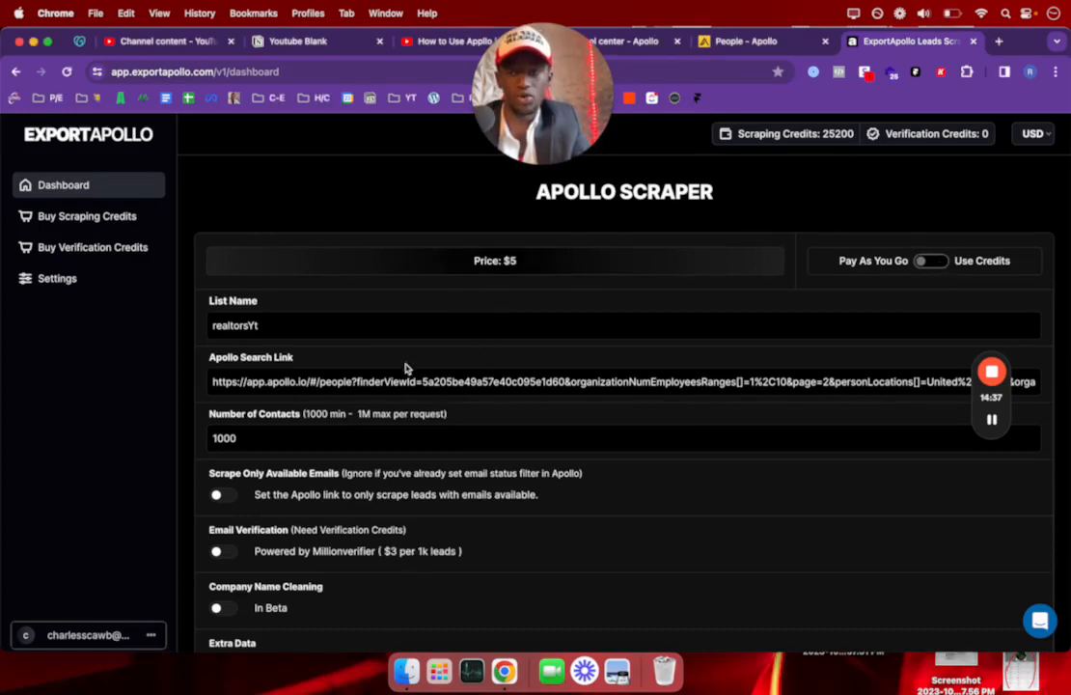
click(941, 261)
scroll(617, 289, down, 1)
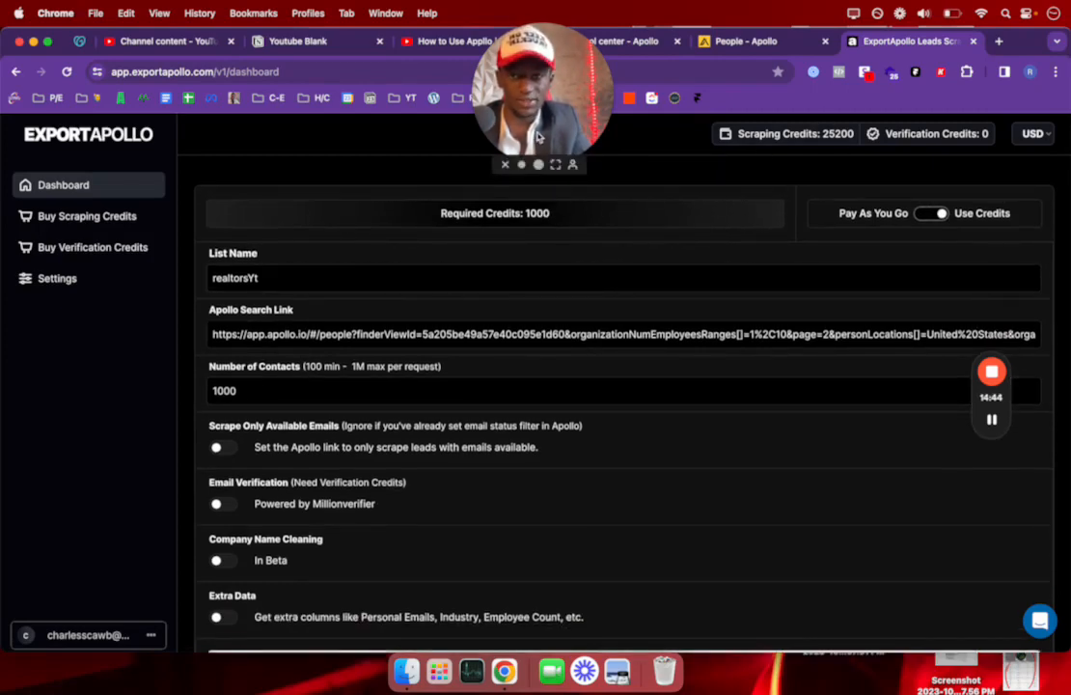
scroll(270, 372, down, 1)
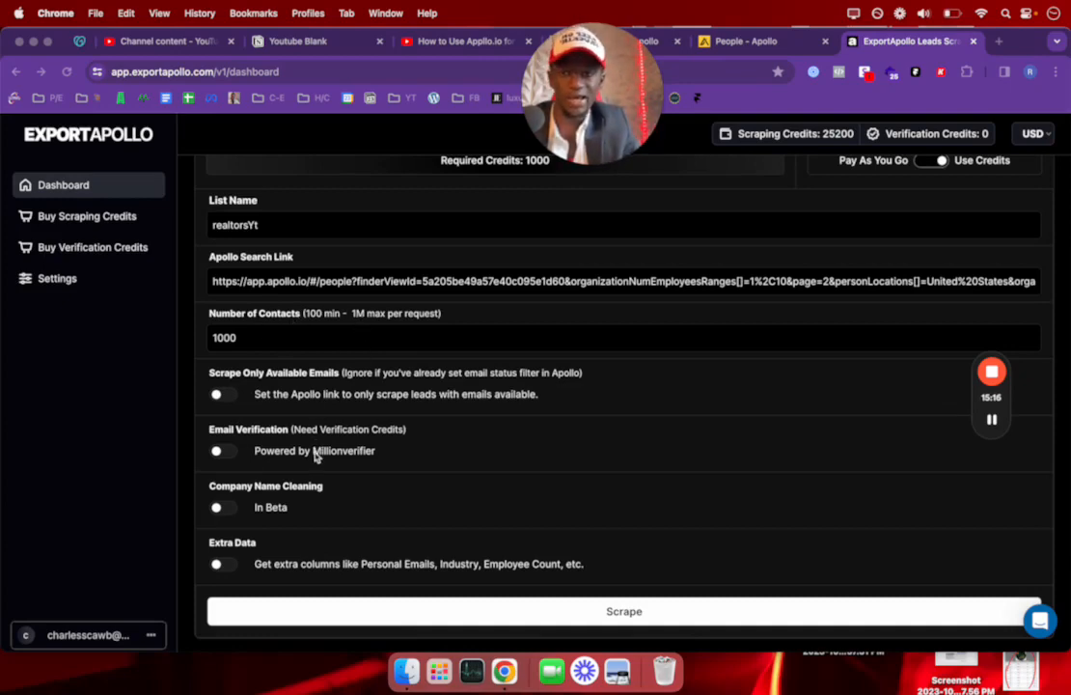
scroll(315, 456, up, 3)
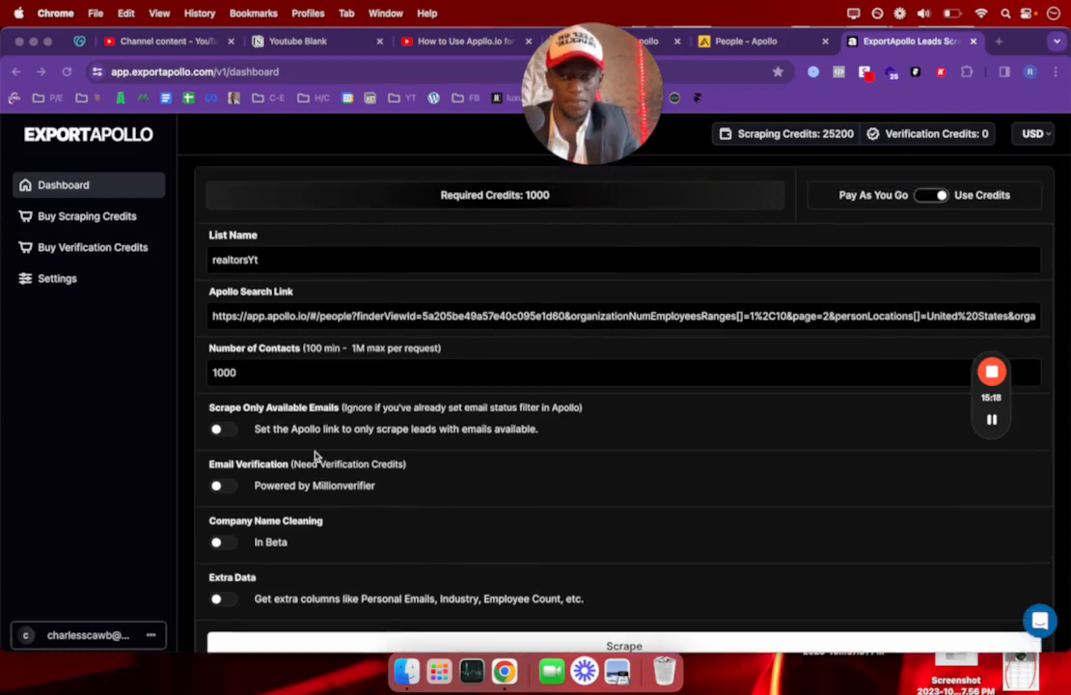
Step: Turn on Extra Data in the Apollo Scraper form to get columns like personal emails, industry and employee count
scroll(314, 456, down, 2)
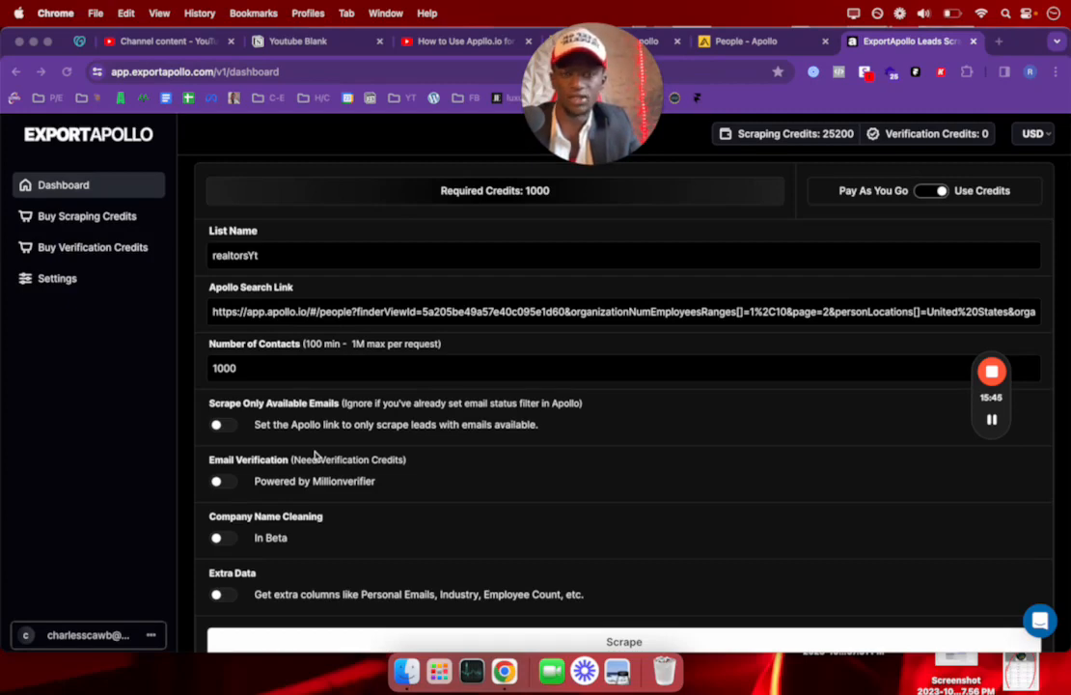
scroll(315, 455, down, 3)
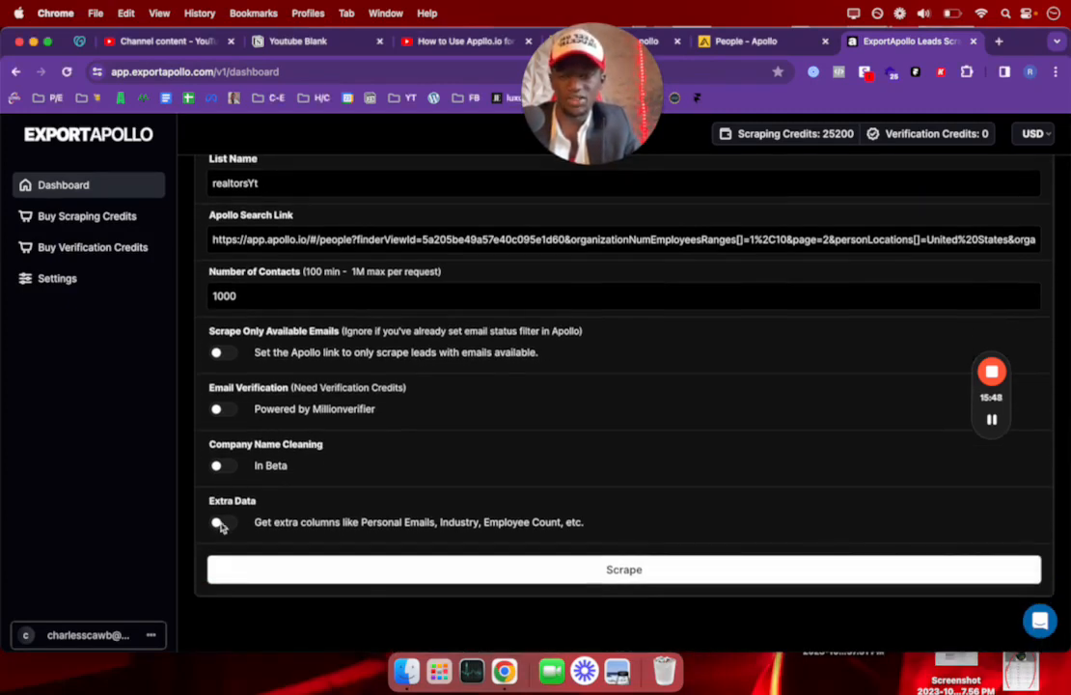
click(223, 523)
scroll(261, 484, up, 2)
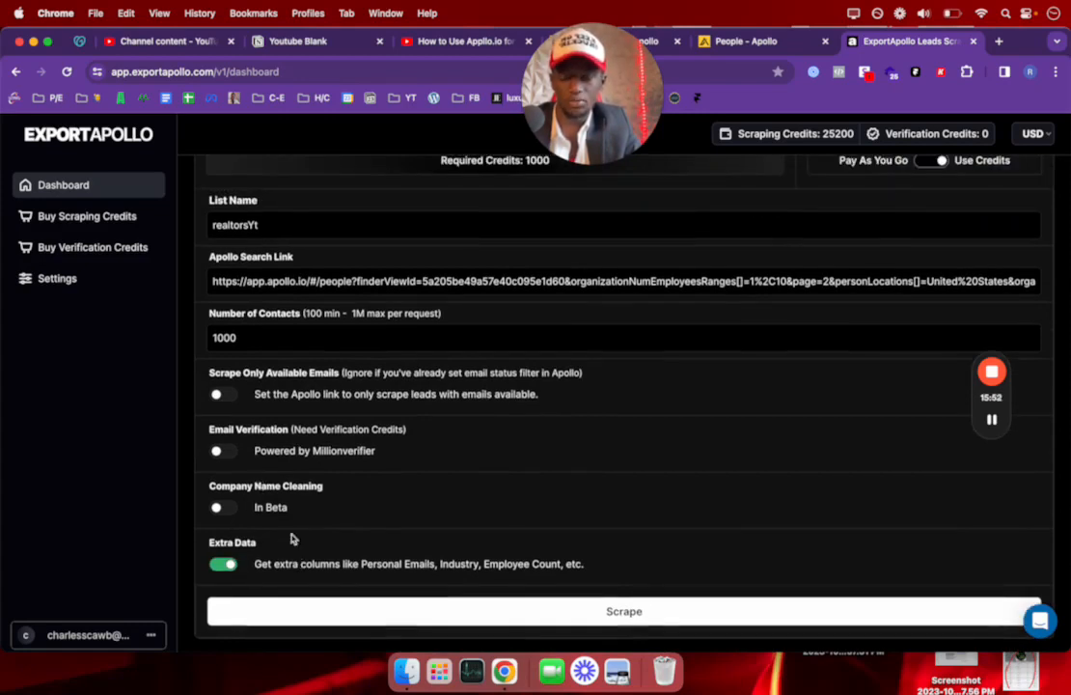
Step: Set the number of contacts for the realtorsYt list to 100
scroll(262, 343, up, 1)
click(262, 352)
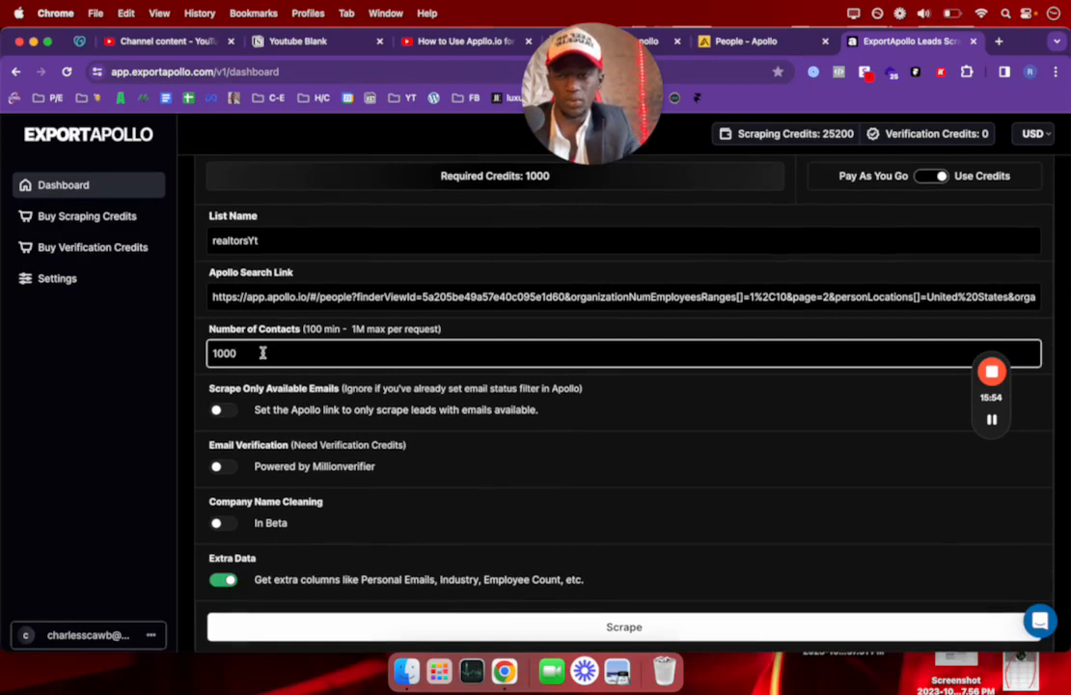
key(BackSpace)
click(364, 383)
scroll(400, 386, up, 2)
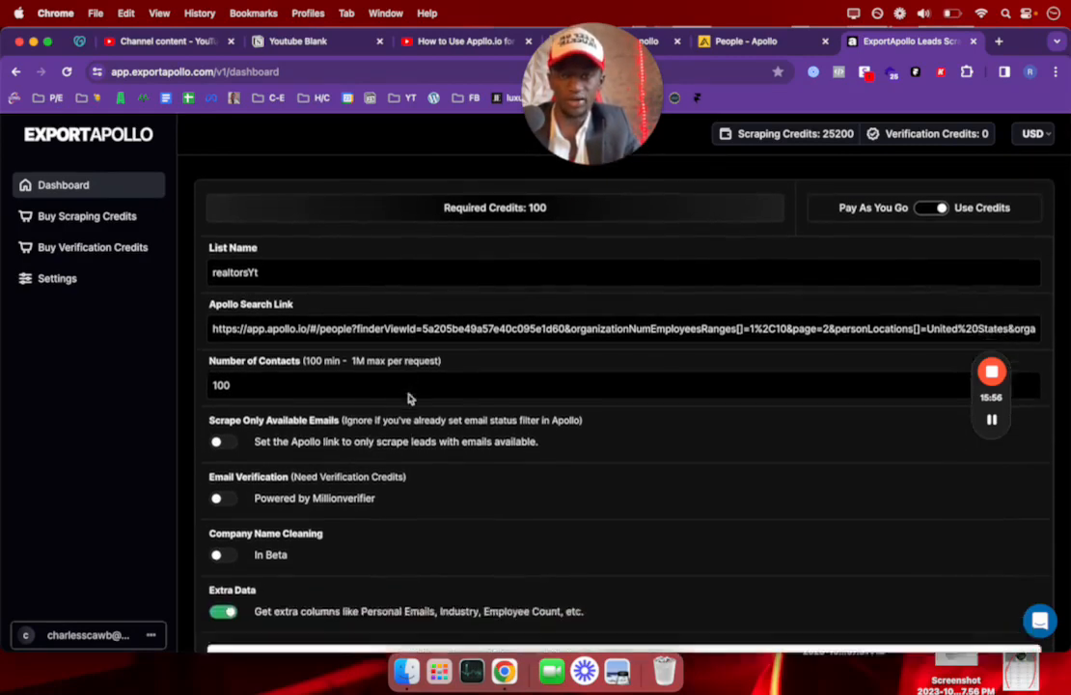
Step: Enable Scrape Only Available Emails for the realtorsYt list and look over the completed scraper form
scroll(408, 397, down, 3)
scroll(411, 400, up, 4)
scroll(407, 395, down, 2)
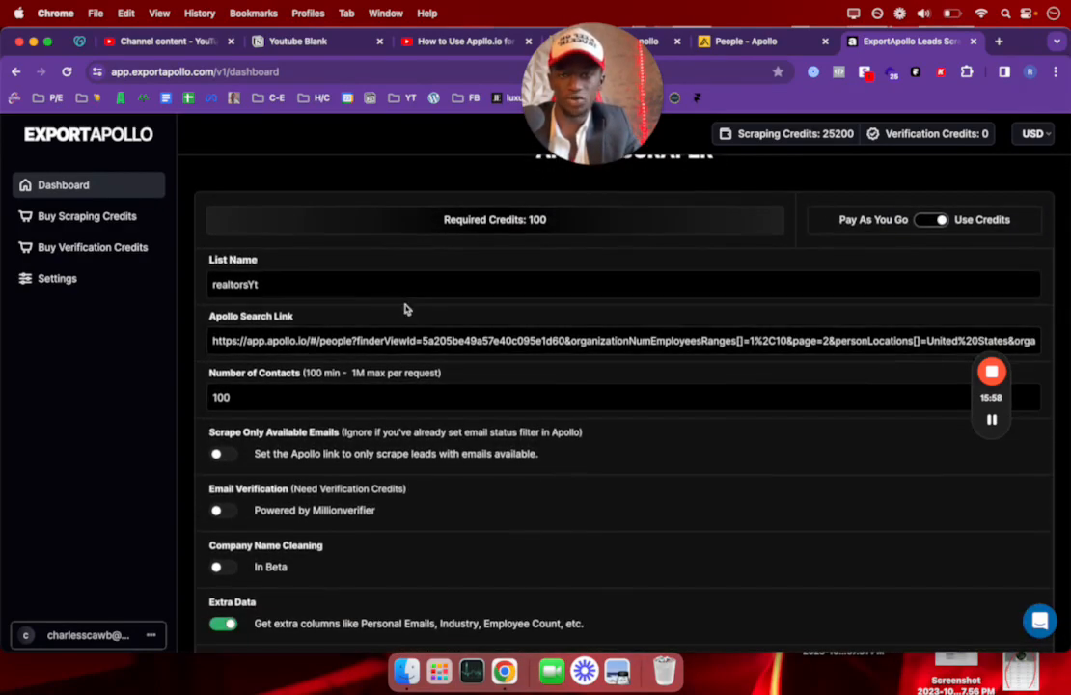
scroll(368, 301, down, 1)
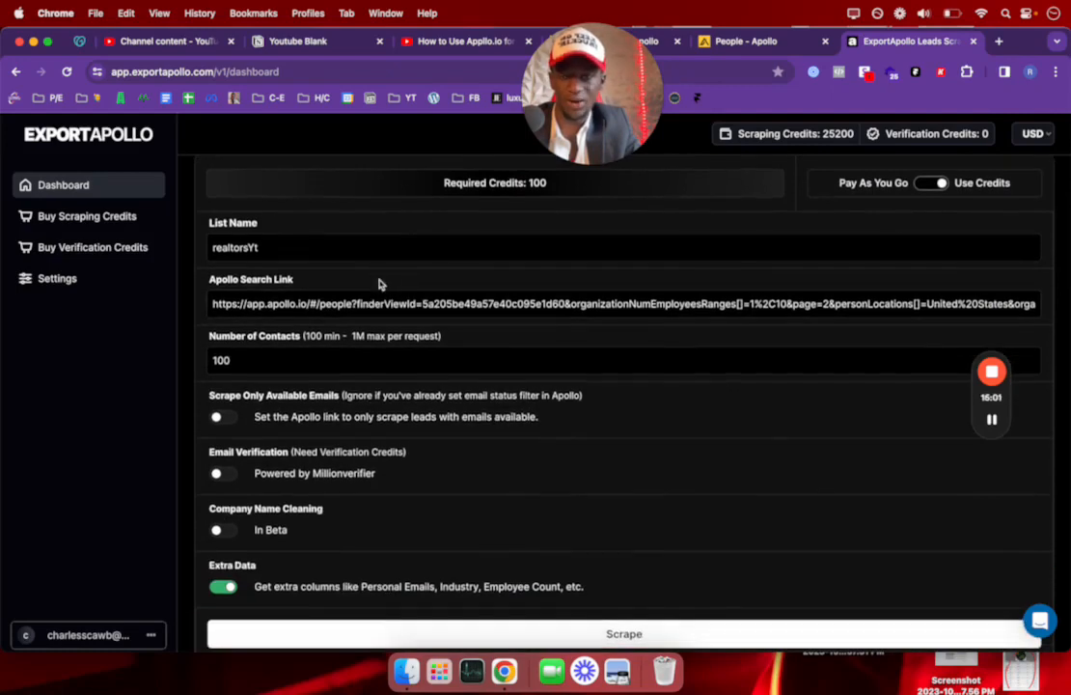
scroll(367, 283, up, 1)
scroll(324, 347, down, 3)
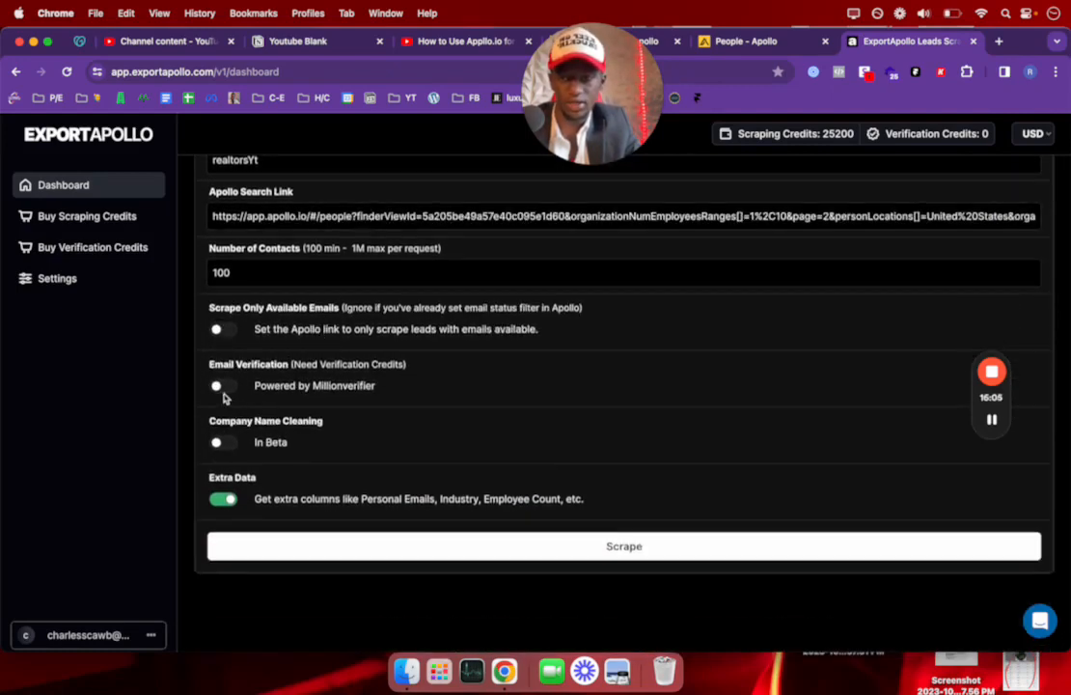
scroll(223, 396, up, 1)
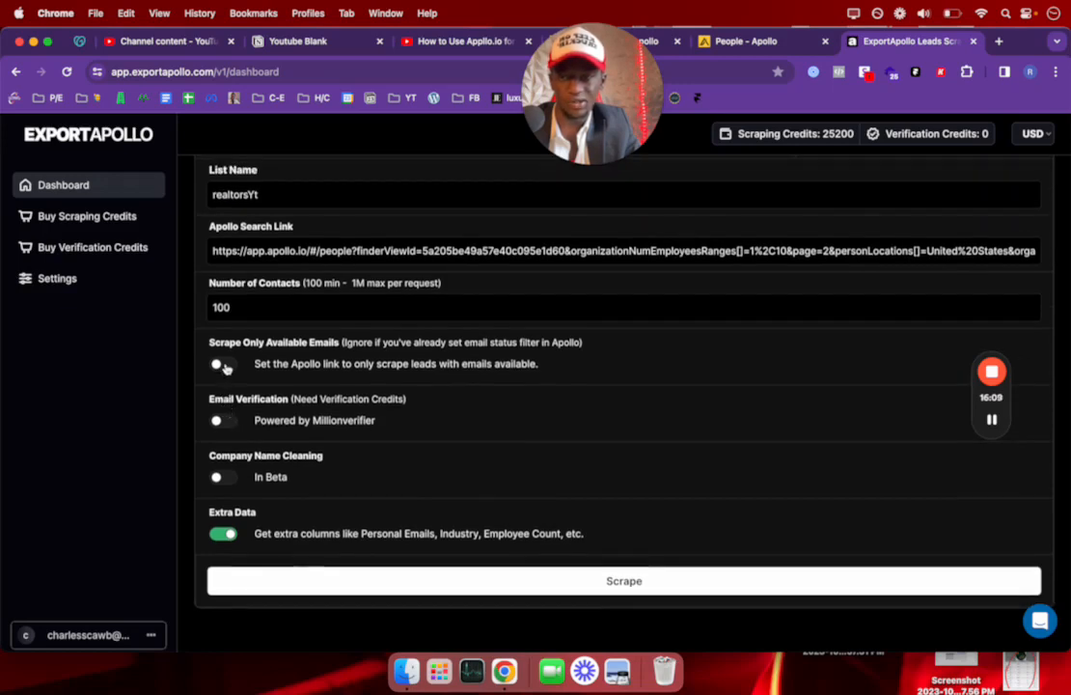
click(221, 365)
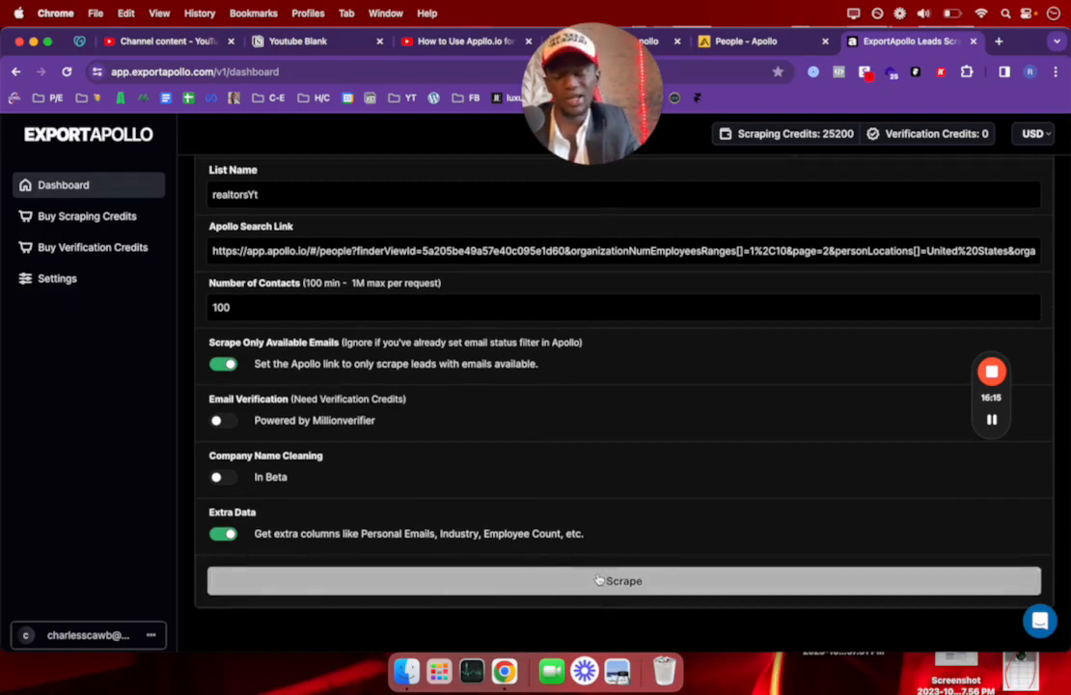
scroll(576, 543, up, 1)
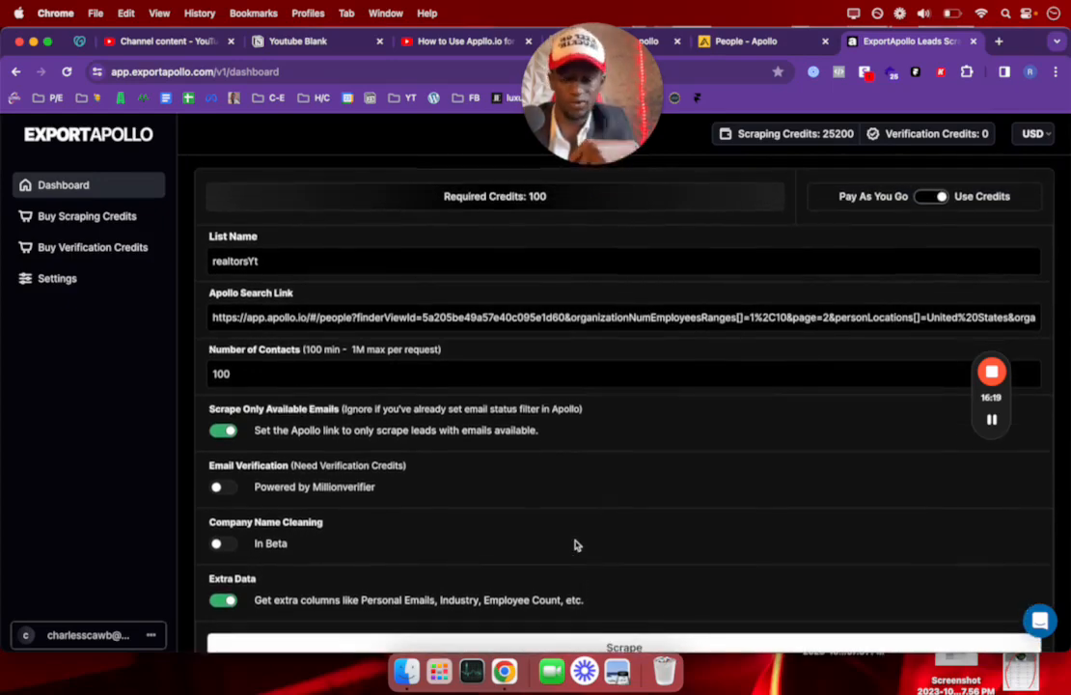
scroll(565, 564, down, 1)
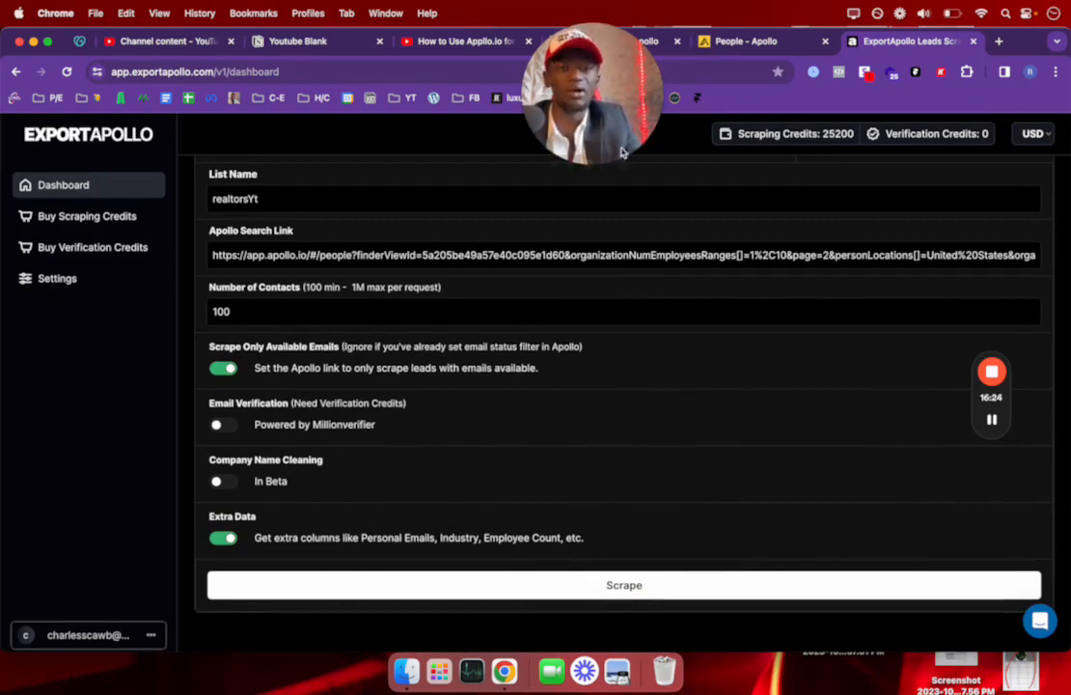
Step: Look through the realtor results and their columns in Apollo's people search, and return to the ExportApollo form
drag(616, 137, 931, 187)
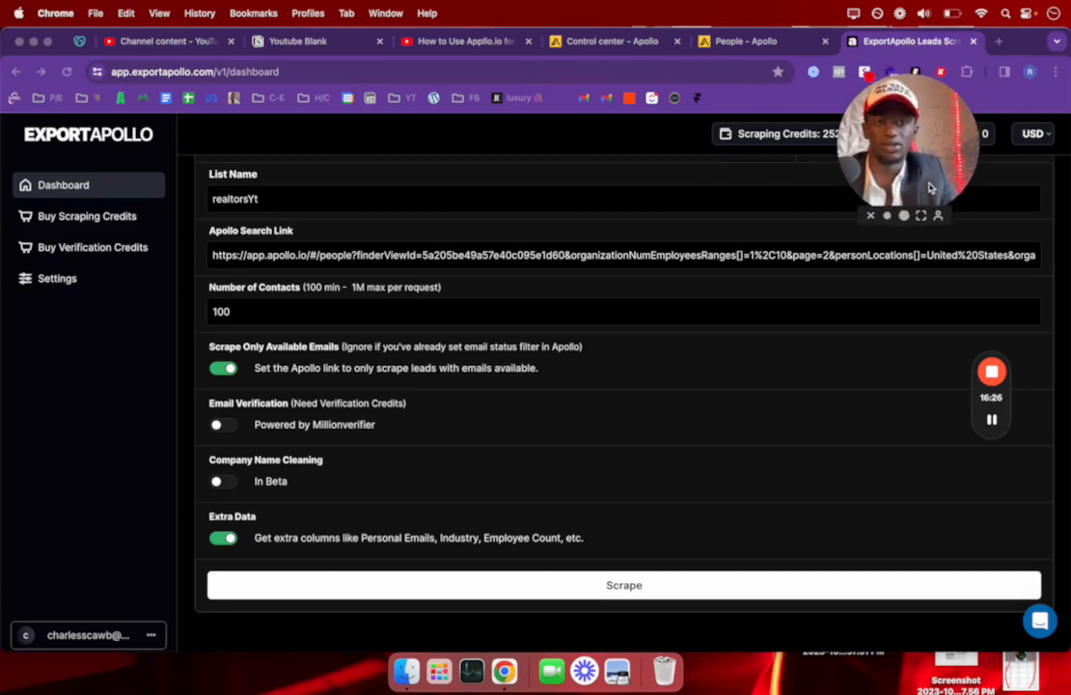
click(796, 46)
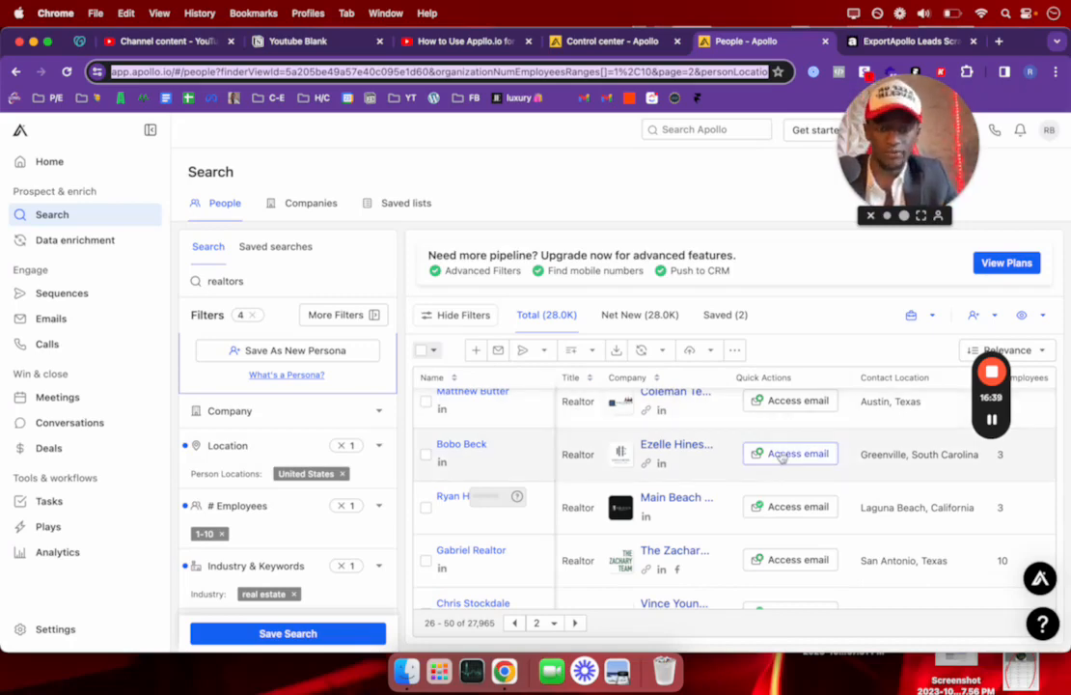
scroll(778, 454, down, 2)
scroll(782, 457, down, 5)
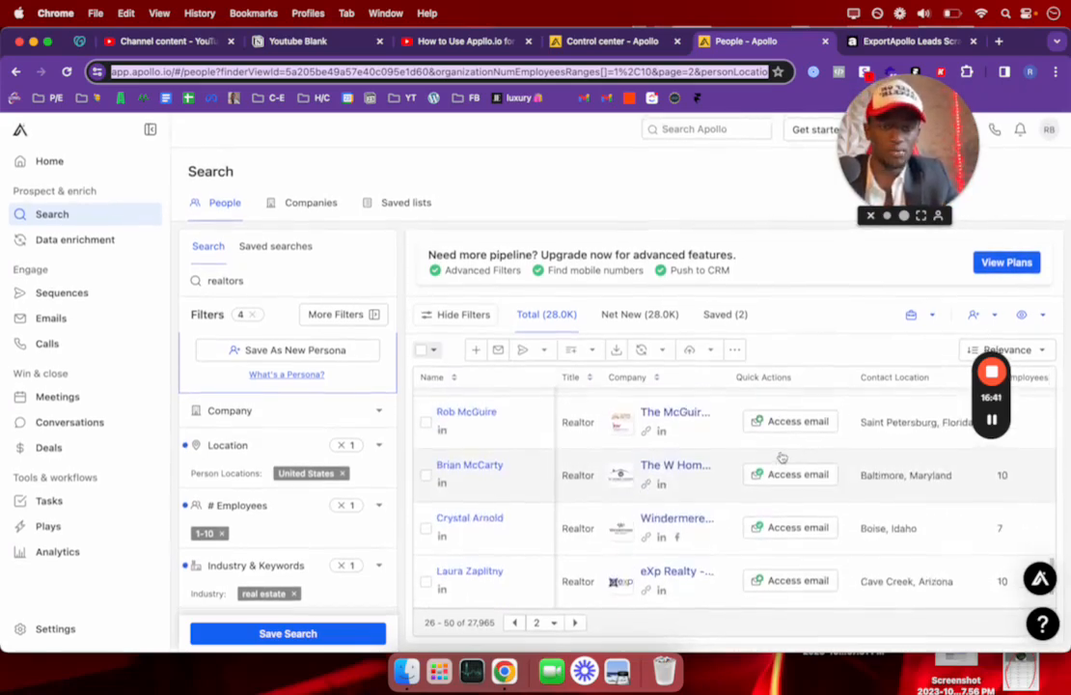
scroll(778, 456, up, 8)
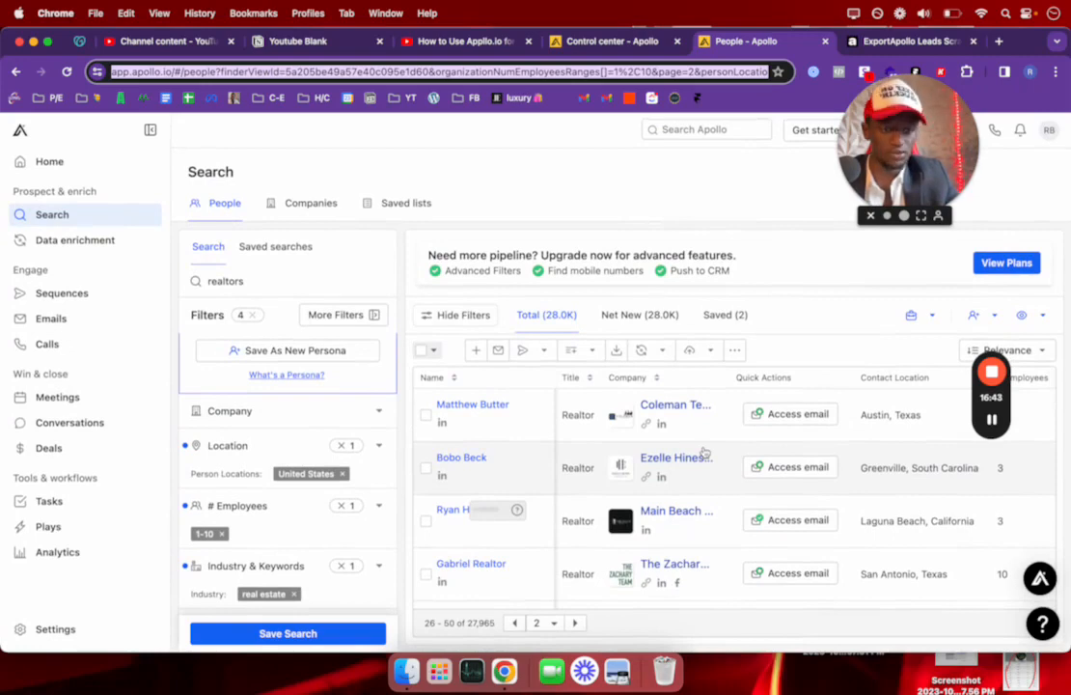
scroll(703, 452, right, 10)
scroll(703, 451, left, 10)
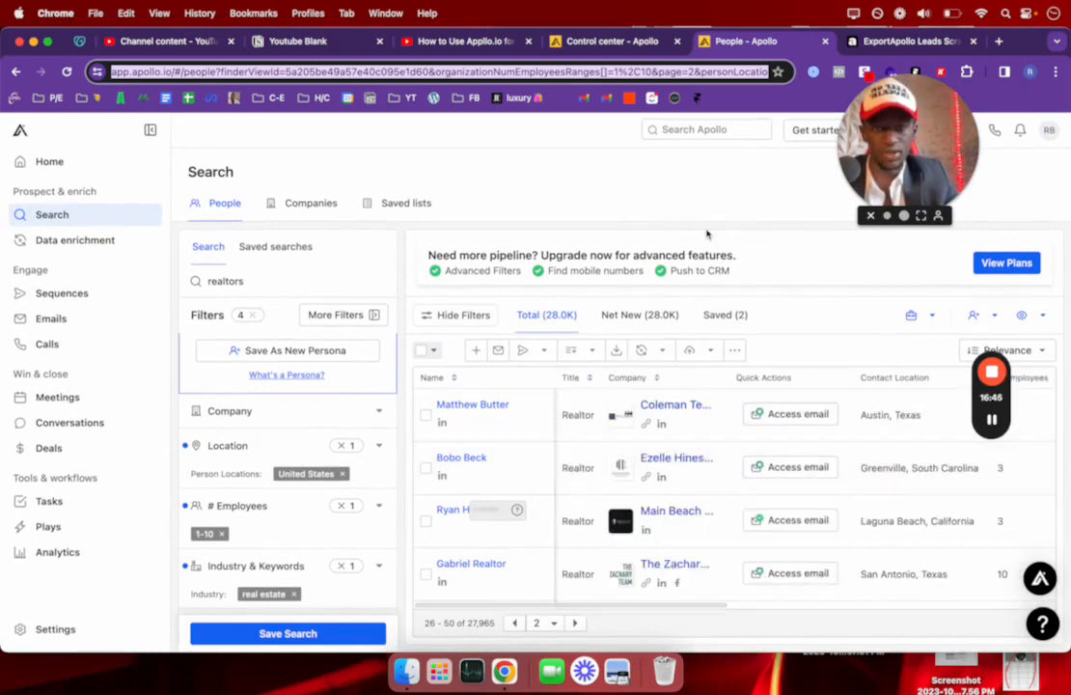
click(921, 41)
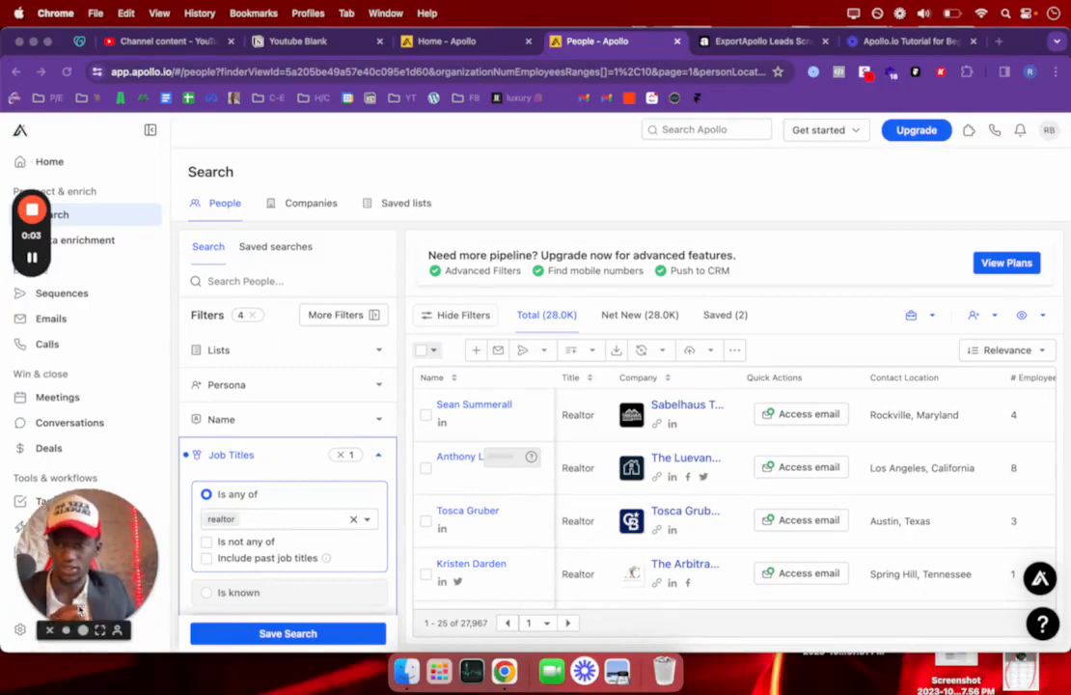
drag(83, 577, 83, 517)
mouse_move(33, 292)
click(32, 366)
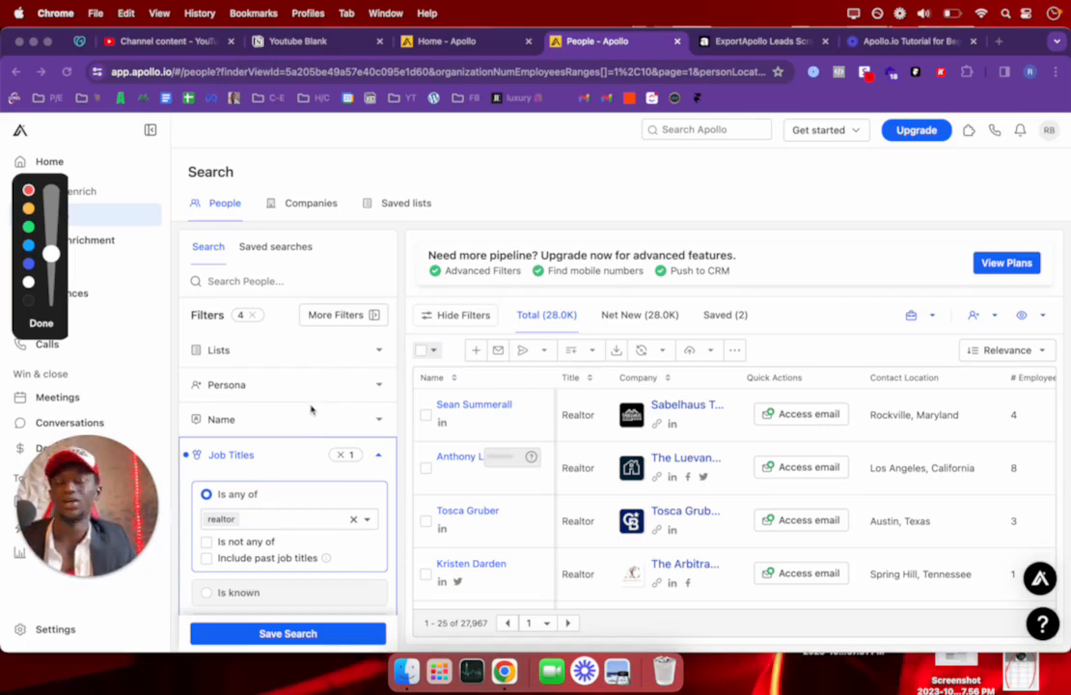
mouse_move(231, 600)
mouse_down()
mouse_move(406, 666)
mouse_move(227, 605)
mouse_up()
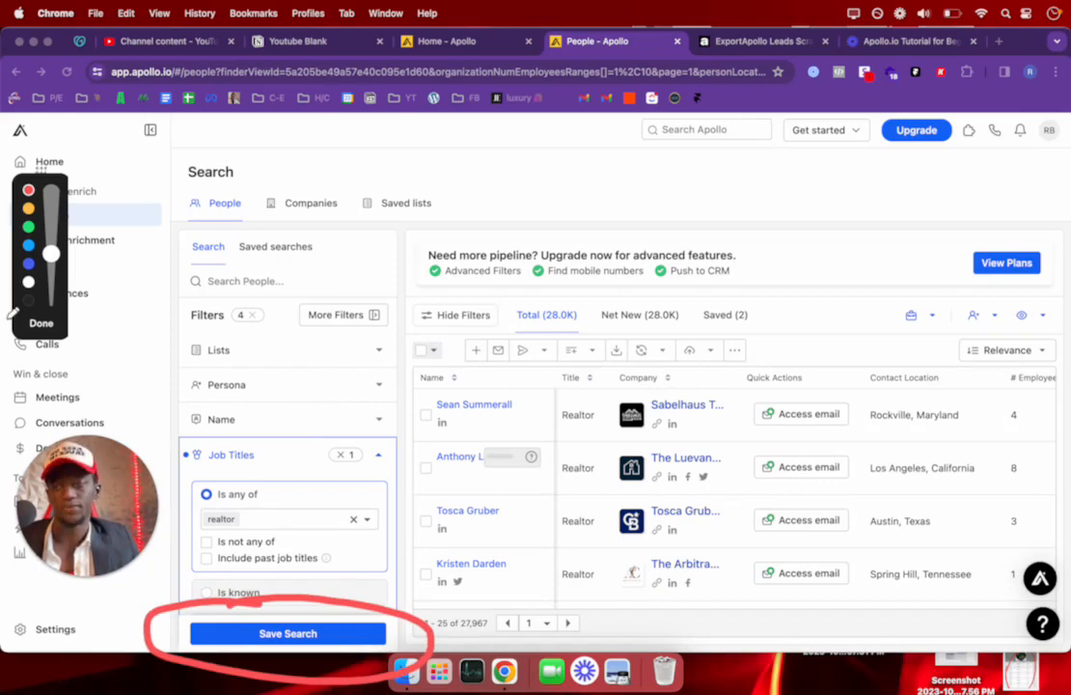
click(46, 325)
click(48, 328)
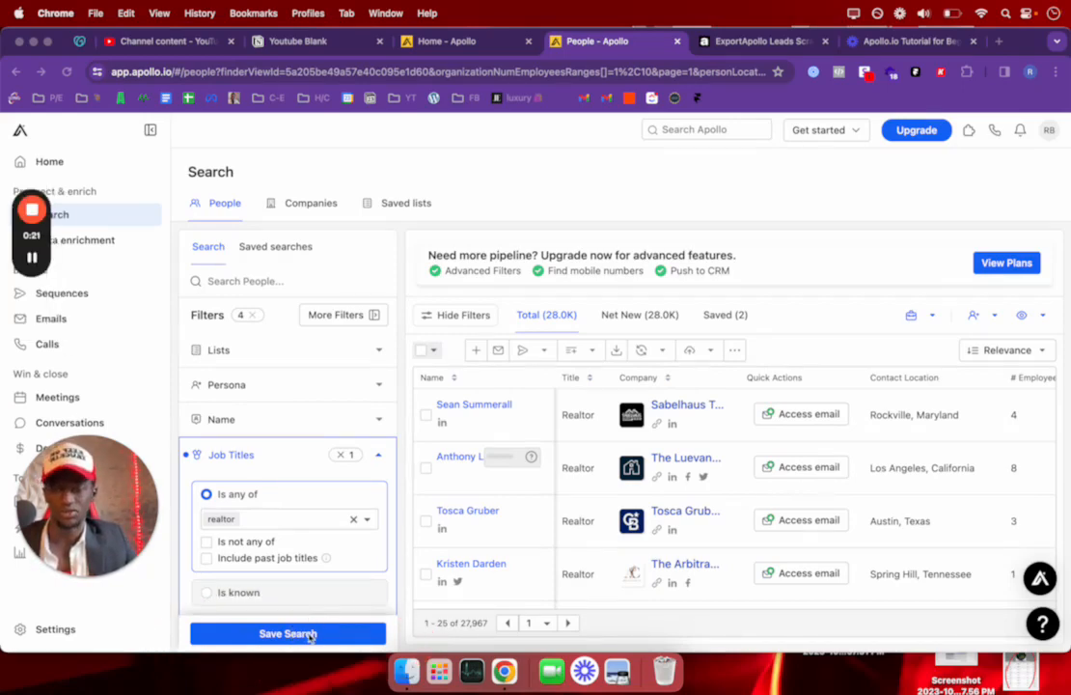
Step: Start saving the filtered realtor search in Apollo as a new search named deeznutz
click(276, 635)
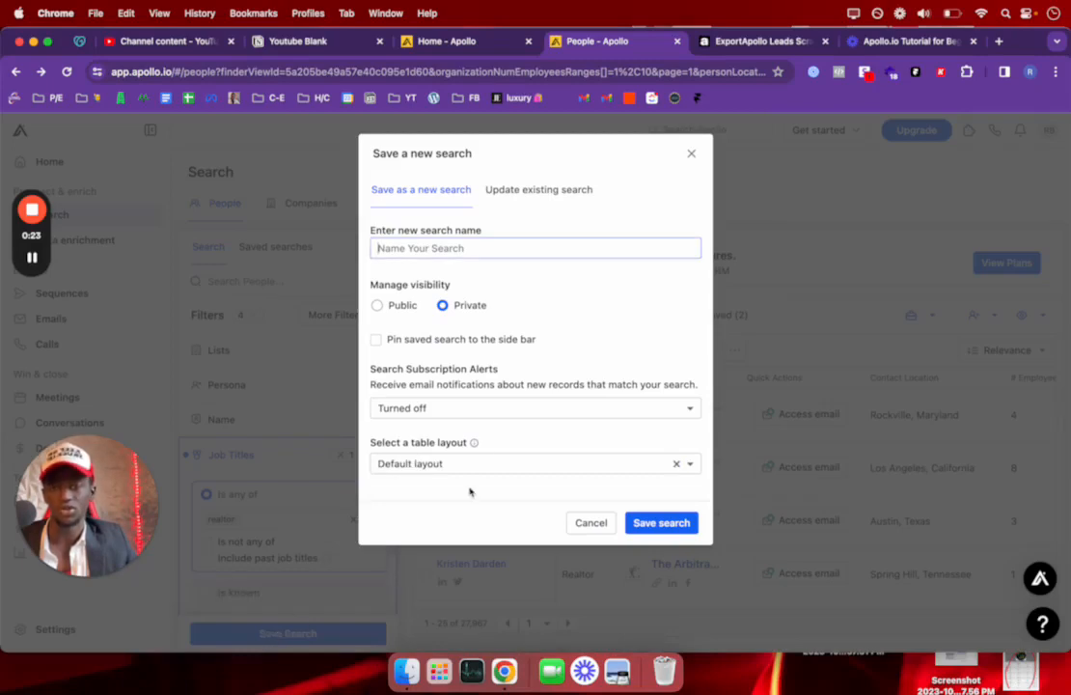
text(dee)
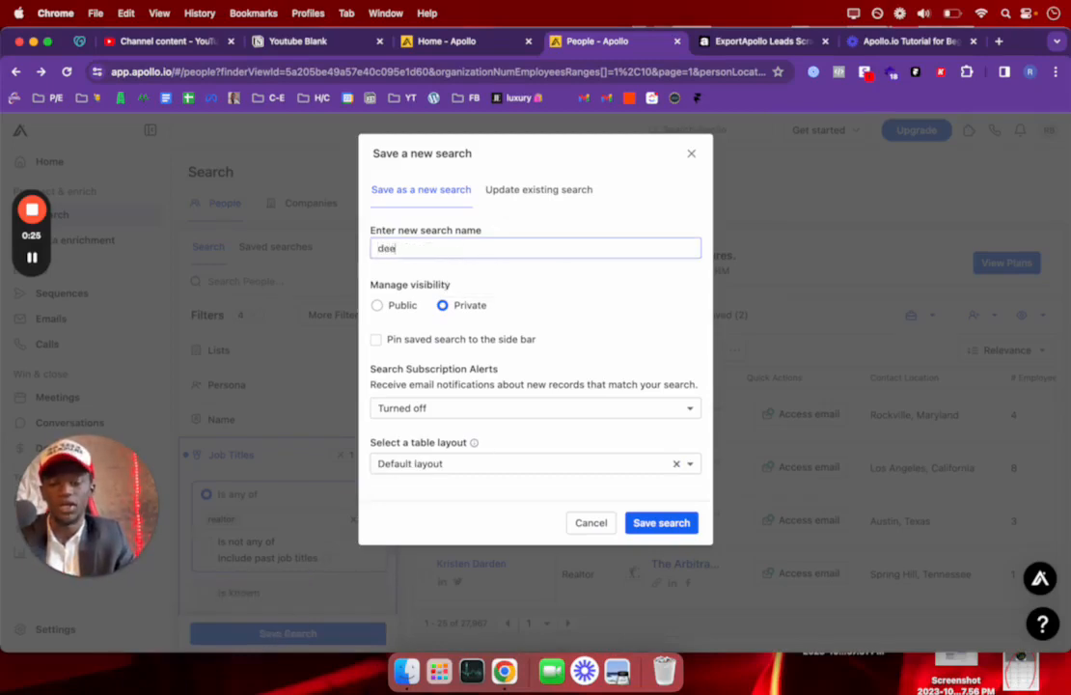
text(znutz)
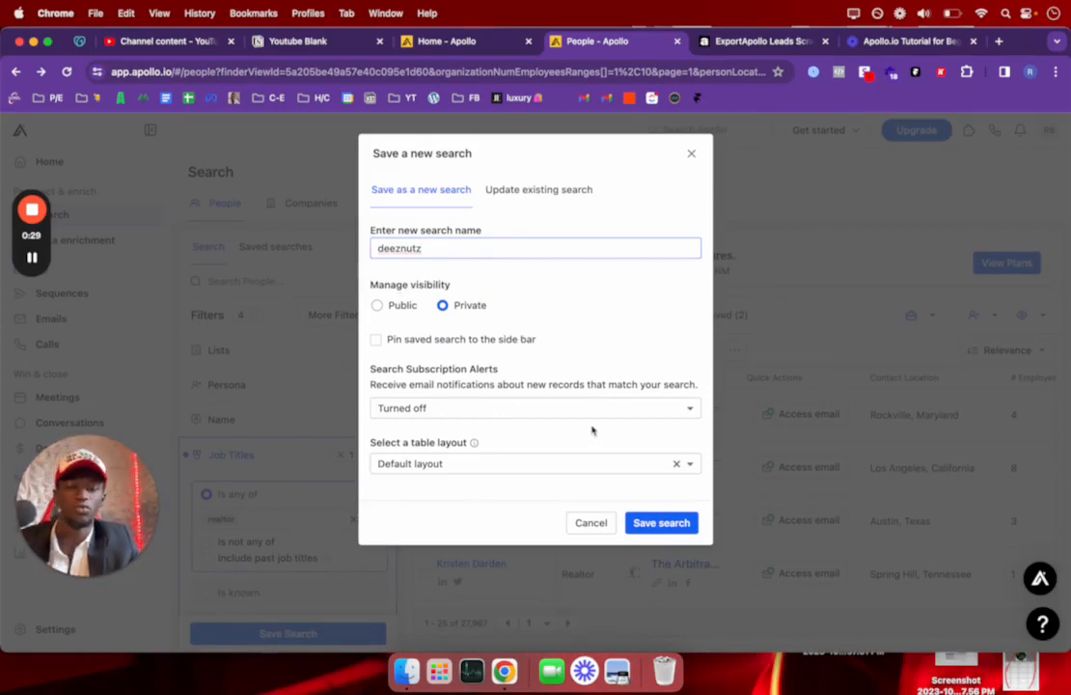
Step: Examine the frequency options for search subscription alerts, and close the save dialog without saving the search
click(486, 409)
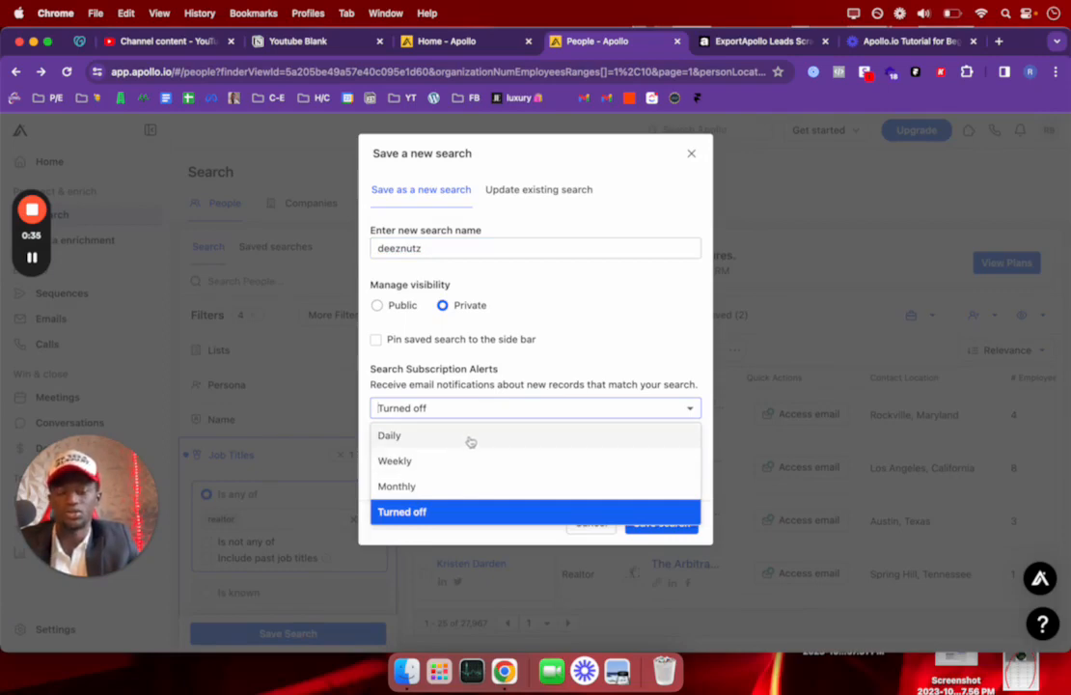
click(553, 370)
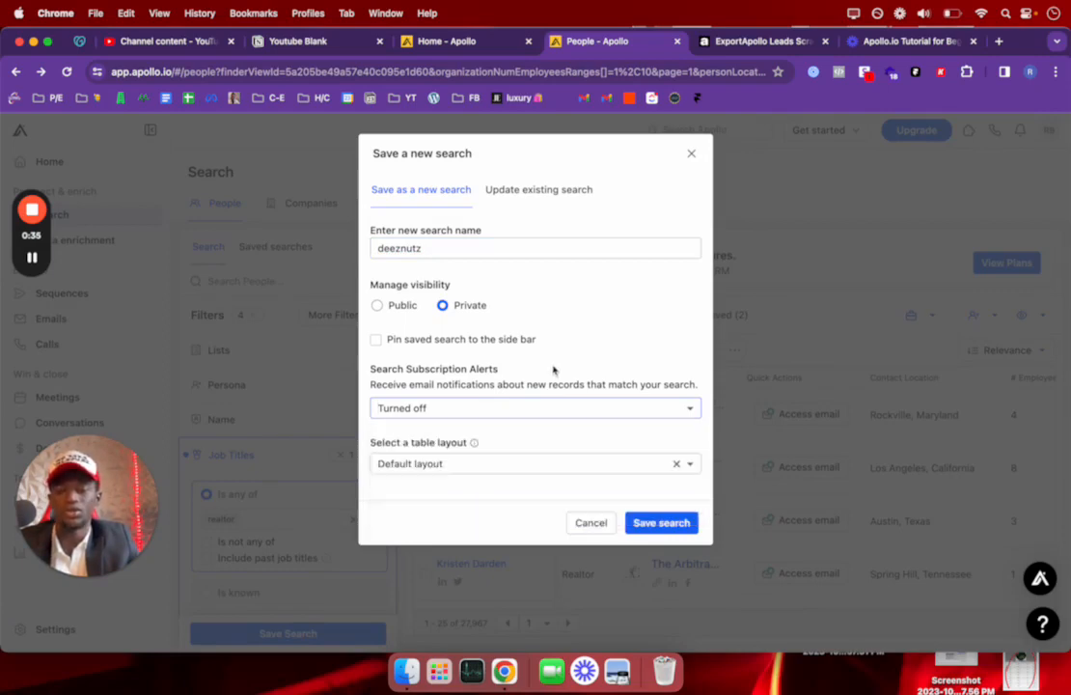
click(478, 407)
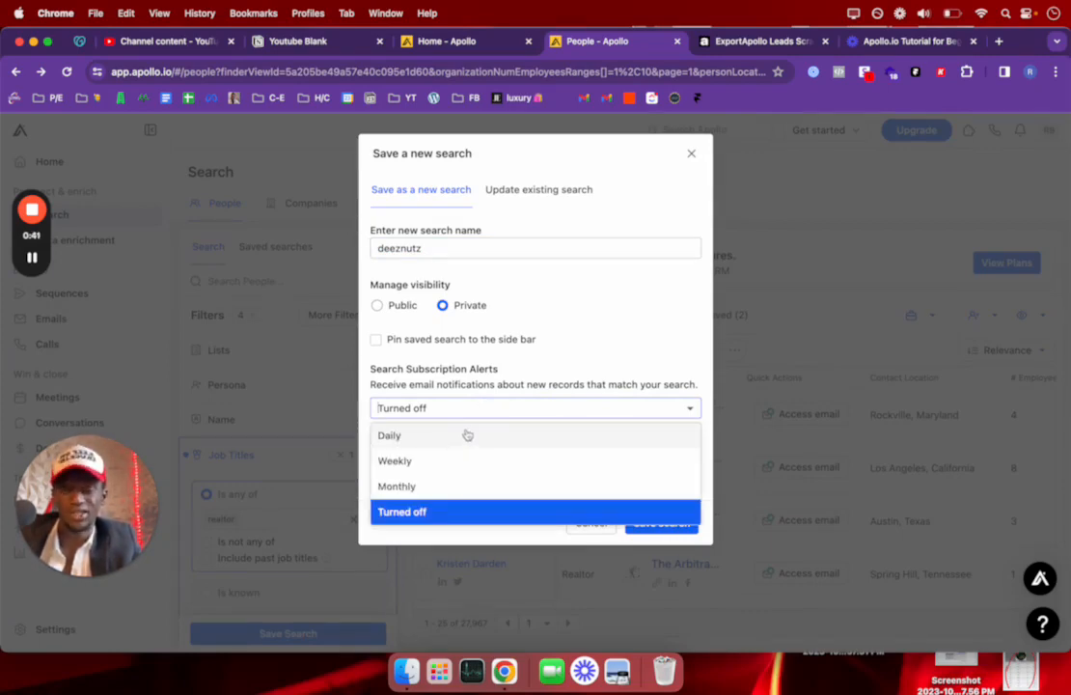
click(480, 382)
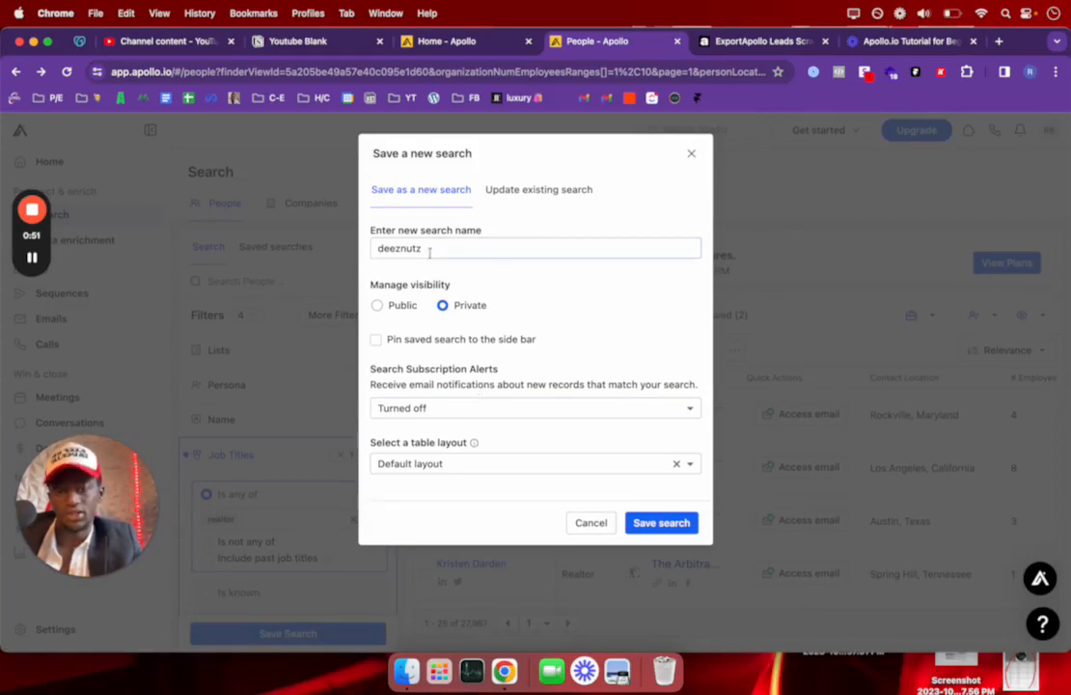
click(691, 152)
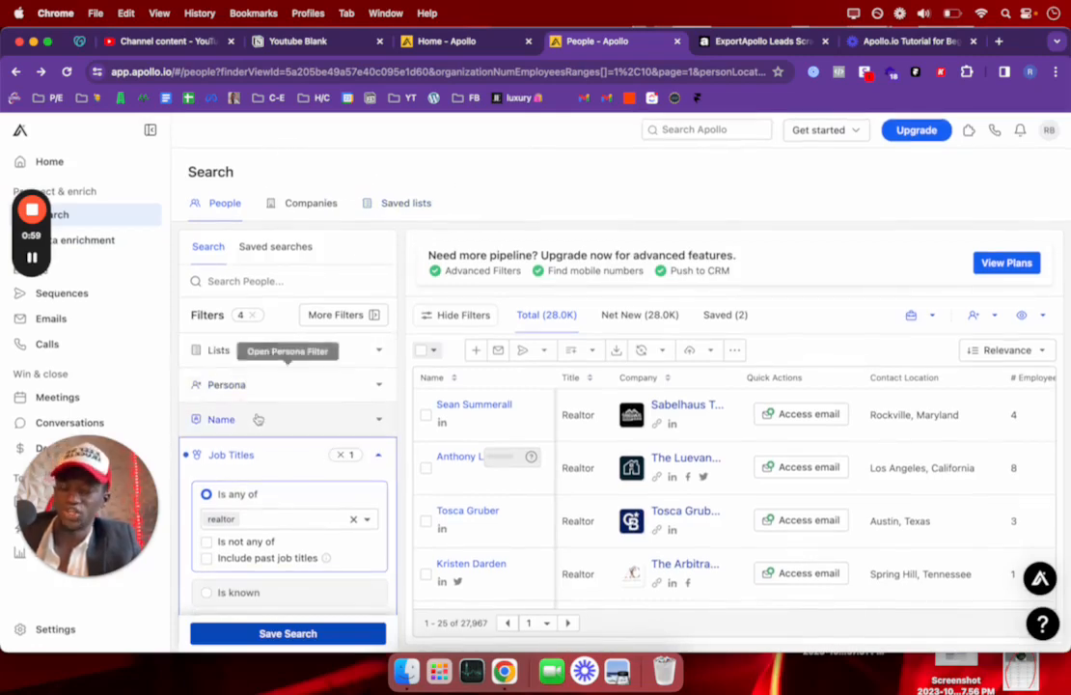
scroll(283, 421, down, 2)
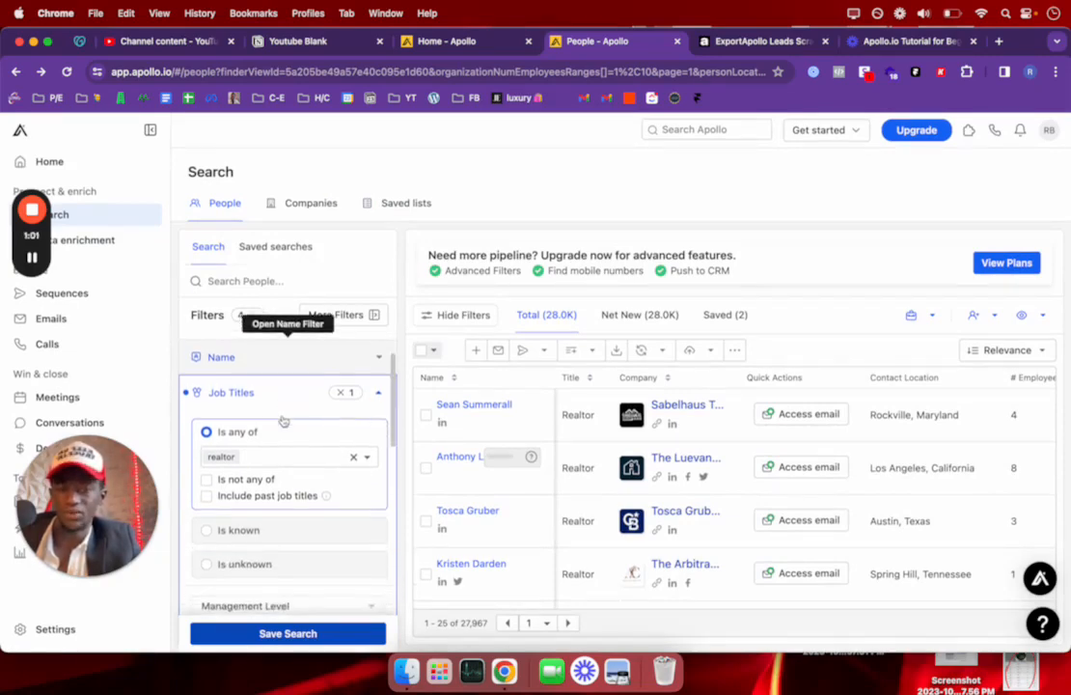
scroll(282, 421, up, 2)
drag(106, 509, 207, 558)
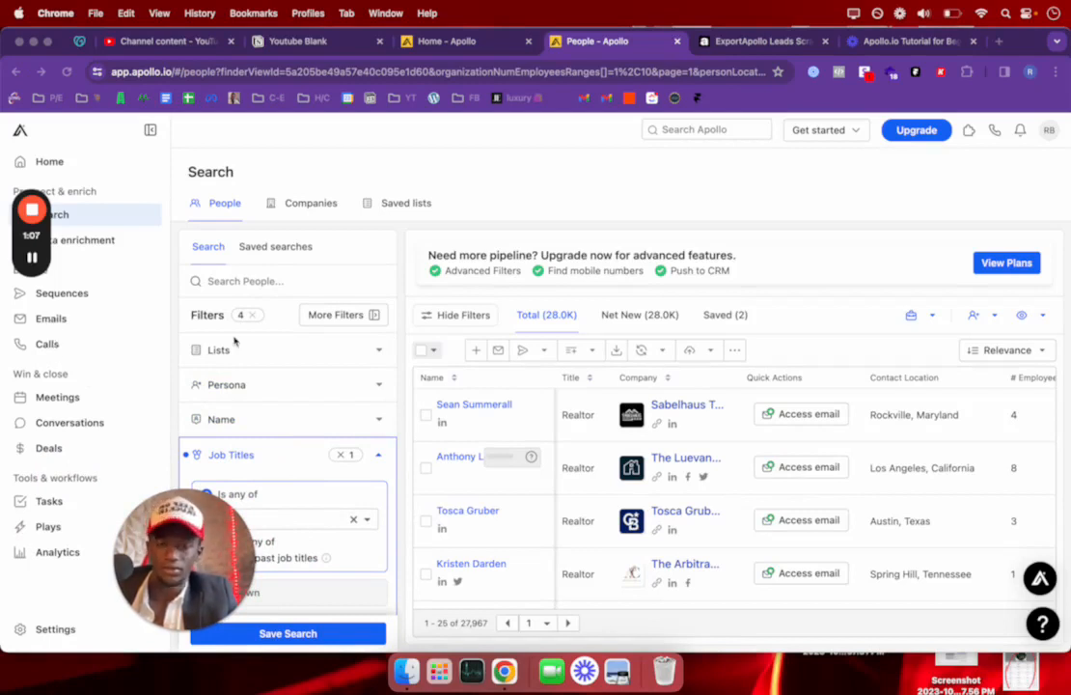
drag(219, 553, 132, 432)
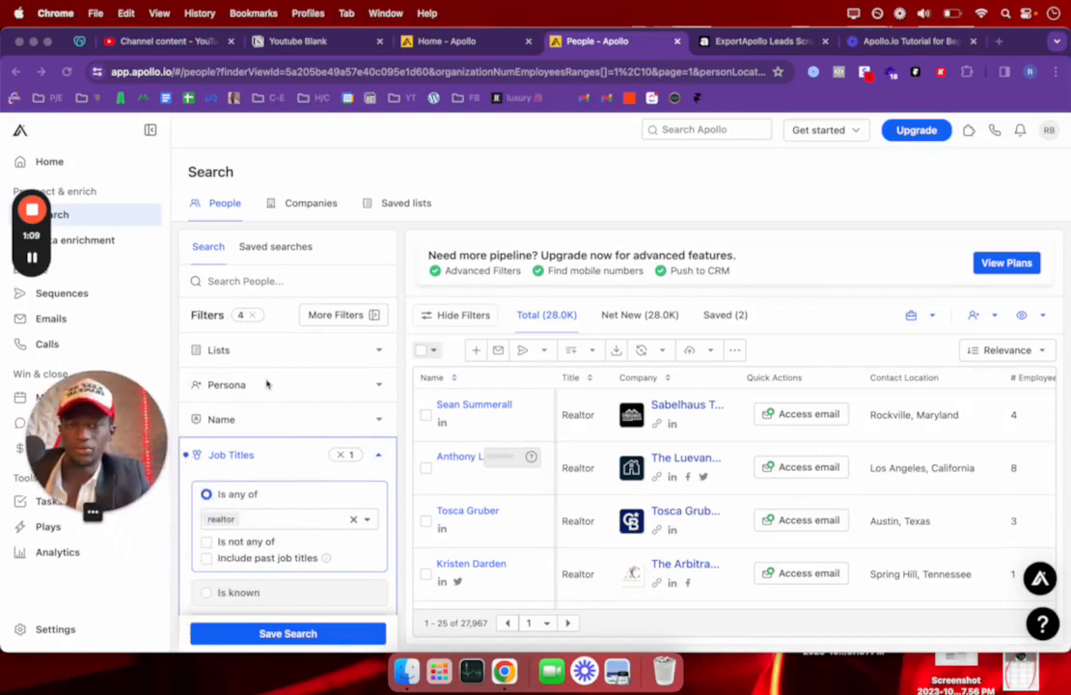